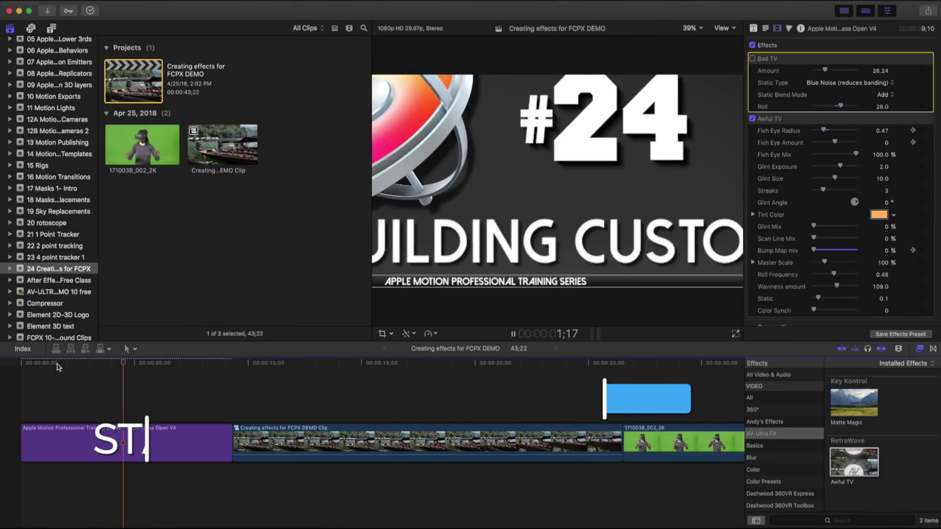
# Play the opening title clip from several points in the timeline to preview its Awful TV effect.
pyautogui.click(77, 365)
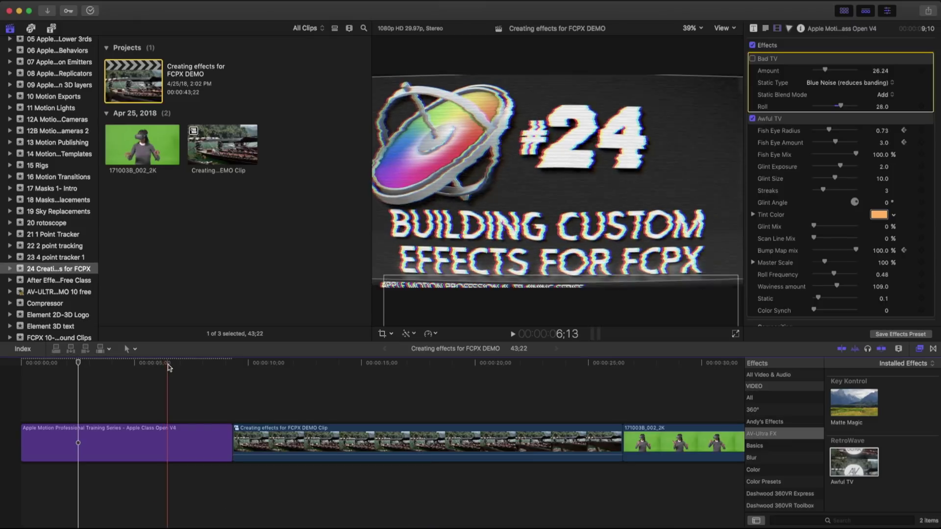
pyautogui.click(169, 365)
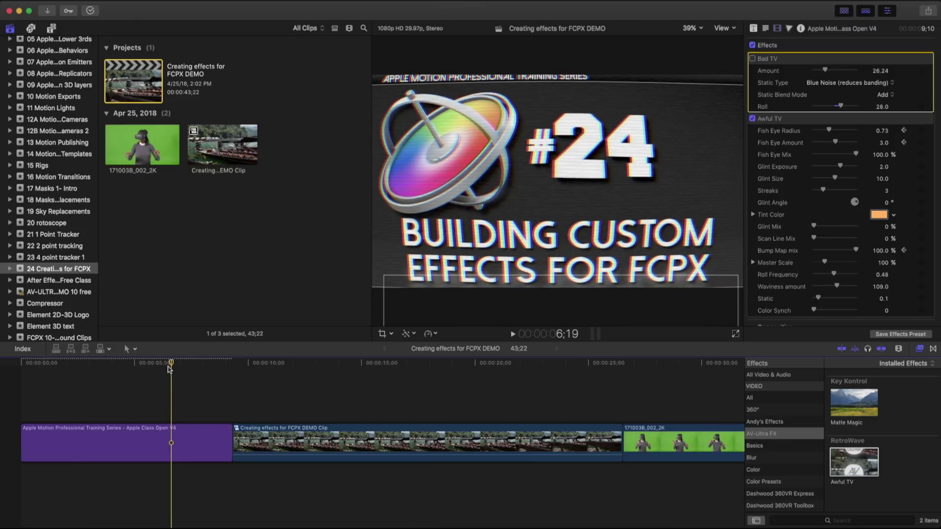
pyautogui.press('space')
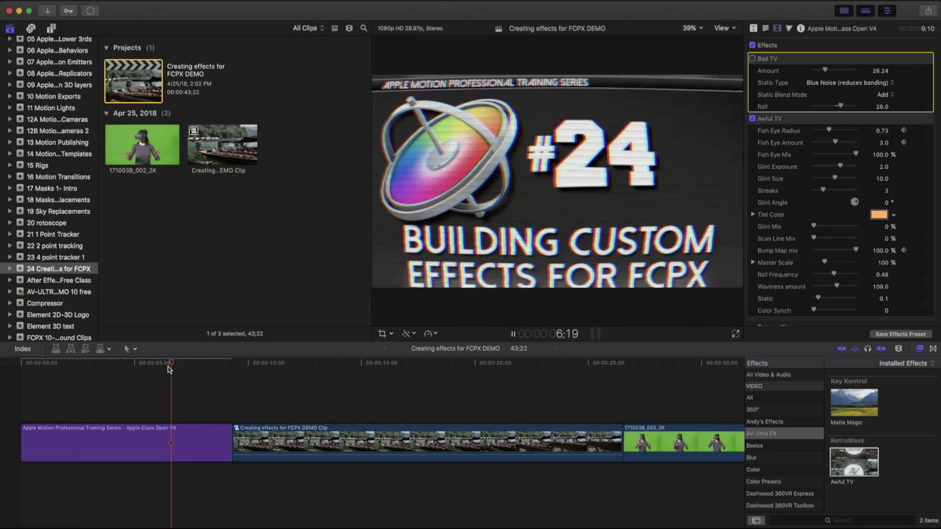
pyautogui.click(118, 365)
pyautogui.click(114, 373)
pyautogui.press('space')
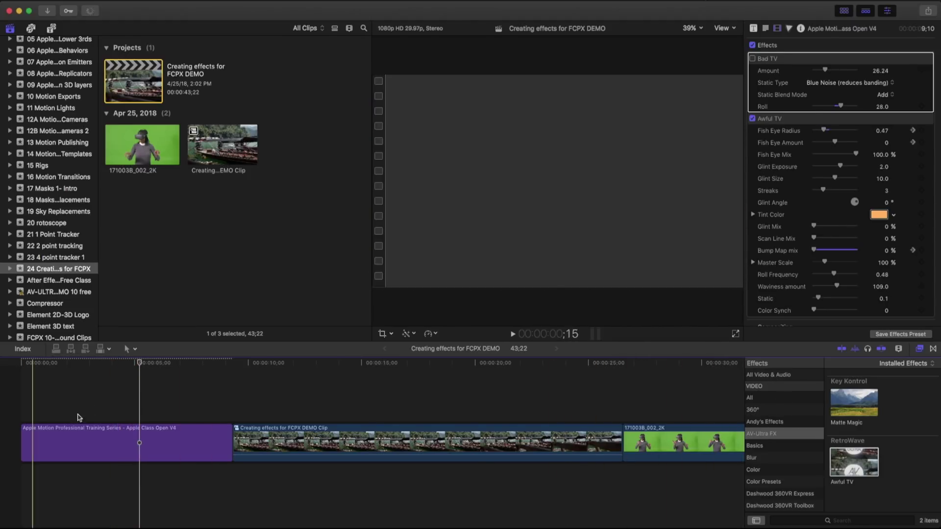
# Switch the opening title clip from the Awful TV effect to Bad TV, with Amount 100 and Roll 49.
pyautogui.click(127, 444)
pyautogui.click(753, 118)
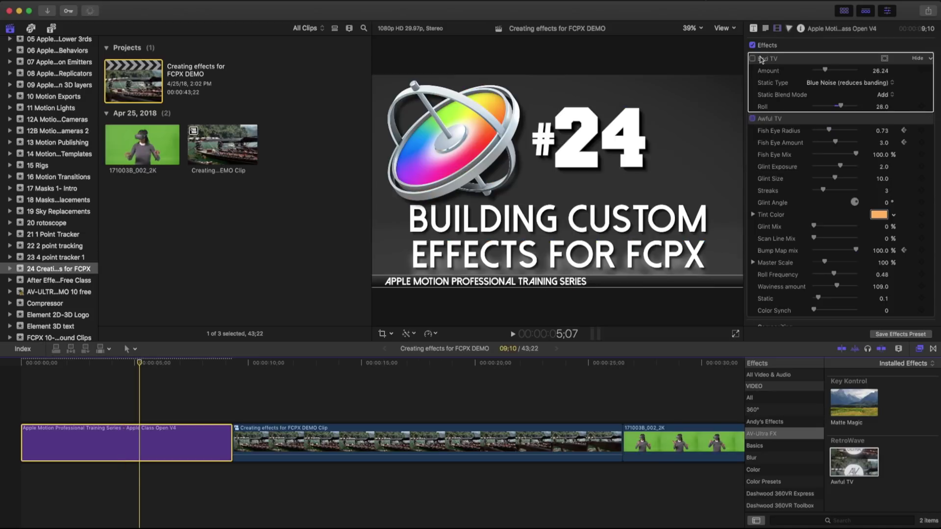
pyautogui.click(753, 59)
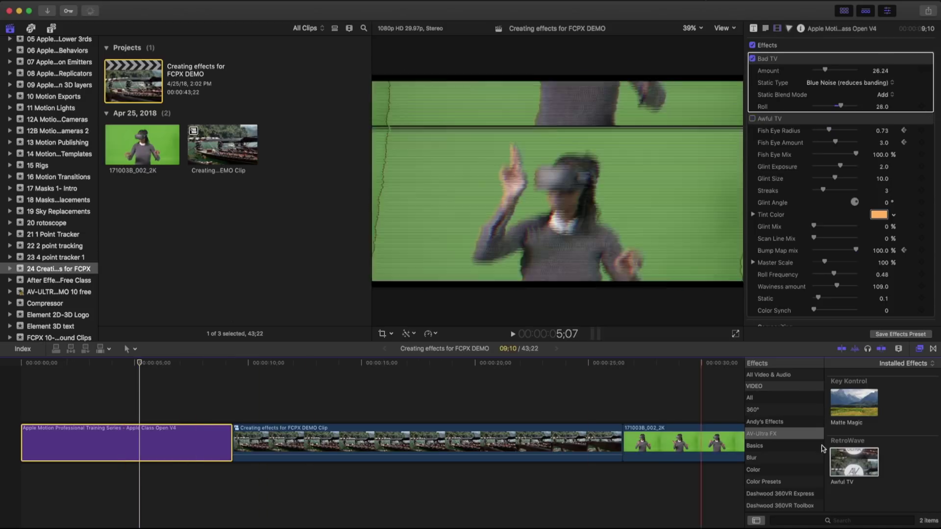
pyautogui.click(94, 364)
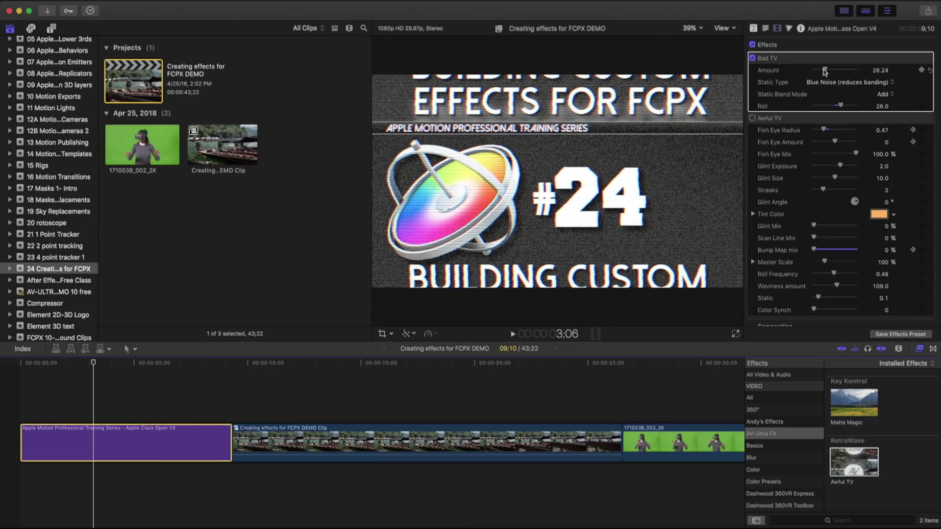
pyautogui.moveTo(826, 71); pyautogui.dragTo(860, 70)
pyautogui.moveTo(841, 107)
pyautogui.mouseDown()
pyautogui.moveTo(818, 107)
pyautogui.moveTo(850, 109)
pyautogui.mouseUp()
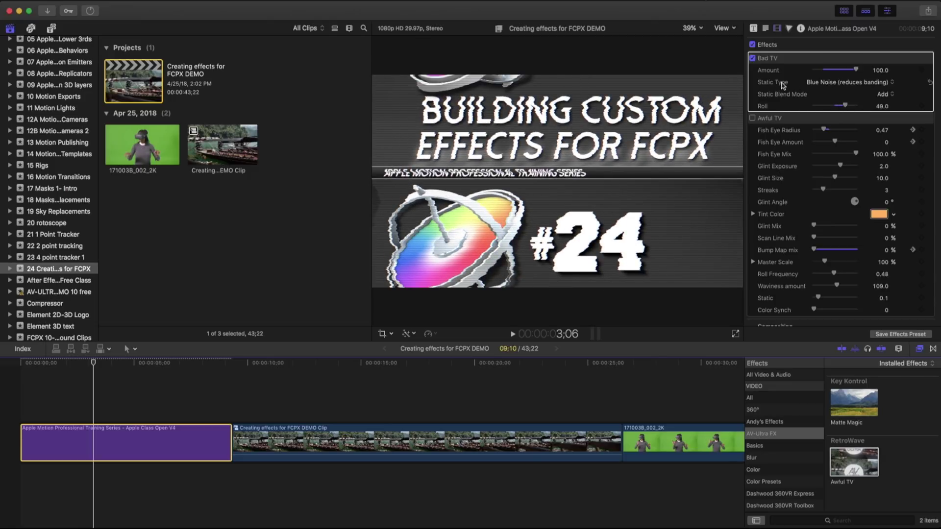
# Disable Bad TV, re-enable Awful TV on the title clip and play it back.
pyautogui.click(753, 58)
pyautogui.click(753, 118)
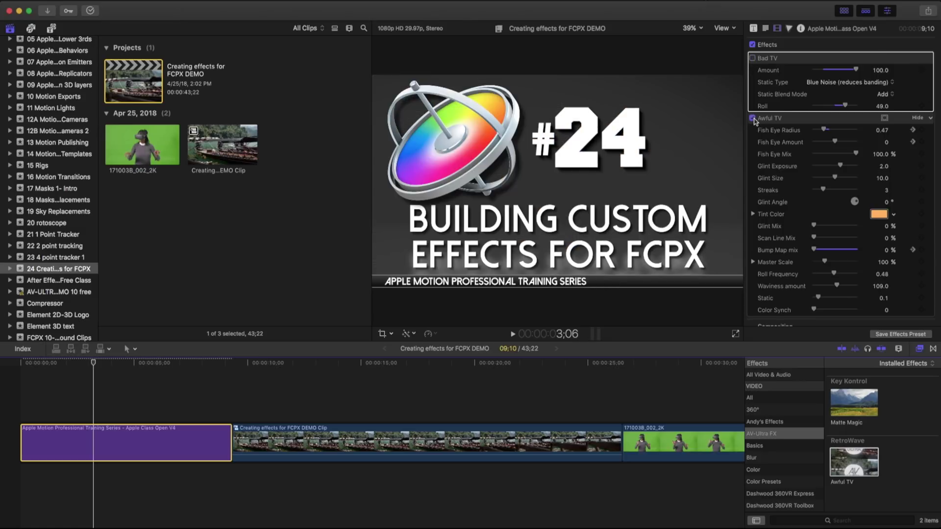
pyautogui.hotkey('shift', '/')
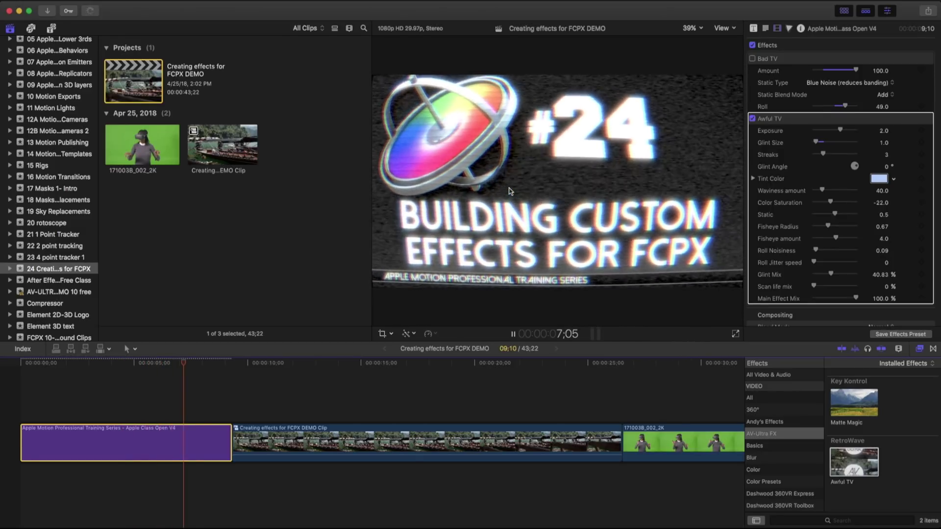
pyautogui.press('space')
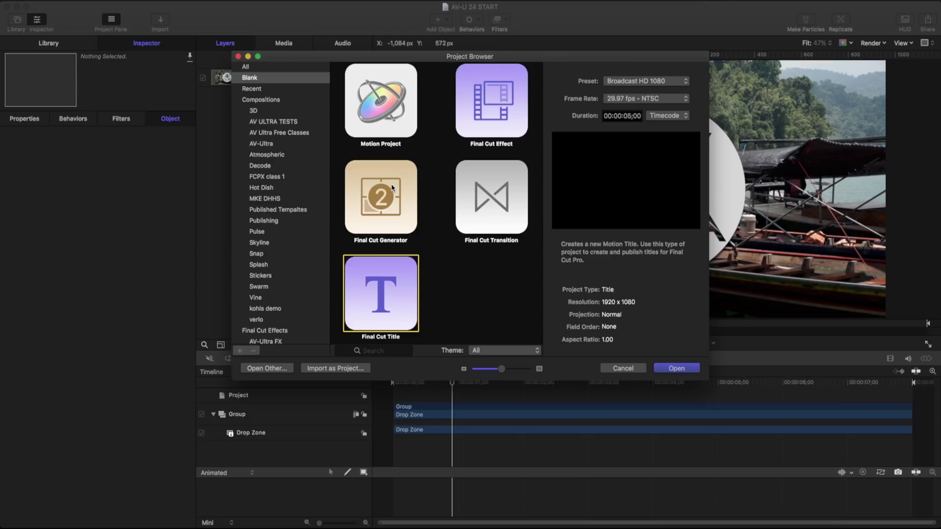
# In Motion's Project Browser, compare the descriptions of the blank Motion project, effect, transition, title and generator types.
pyautogui.click(392, 108)
pyautogui.click(505, 104)
pyautogui.click(488, 201)
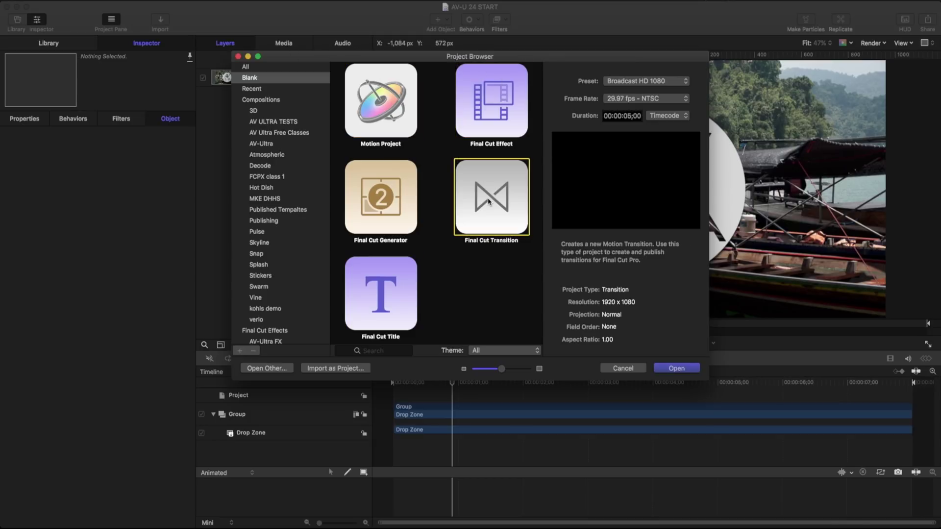
pyautogui.click(376, 291)
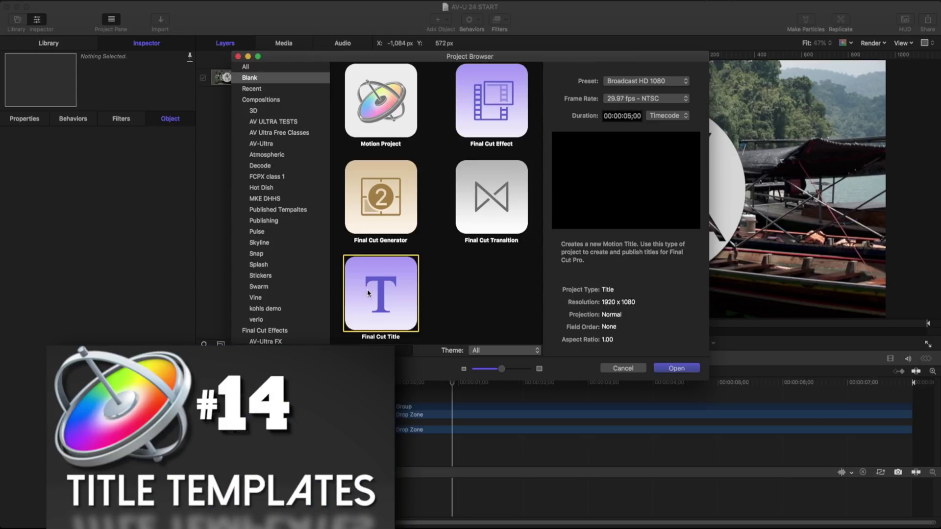
pyautogui.click(490, 206)
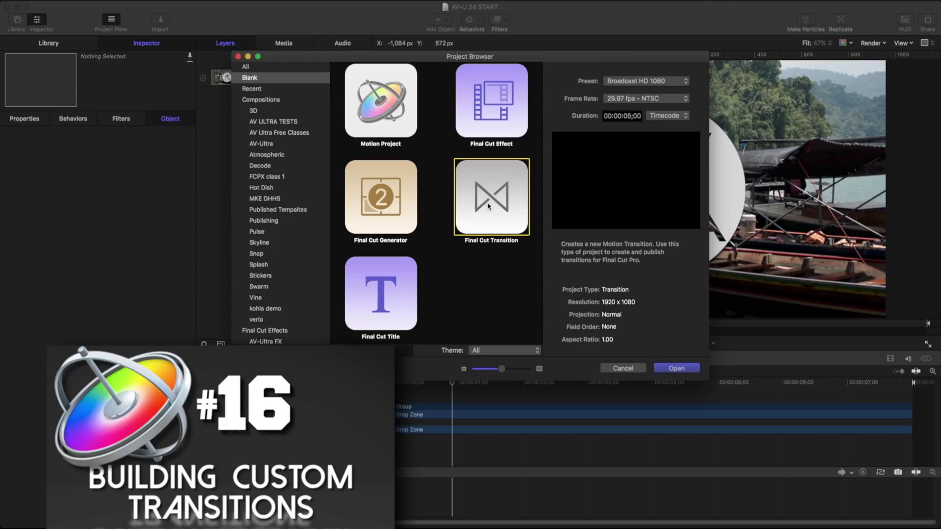
pyautogui.click(379, 105)
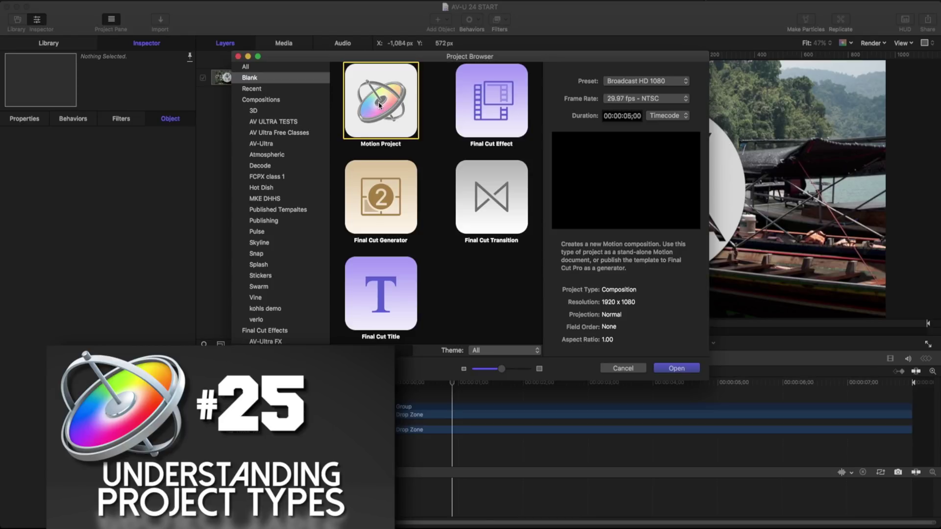
pyautogui.click(385, 211)
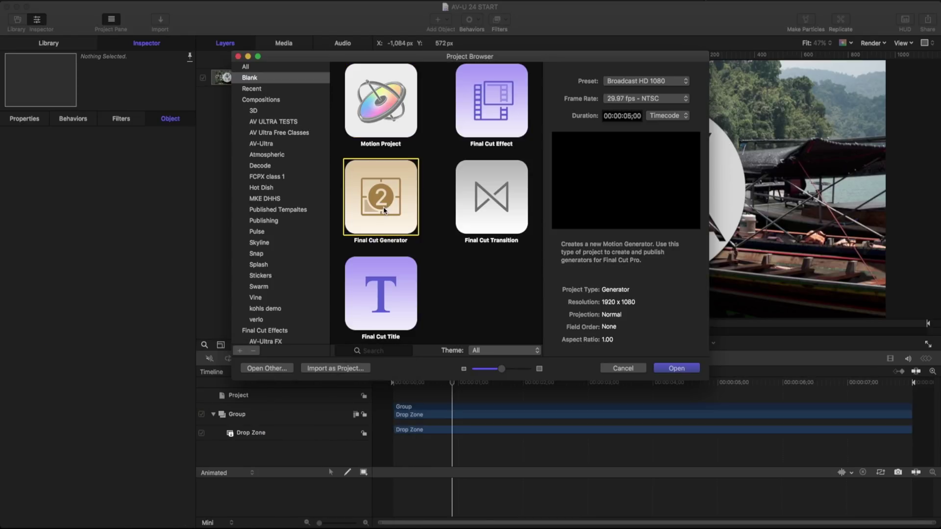
# Create a blank Final Cut Effect project at Broadcast HD 1080, 29.97 fps, and adjust the canvas zoom.
pyautogui.click(498, 105)
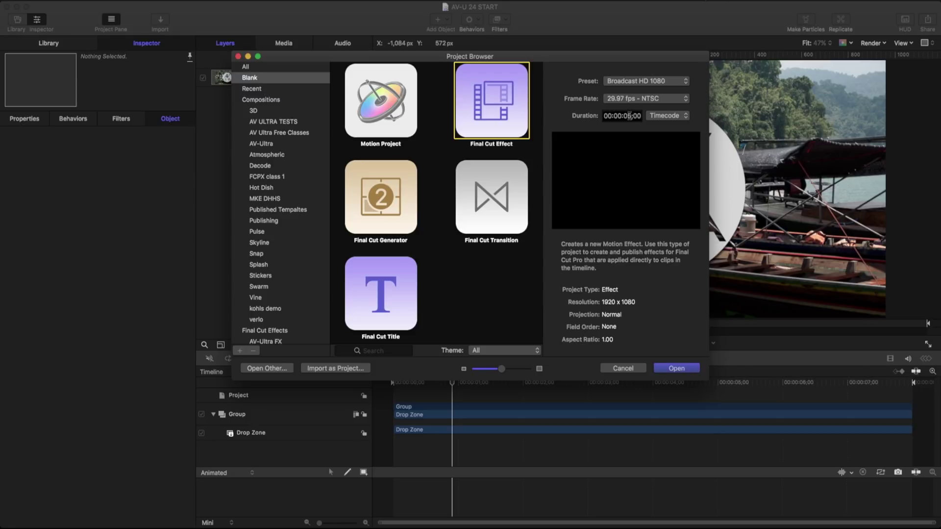
pyautogui.click(676, 369)
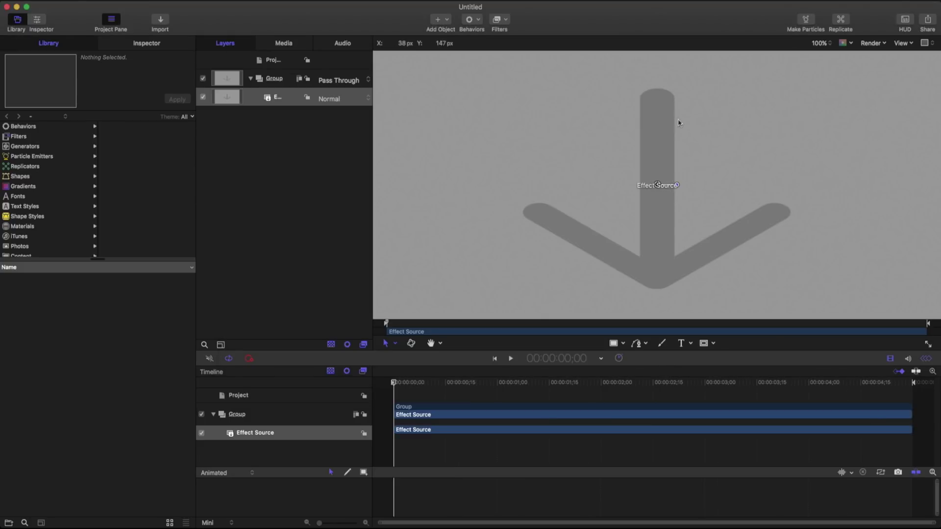
pyautogui.click(820, 43)
pyautogui.click(824, 6)
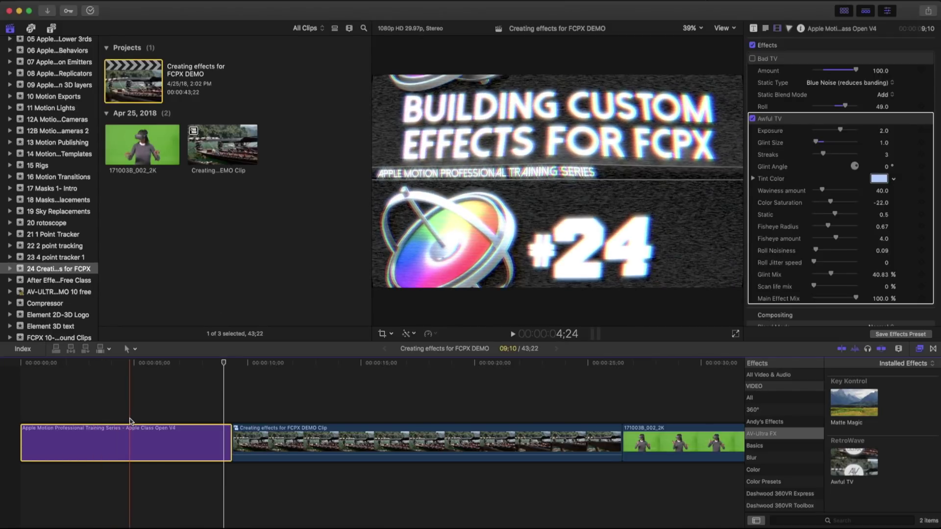
# Switch to Final Cut Pro and turn off the Awful TV effect on the opening title clip.
pyautogui.click(128, 444)
pyautogui.click(145, 444)
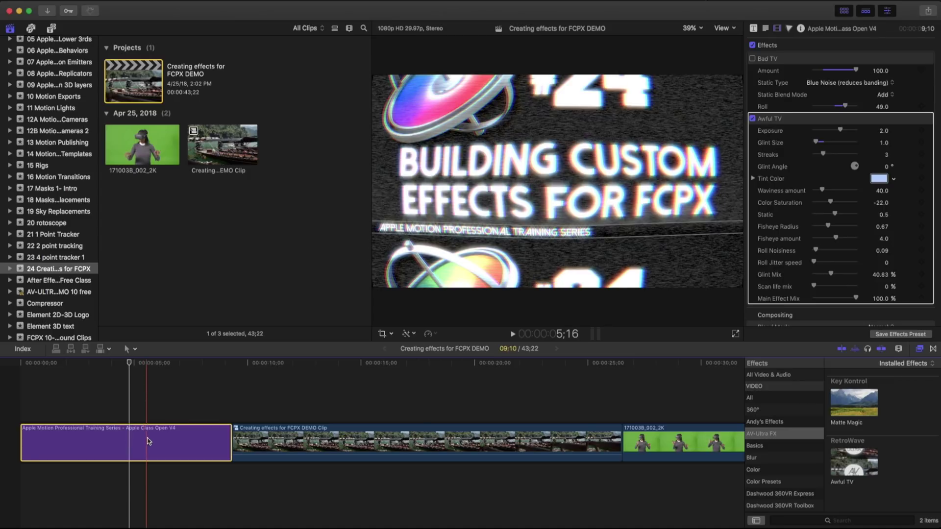
pyautogui.click(753, 119)
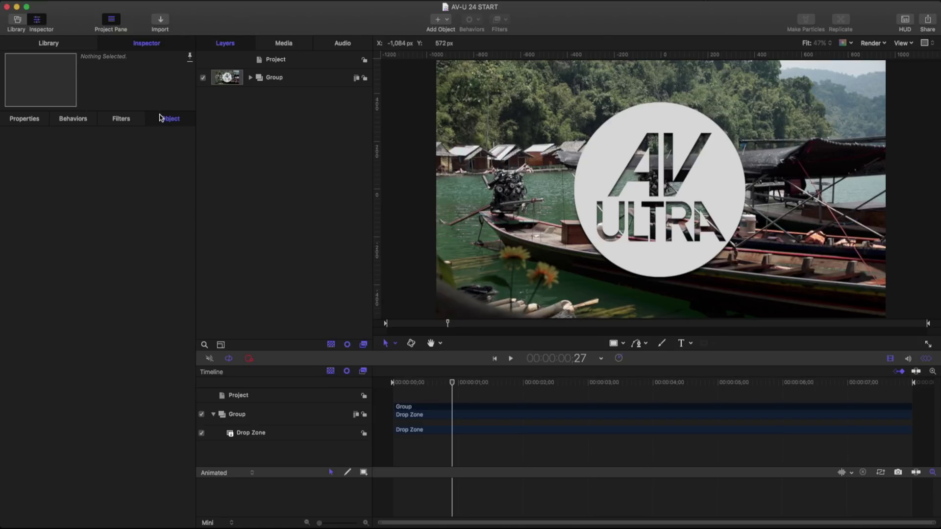
# In Motion's AV-U 24 START project, reveal the group's Drop Zone and rename the group Effect Group.
pyautogui.click(250, 78)
pyautogui.click(285, 98)
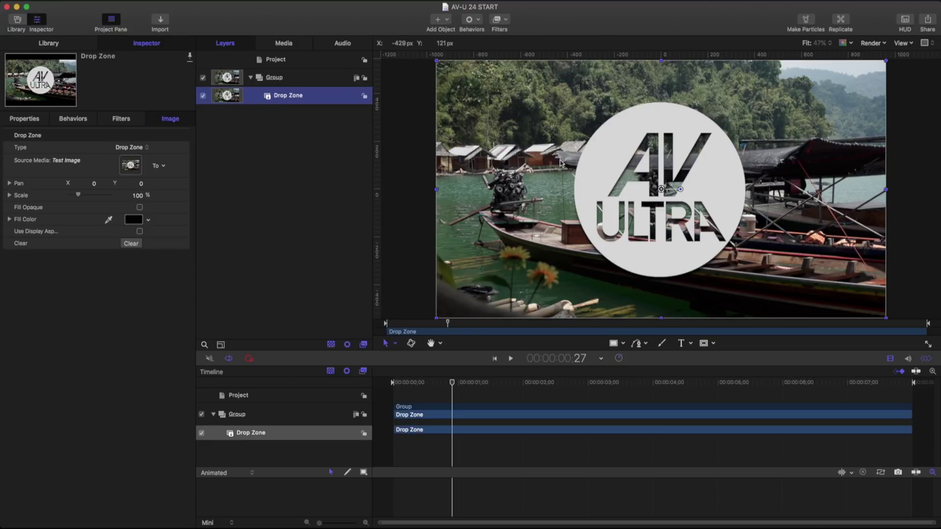
pyautogui.moveTo(453, 386); pyautogui.dragTo(486, 385)
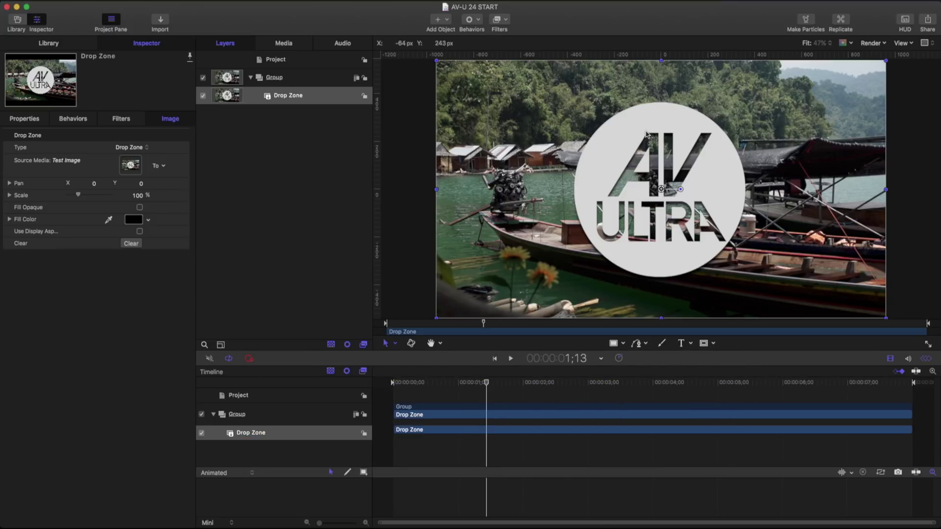
pyautogui.doubleClick(274, 78)
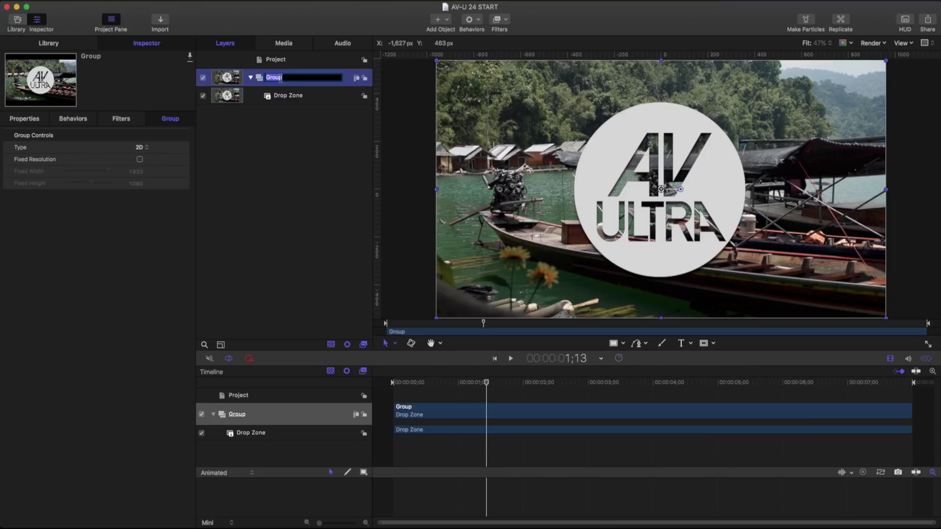
pyautogui.write('Effect Group')
pyautogui.click(266, 98)
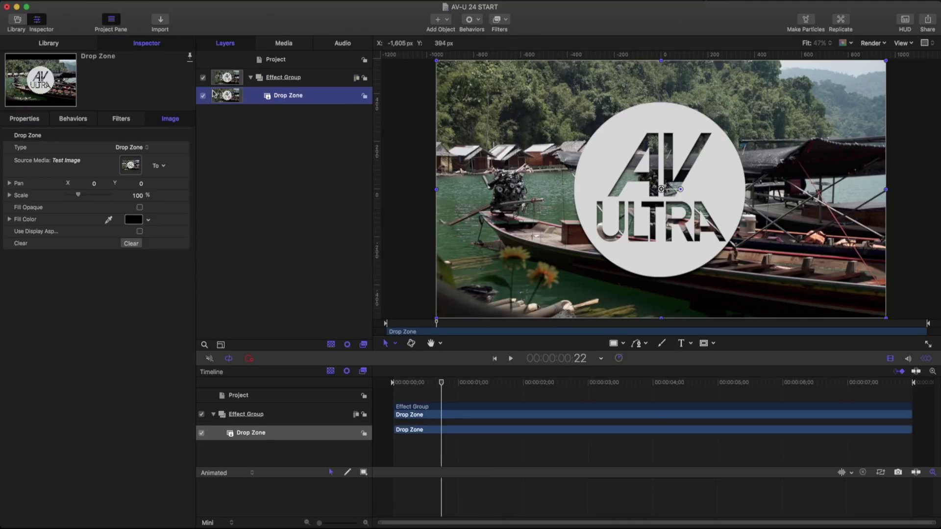
# Apply the Bad TV filter from the library to the Drop Zone and show the filter's parameters.
pyautogui.click(54, 44)
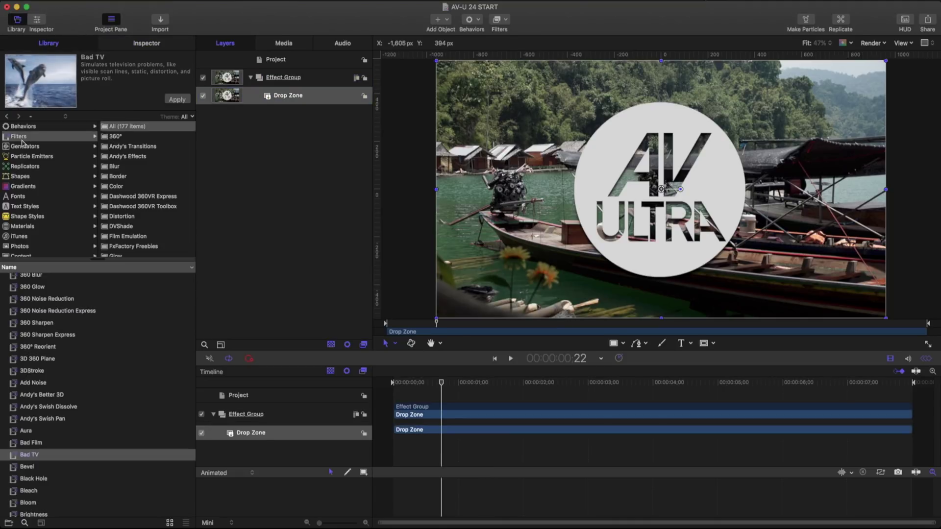
pyautogui.moveTo(15, 455); pyautogui.dragTo(277, 103)
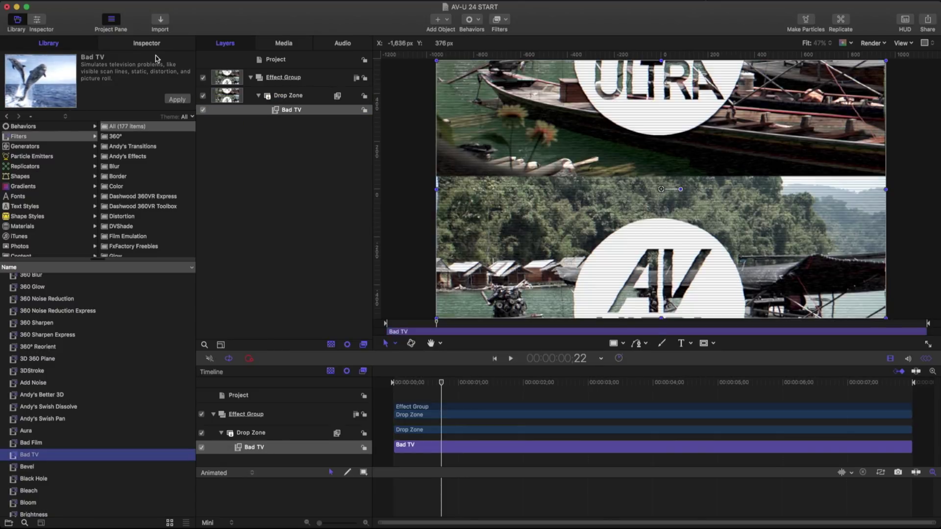
pyautogui.click(146, 43)
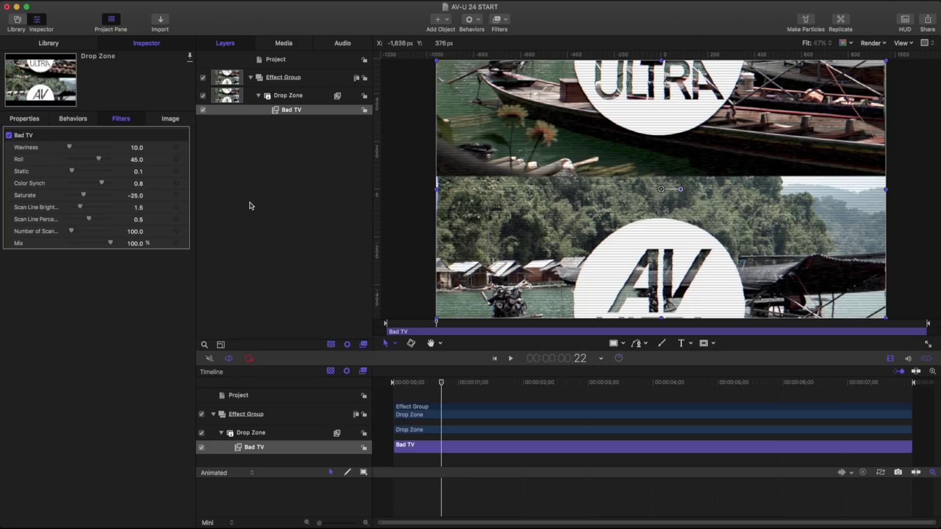
# Play and scrub the timeline to examine the Bad TV filter on the Drop Zone.
pyautogui.moveTo(443, 383); pyautogui.dragTo(474, 384)
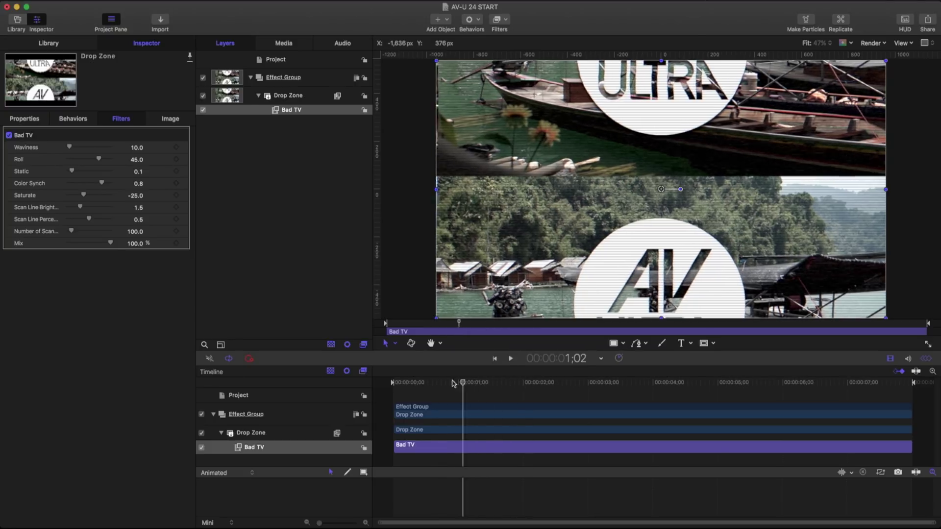
pyautogui.press('space')
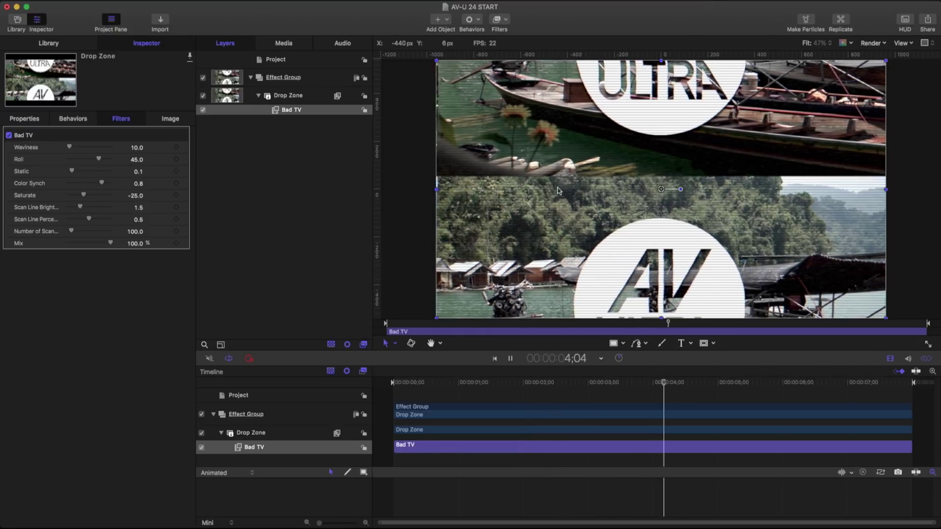
pyautogui.press('space')
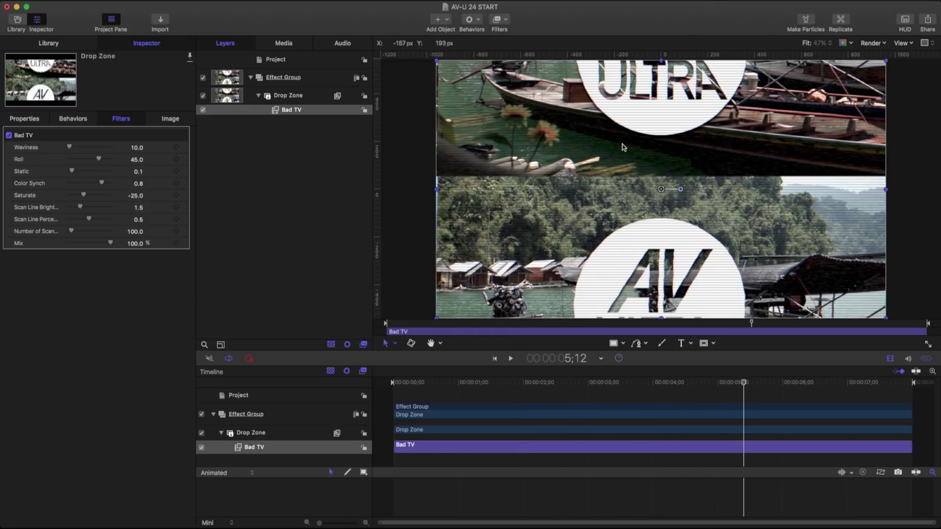
pyautogui.moveTo(624, 382); pyautogui.dragTo(655, 380)
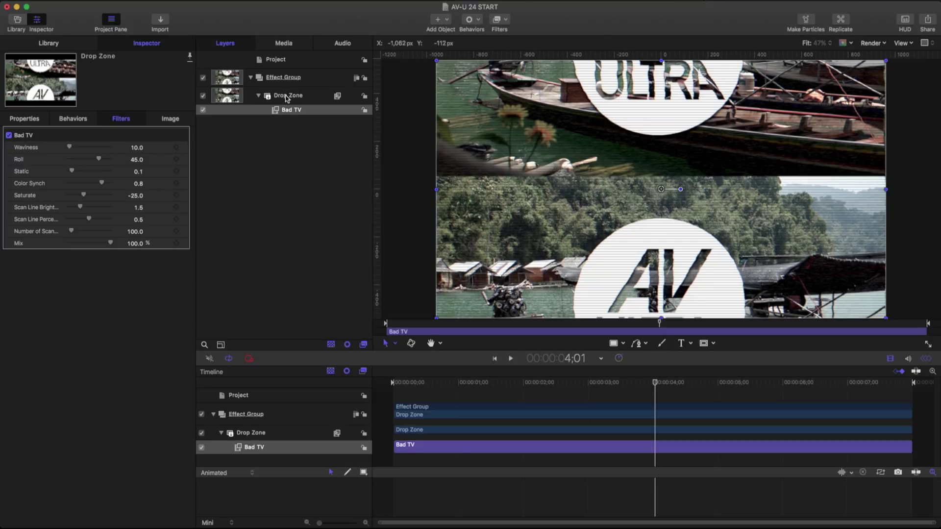
# Find the Glint filter in the library and add it to the Drop Zone alongside Bad TV.
pyautogui.click(48, 43)
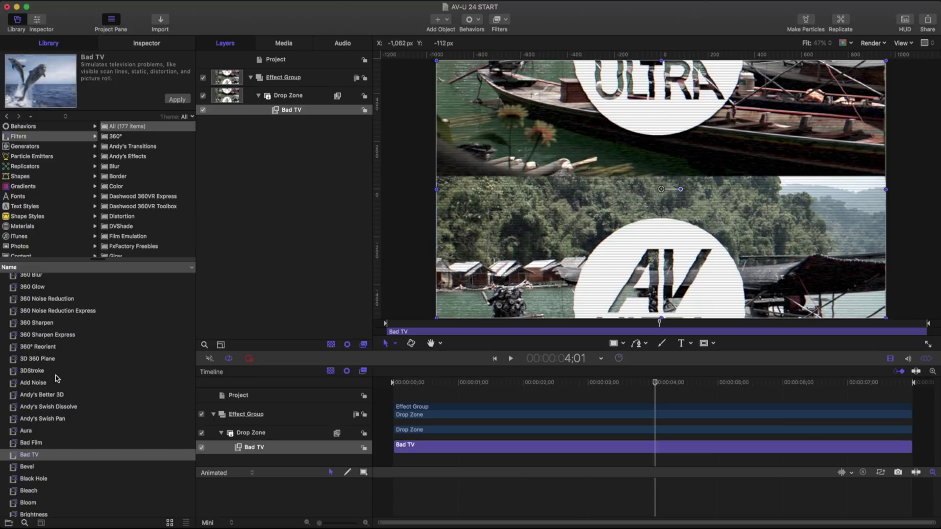
pyautogui.scroll(-10, 41, 441)
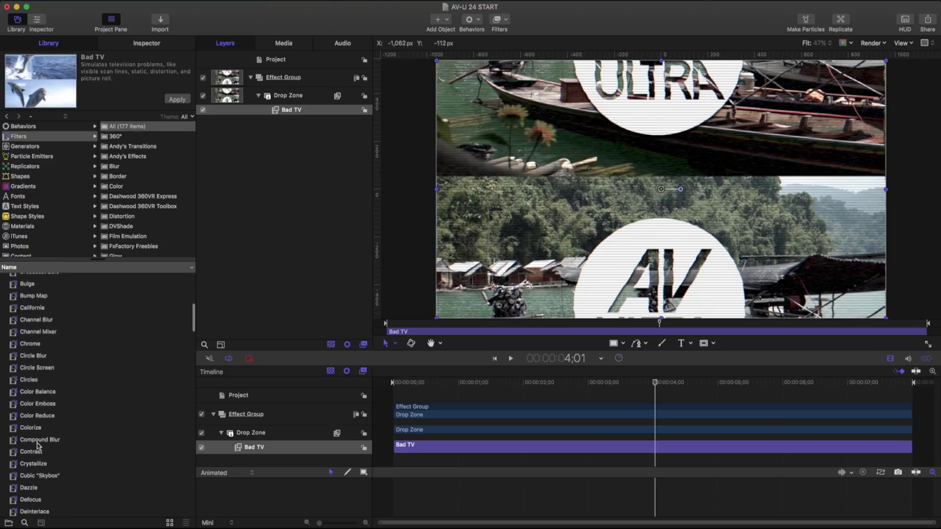
pyautogui.scroll(-8, 38, 445)
pyautogui.click(26, 443)
pyautogui.moveTo(26, 443); pyautogui.dragTo(283, 99)
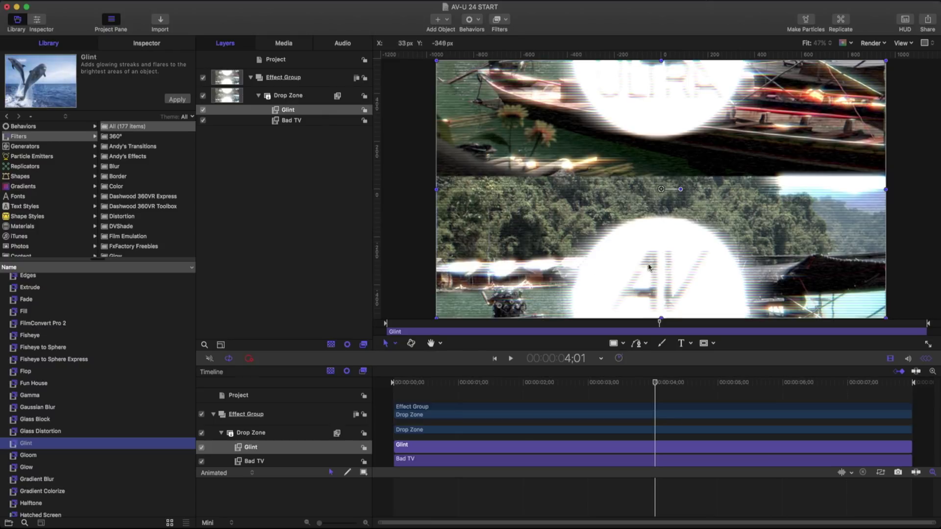
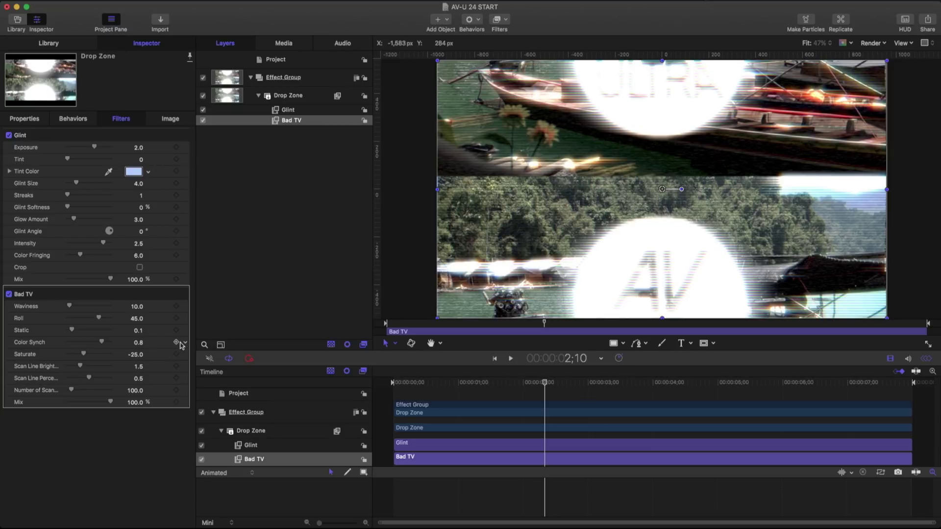
# Publish the Bad TV filter's Color Synch, Saturate, Number of Scan Lines, Scan Line Percentage and Mix parameters.
pyautogui.click(187, 345)
pyautogui.click(185, 354)
pyautogui.click(185, 355)
pyautogui.click(207, 478)
pyautogui.click(186, 392)
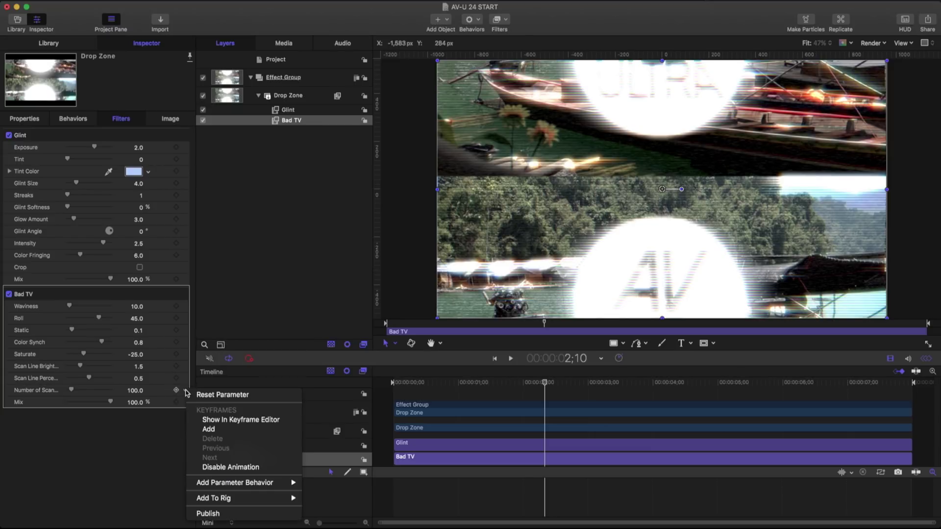
pyautogui.click(186, 379)
pyautogui.click(186, 379)
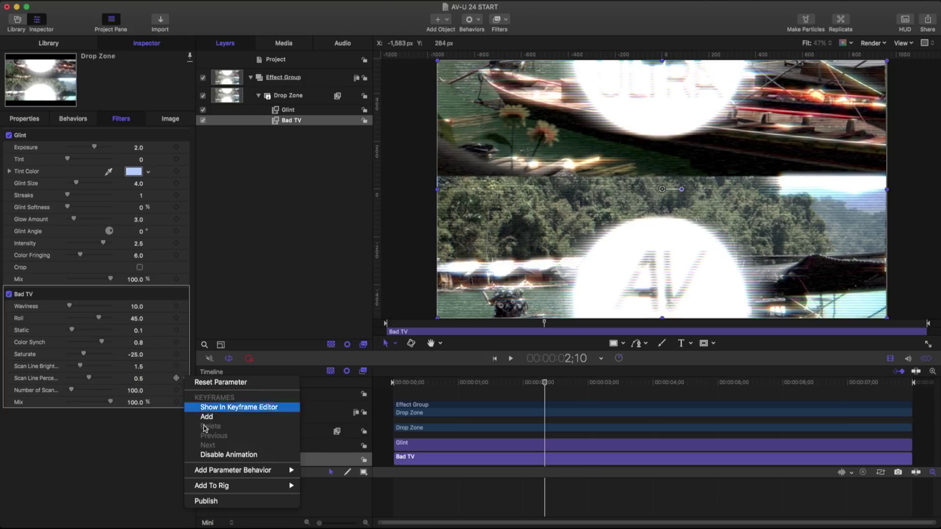
pyautogui.click(185, 402)
pyautogui.click(185, 402)
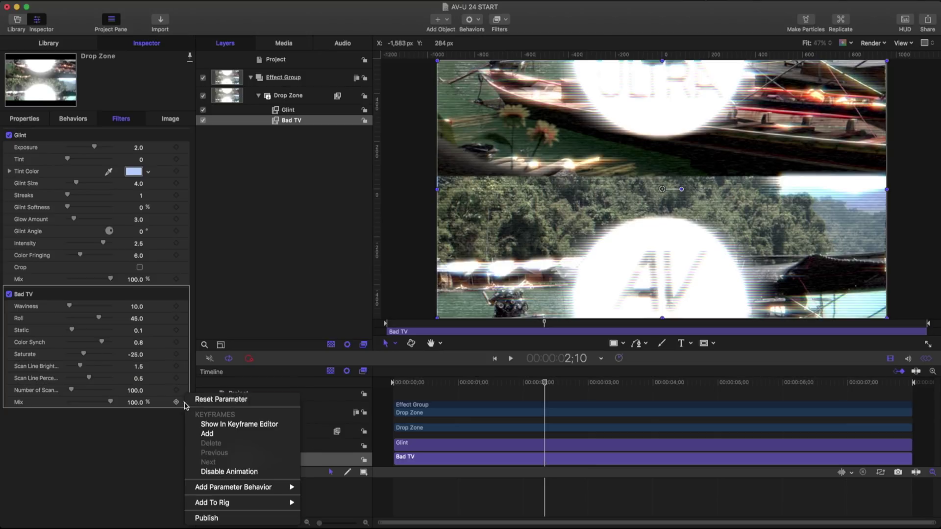
pyautogui.click(207, 519)
# In the project's published parameters, try out the Static slider and rename the Mix parameter BAD TV MIX.
pyautogui.click(276, 60)
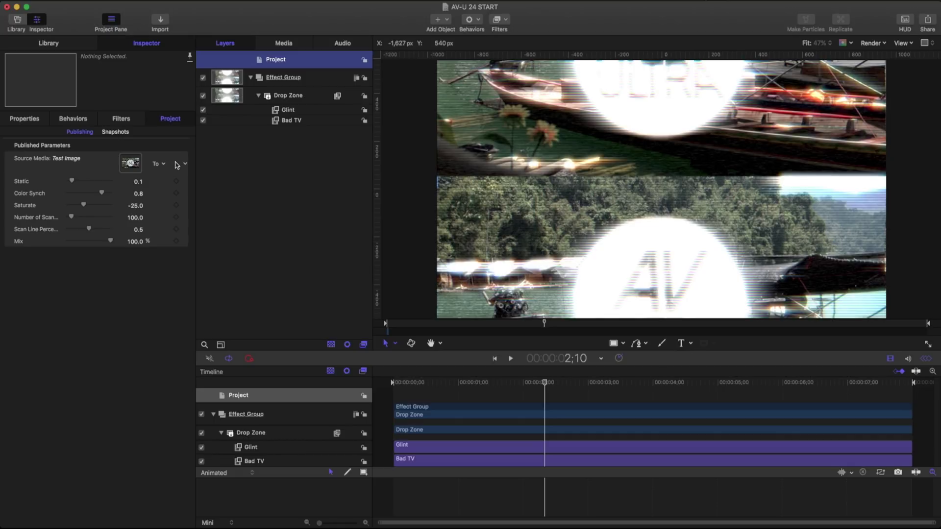
pyautogui.moveTo(76, 182); pyautogui.dragTo(104, 182)
pyautogui.press('super+z')
pyautogui.doubleClick(21, 241)
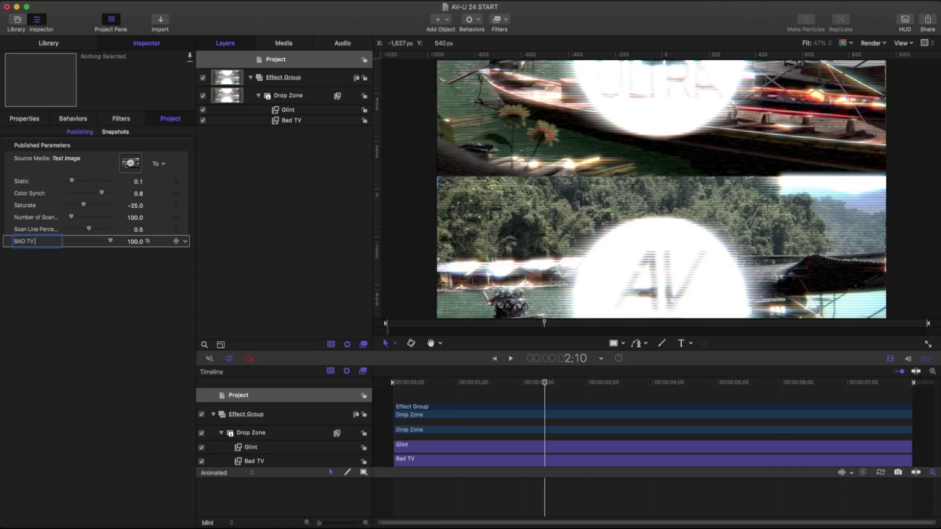
pyautogui.press('Return')
pyautogui.moveTo(96, 242); pyautogui.dragTo(121, 244)
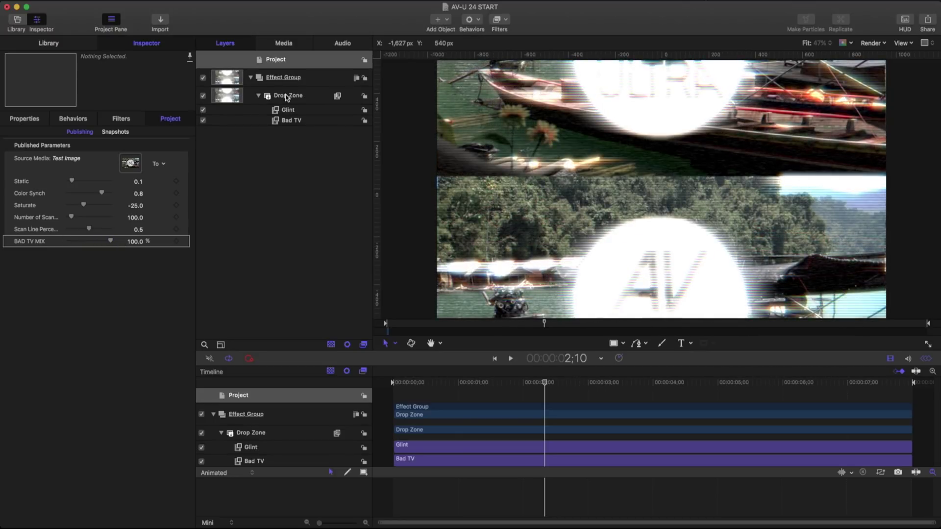
# Publish the Glint filter's Exposure, Tint, Tint Color, Glint Size, Streaks and Mix parameters.
pyautogui.click(288, 110)
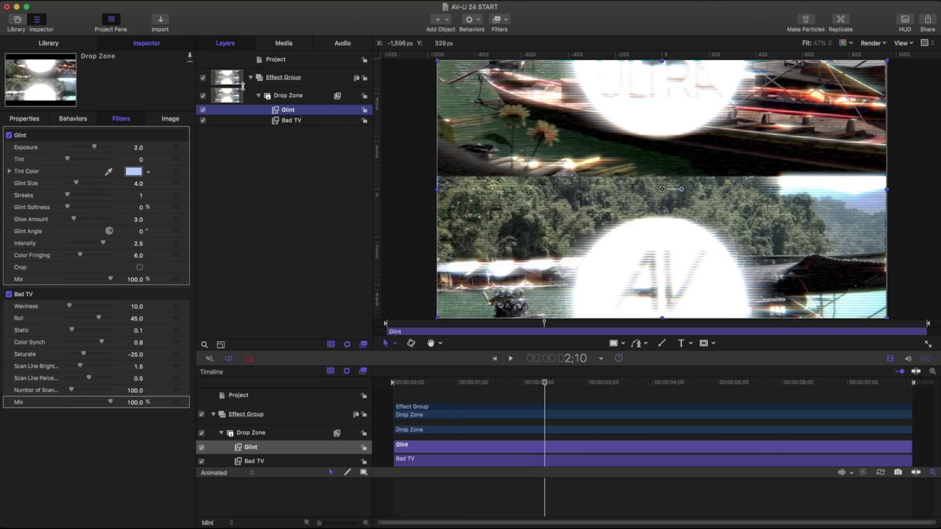
pyautogui.click(186, 149)
pyautogui.click(211, 270)
pyautogui.click(187, 163)
pyautogui.click(207, 282)
pyautogui.click(185, 171)
pyautogui.click(207, 295)
pyautogui.click(184, 183)
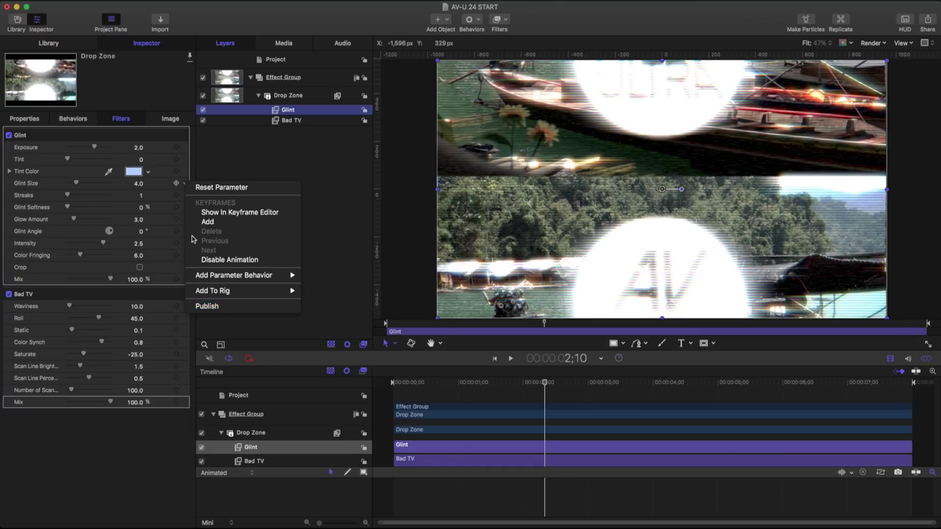
pyautogui.click(207, 307)
pyautogui.click(184, 196)
pyautogui.click(207, 318)
pyautogui.click(185, 279)
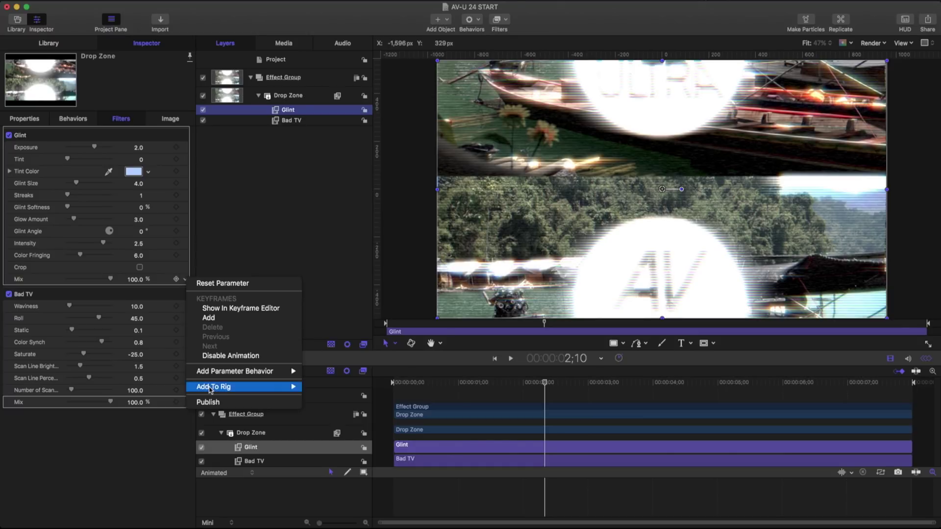
pyautogui.click(208, 402)
# Rename the project's published Glint parameters as Glint Exposure, Glint Tint, Glint Color, Glint Streaks and Glint Mix.
pyautogui.click(268, 60)
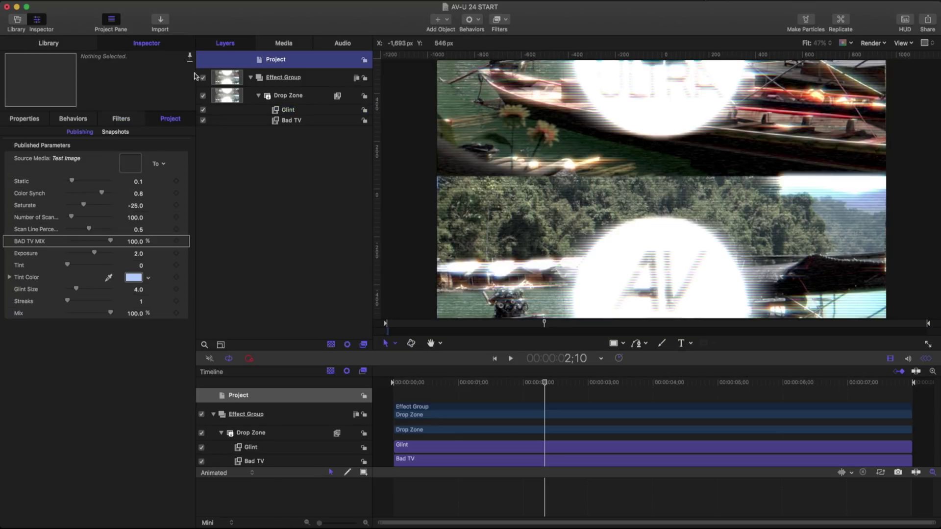
pyautogui.click(31, 255)
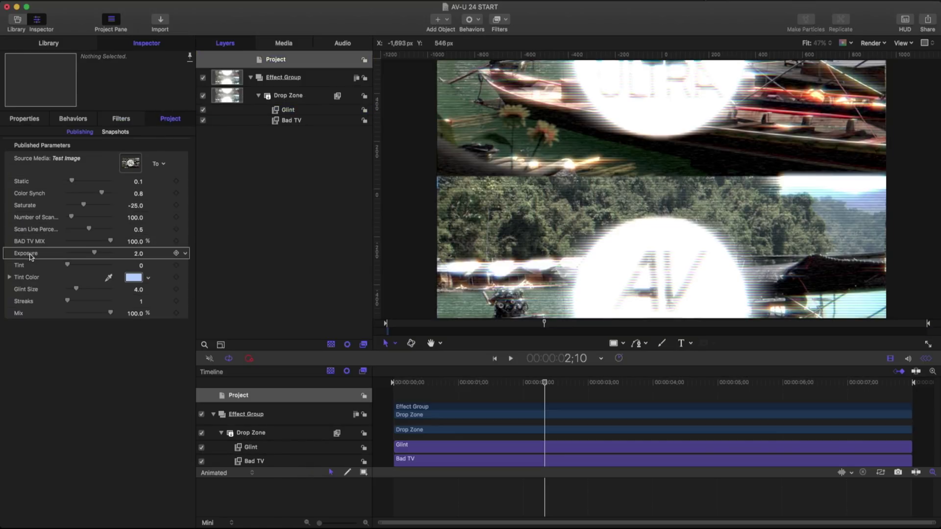
pyautogui.doubleClick(24, 255)
pyautogui.click(14, 253)
pyautogui.write('Glint')
pyautogui.press('Tab')
pyautogui.write('Glint Tint')
pyautogui.press('Tab')
pyautogui.write('Glint Color')
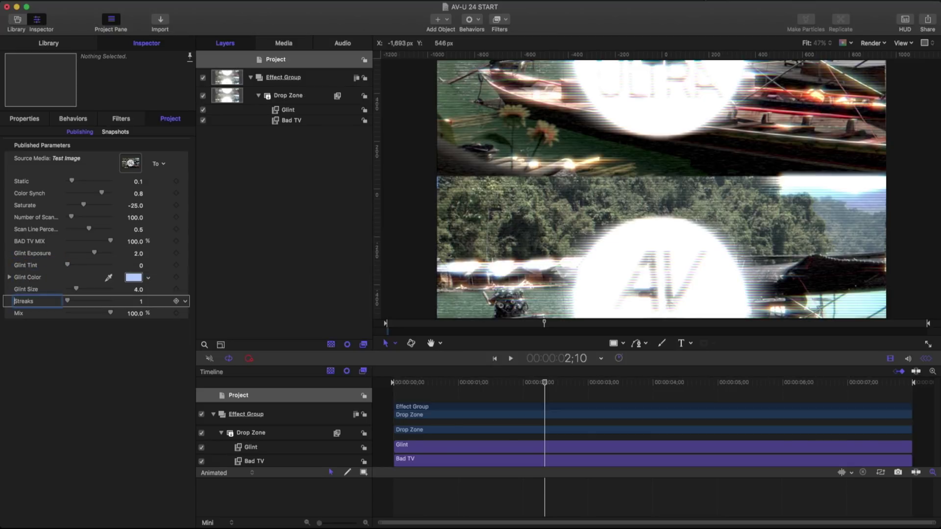
pyautogui.press('Tab')
pyautogui.write('Glint Streaks')
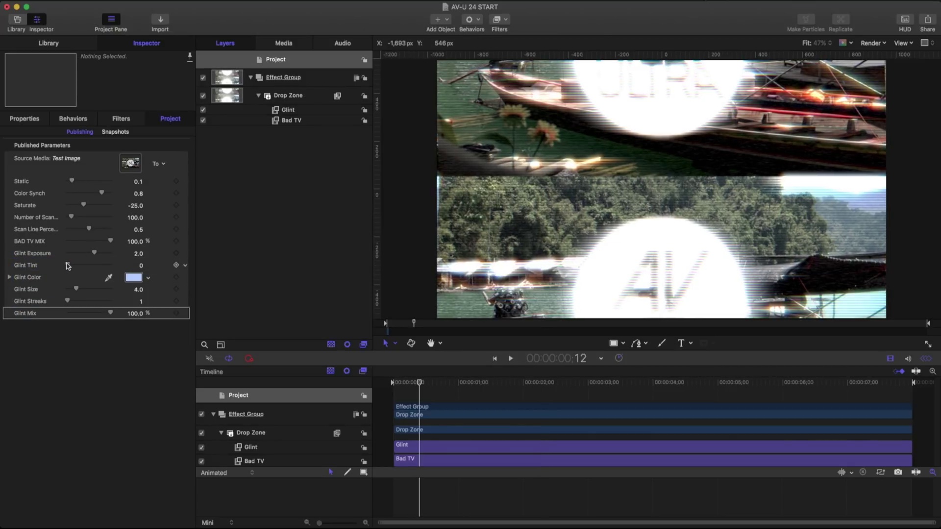
# Lower the published Glint Exposure to 0 and Glint Mix to about 57.71%.
pyautogui.moveTo(95, 254); pyautogui.dragTo(89, 255)
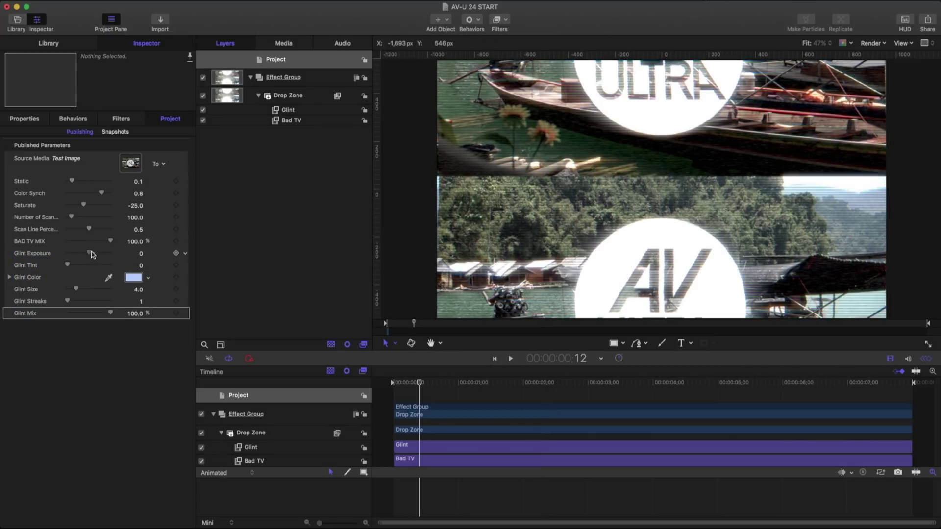
pyautogui.moveTo(100, 314); pyautogui.dragTo(92, 313)
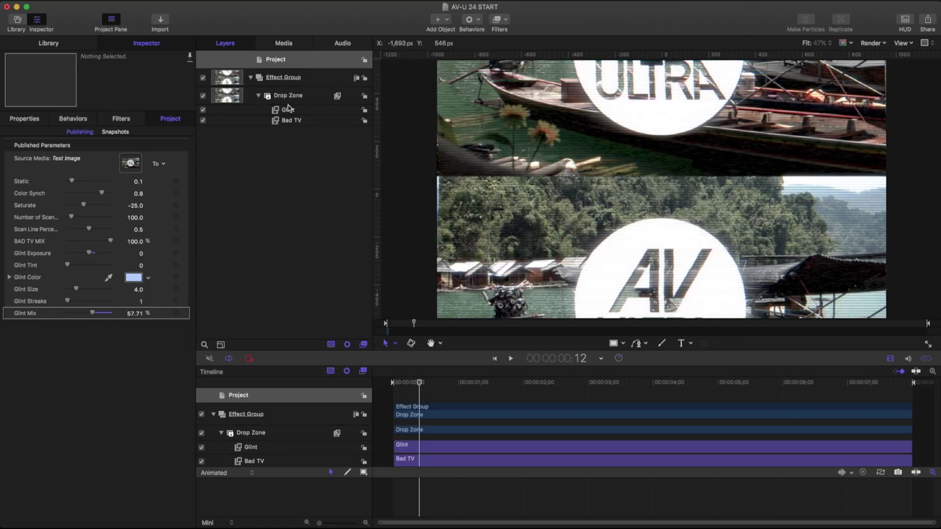
# Preview the Bad TV filter, add a Wriggle parameter behavior to its Roll parameter, and play back the resulting motion.
pyautogui.click(290, 121)
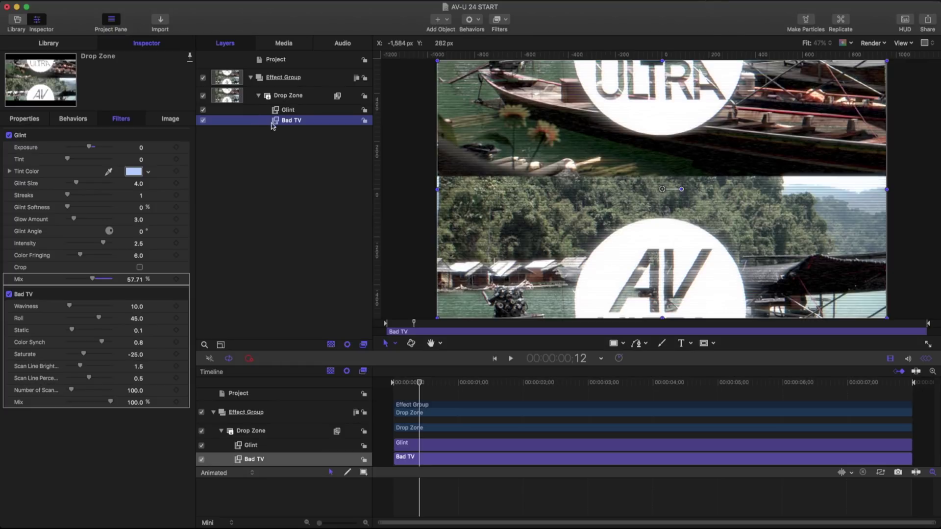
pyautogui.press('space')
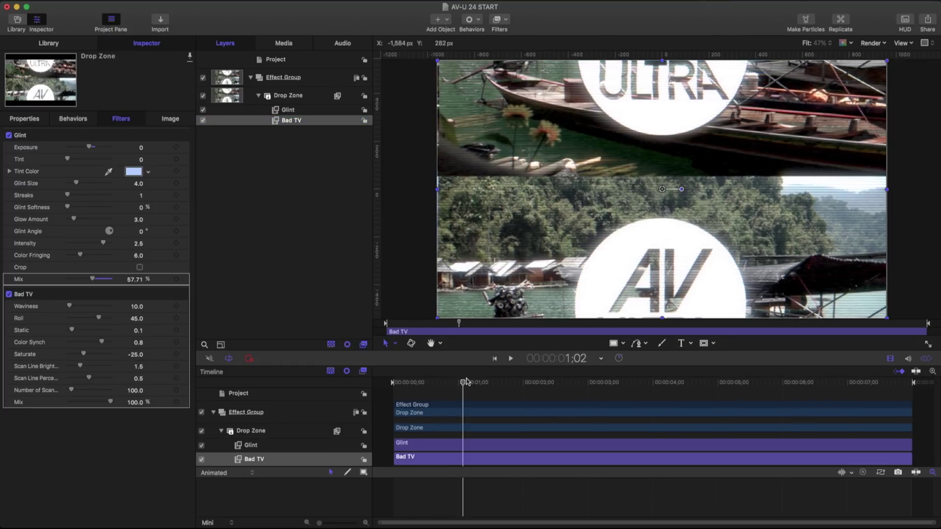
pyautogui.click(399, 382)
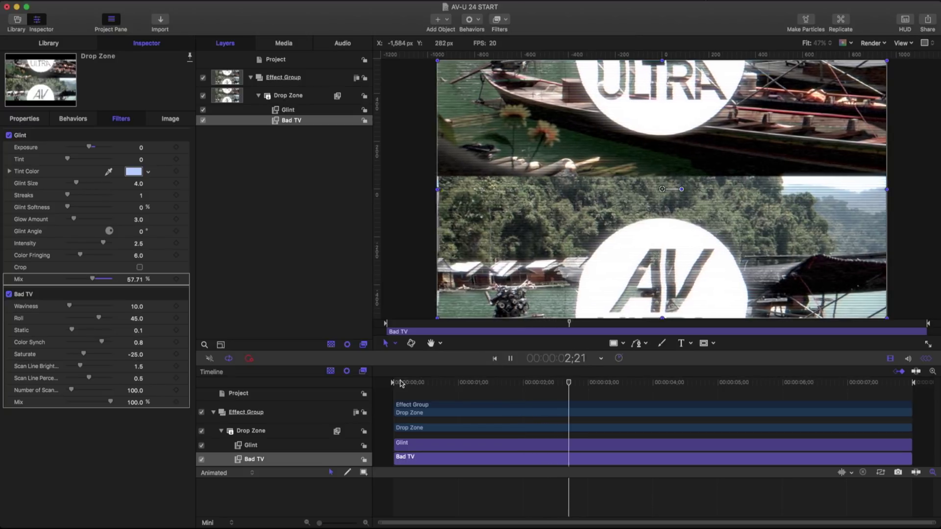
pyautogui.press('space')
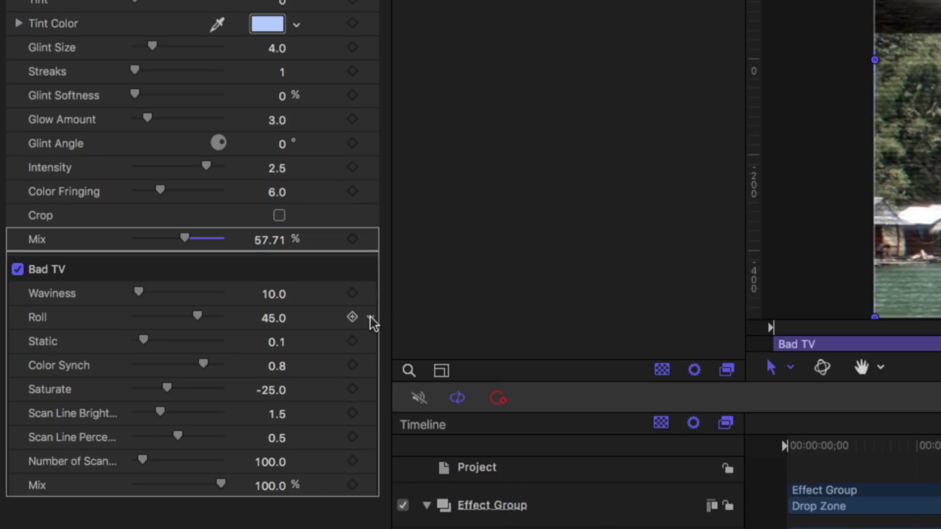
pyautogui.click(371, 319)
pyautogui.moveTo(433, 505)
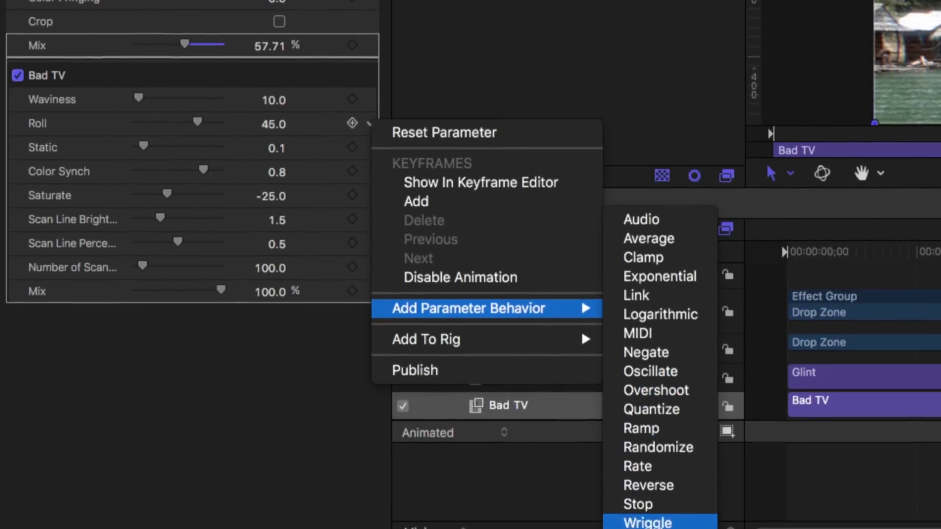
pyautogui.click(664, 507)
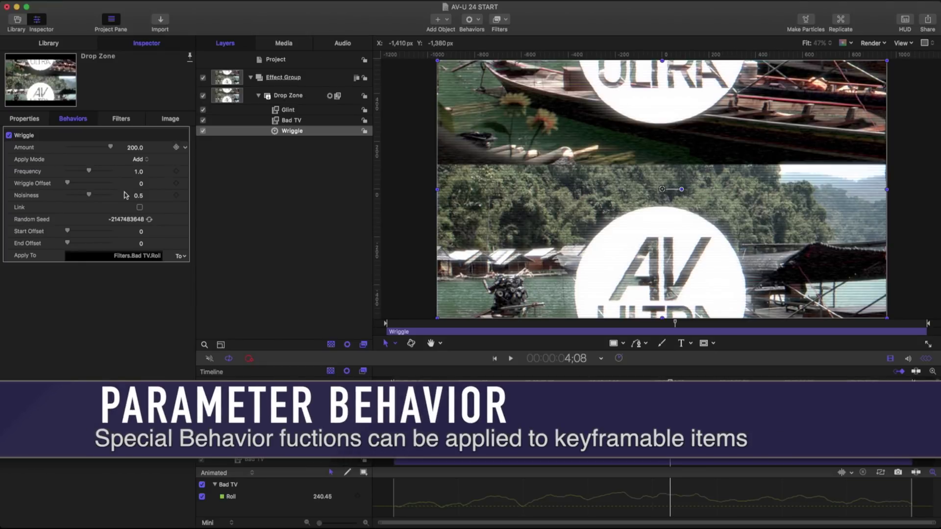
pyautogui.press('space')
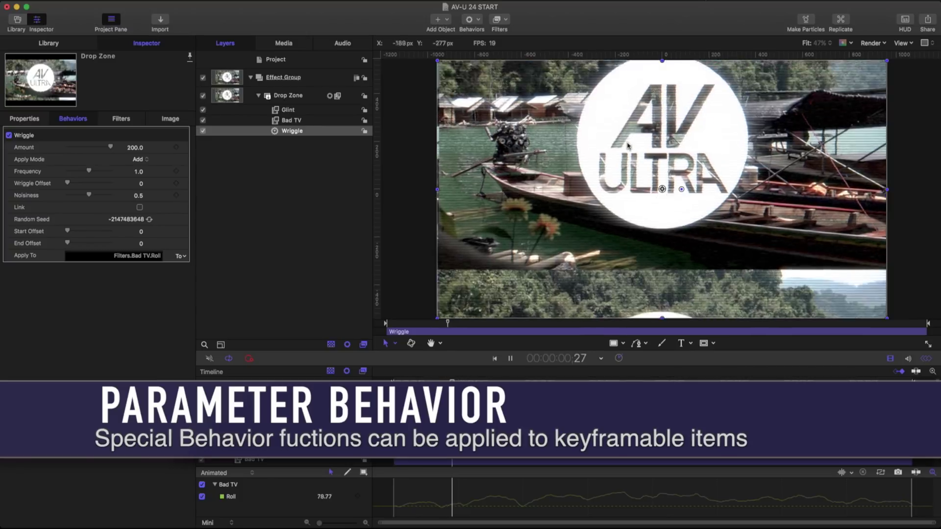
pyautogui.press('space')
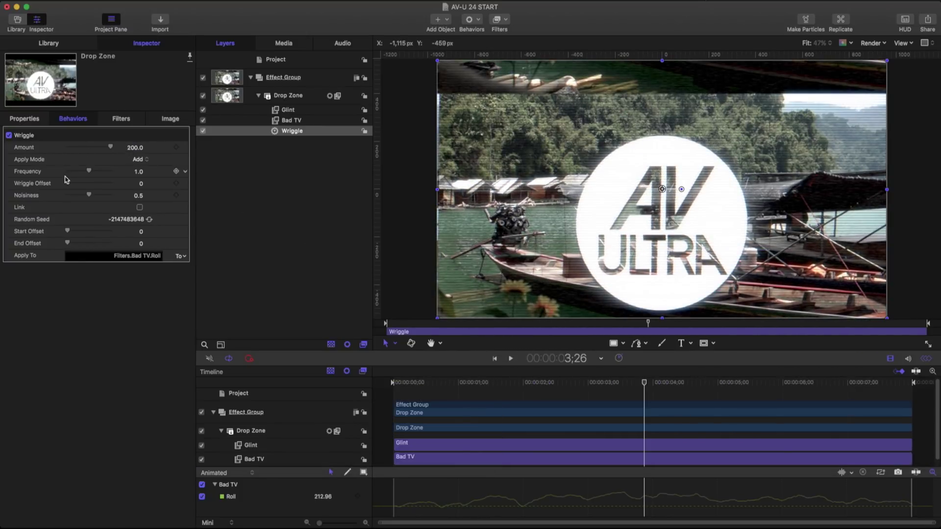
# Set the Wriggle behavior's Frequency to 0.01 while playing back the roll.
pyautogui.moveTo(89, 172); pyautogui.dragTo(70, 172)
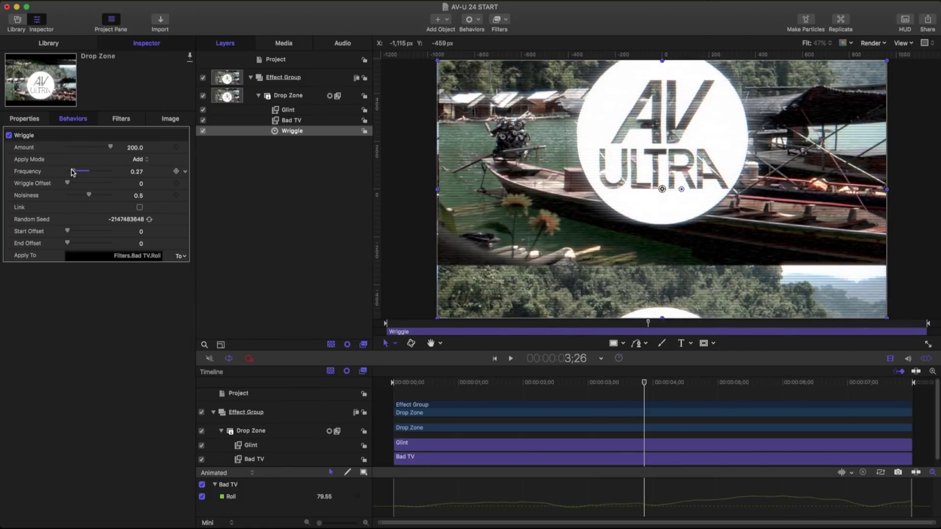
pyautogui.press('space')
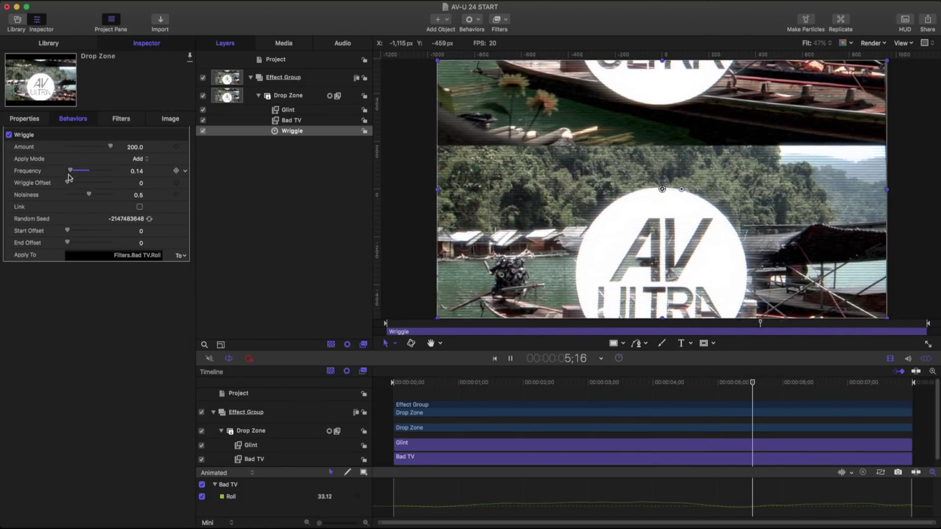
pyautogui.click(139, 171)
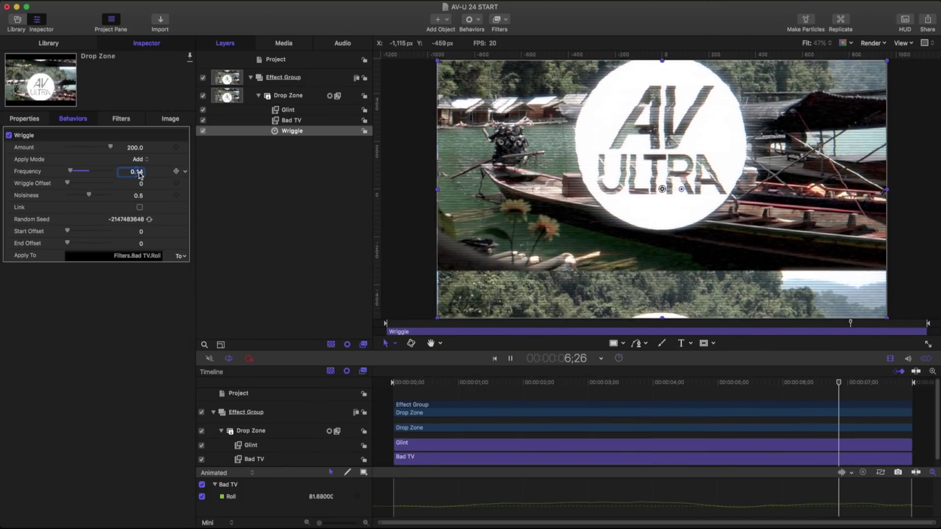
pyautogui.write('0.01')
pyautogui.press('Return')
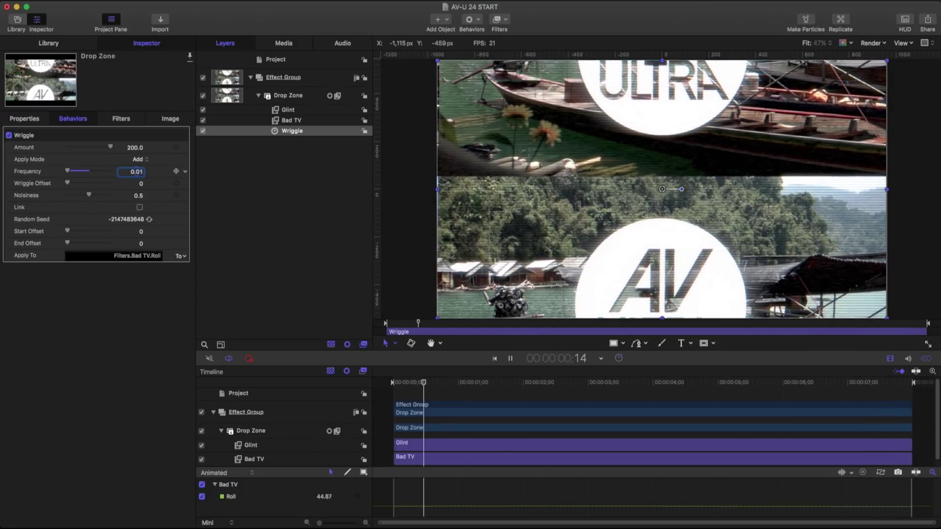
# Set the Wriggle behavior's Noisiness to 0.021 and its Amount to 800.
pyautogui.moveTo(99, 197); pyautogui.dragTo(101, 196)
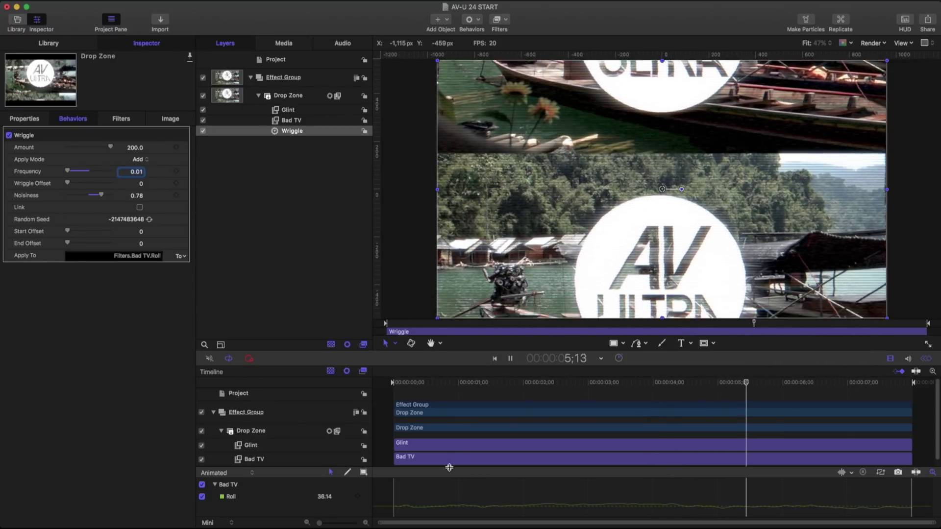
pyautogui.click(139, 197)
pyautogui.write('.021')
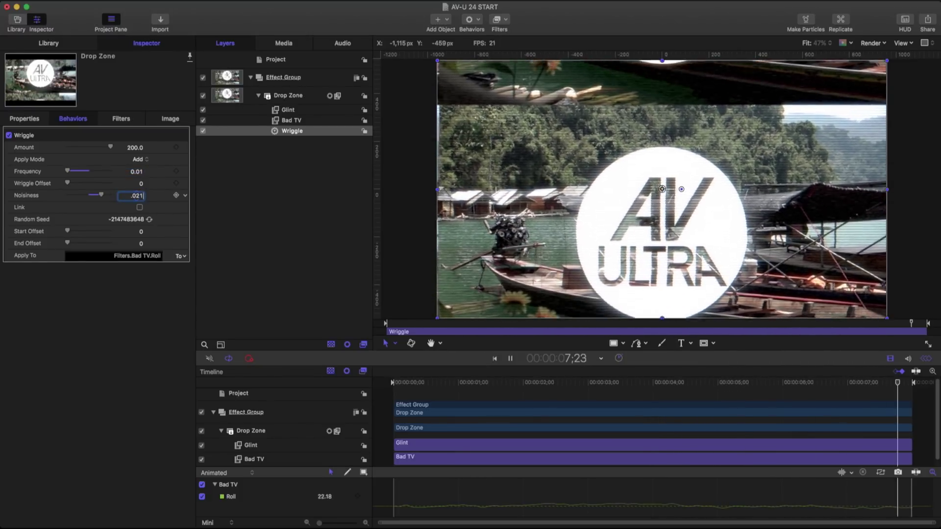
pyautogui.press('Return')
pyautogui.moveTo(128, 147); pyautogui.dragTo(135, 147)
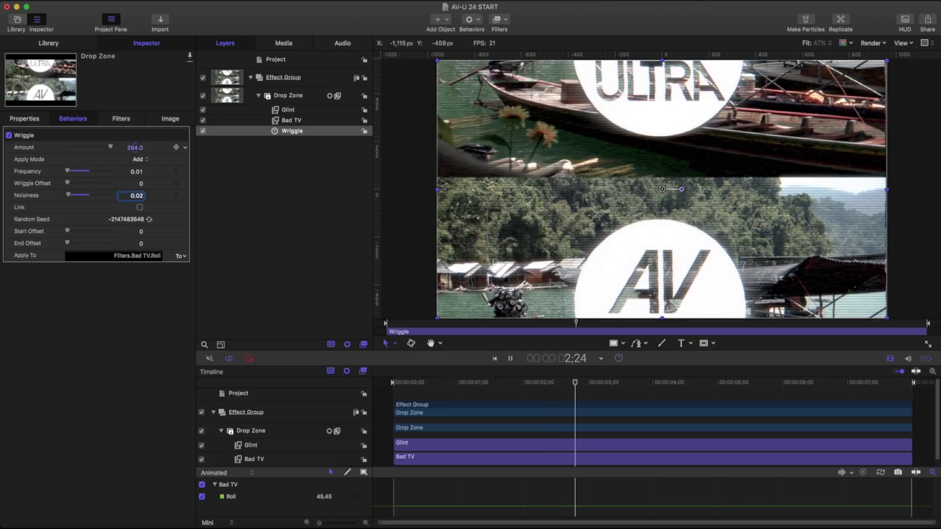
pyautogui.click(135, 147)
pyautogui.write('800')
pyautogui.press('Return')
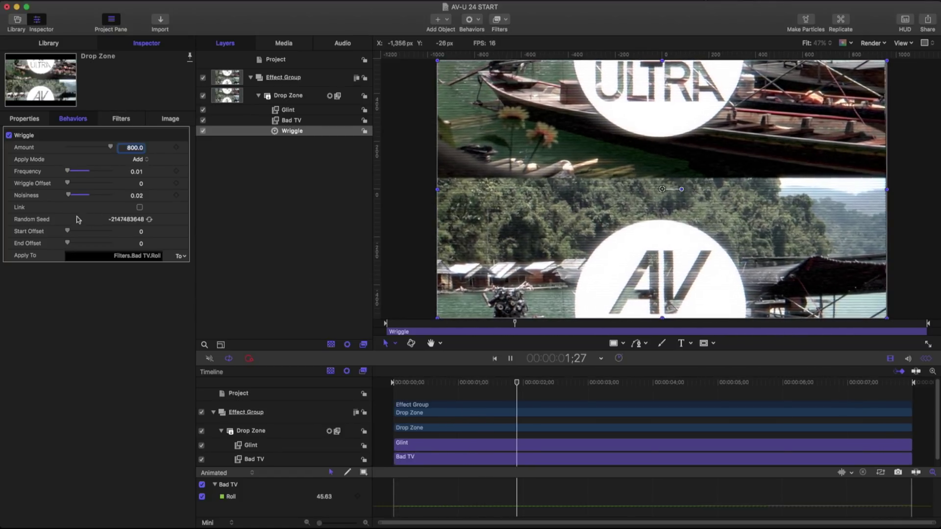
# Set the Wriggle behavior's Frequency to 0.1 and play back the roll.
pyautogui.press('space')
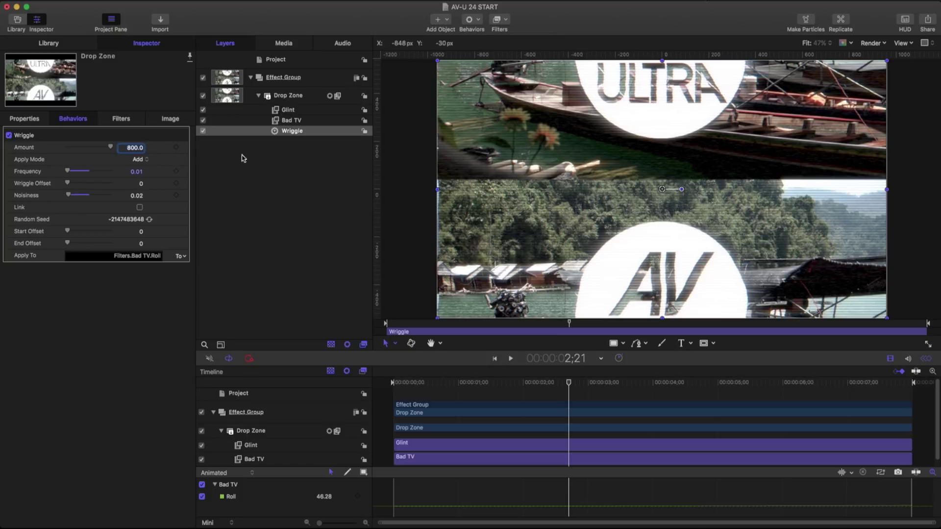
pyautogui.click(137, 172)
pyautogui.write('0.1')
pyautogui.press('Return')
pyautogui.press('space')
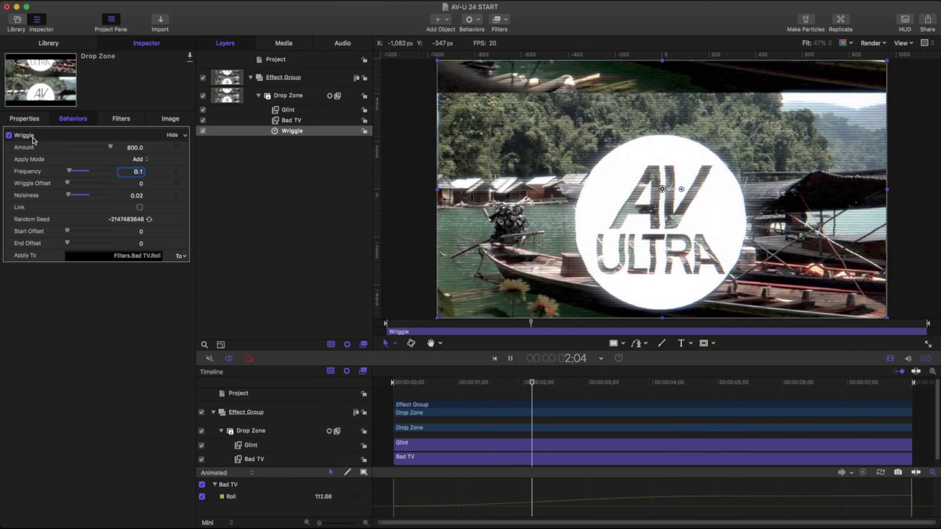
# Publish the Wriggle behavior's Frequency and Noisiness parameters.
pyautogui.click(186, 172)
pyautogui.click(206, 294)
pyautogui.click(184, 196)
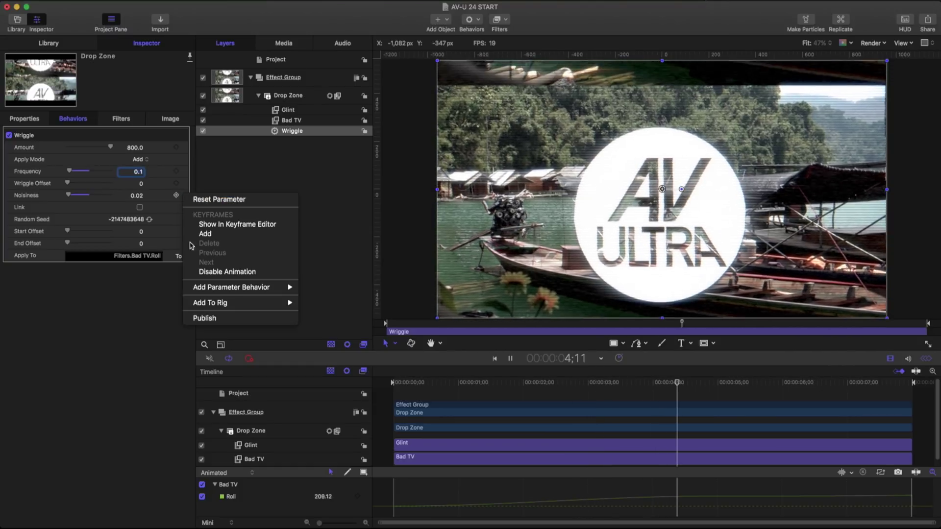
pyautogui.click(202, 319)
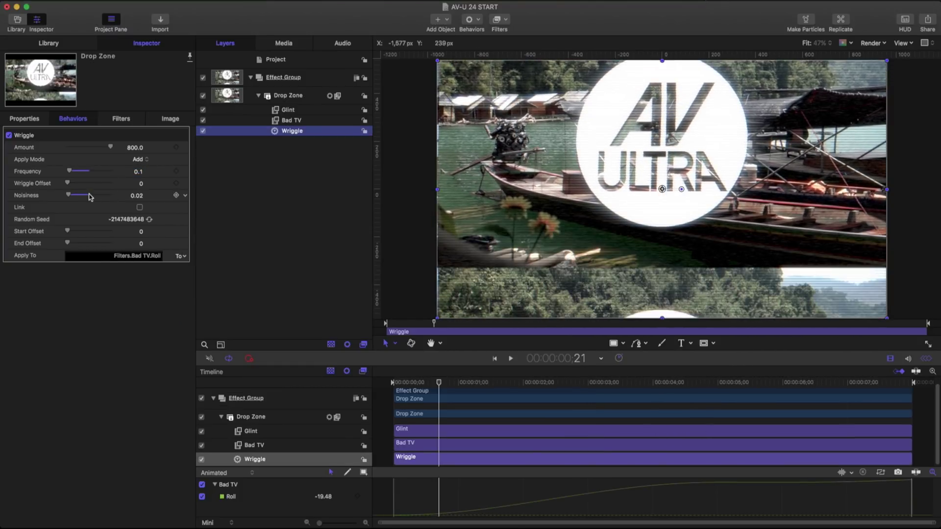
# Publish the Bad TV filter's Roll parameter and display the project's published parameters.
pyautogui.click(289, 121)
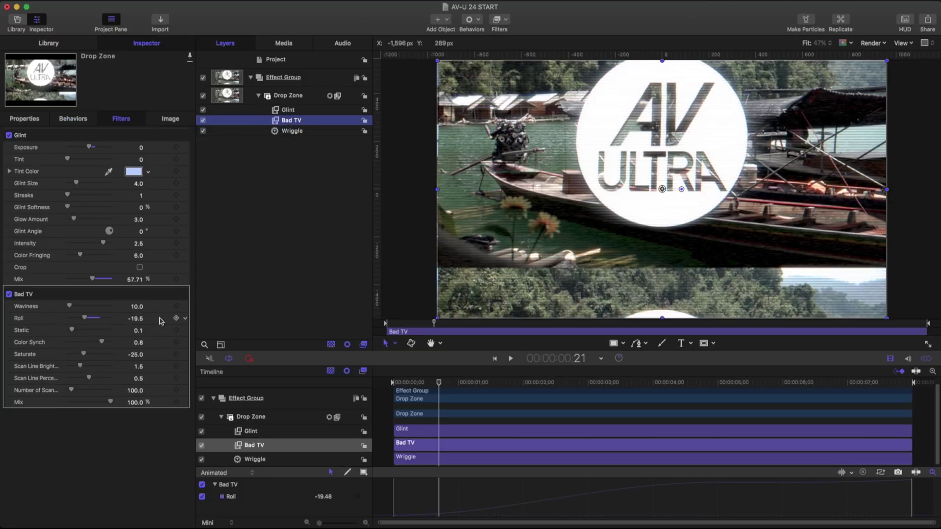
pyautogui.click(185, 321)
pyautogui.click(216, 455)
pyautogui.click(277, 60)
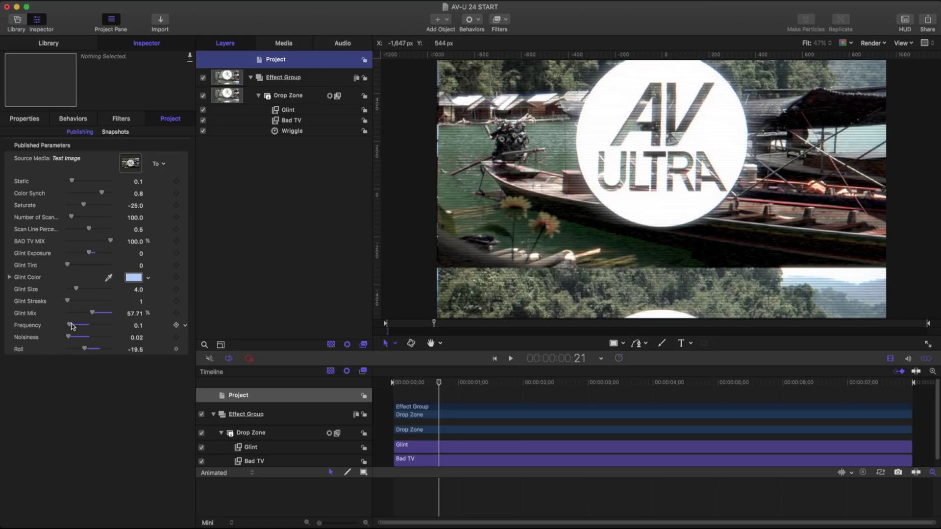
# From the project start, set the published Roll to 0, raise Frequency to 0.77 during playback, and return to the first frame.
pyautogui.moveTo(437, 379); pyautogui.dragTo(394, 382)
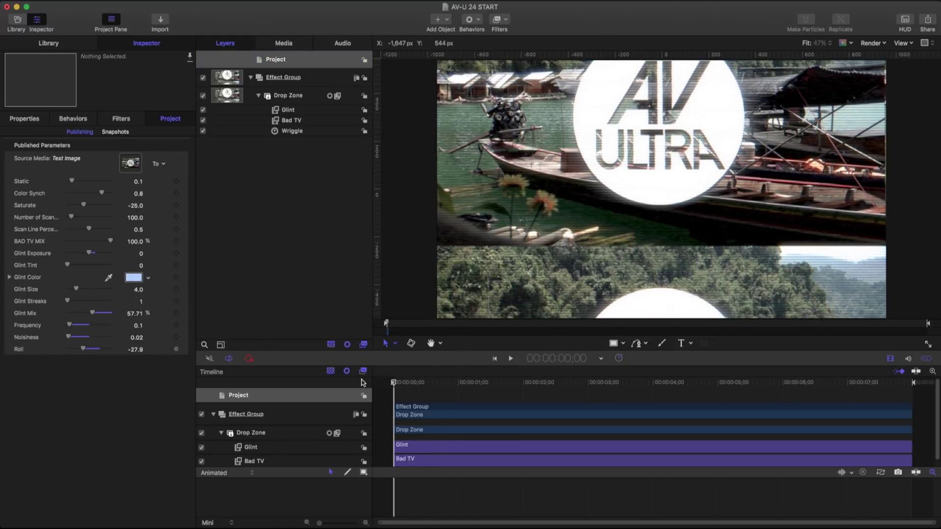
pyautogui.moveTo(73, 328); pyautogui.dragTo(68, 325)
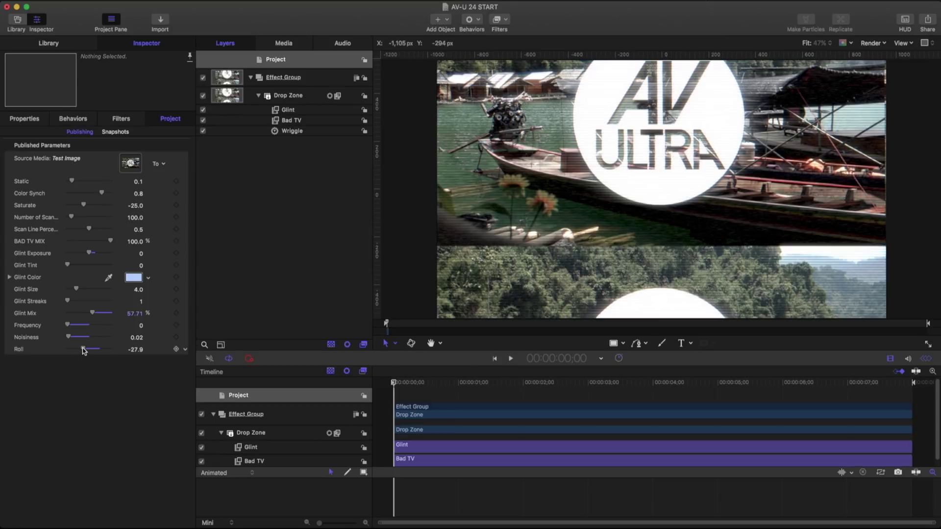
pyautogui.moveTo(83, 349); pyautogui.dragTo(91, 350)
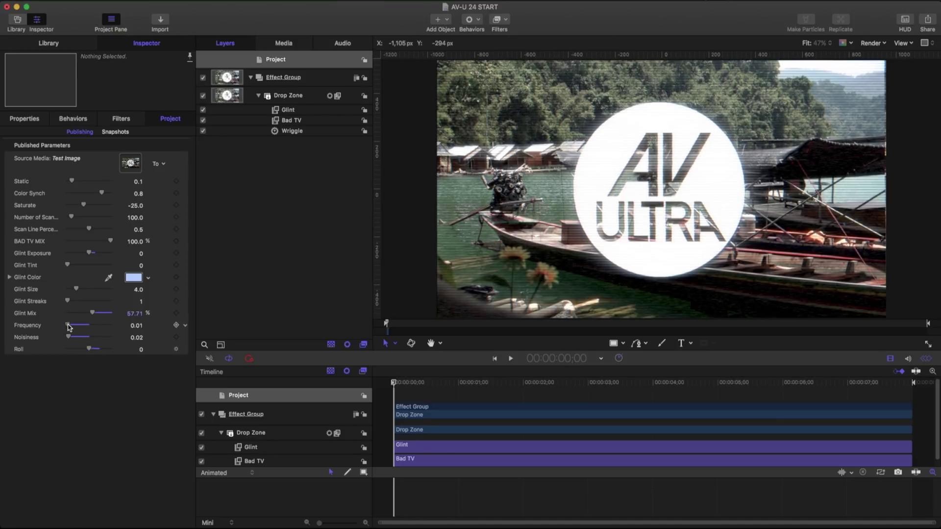
pyautogui.press('space')
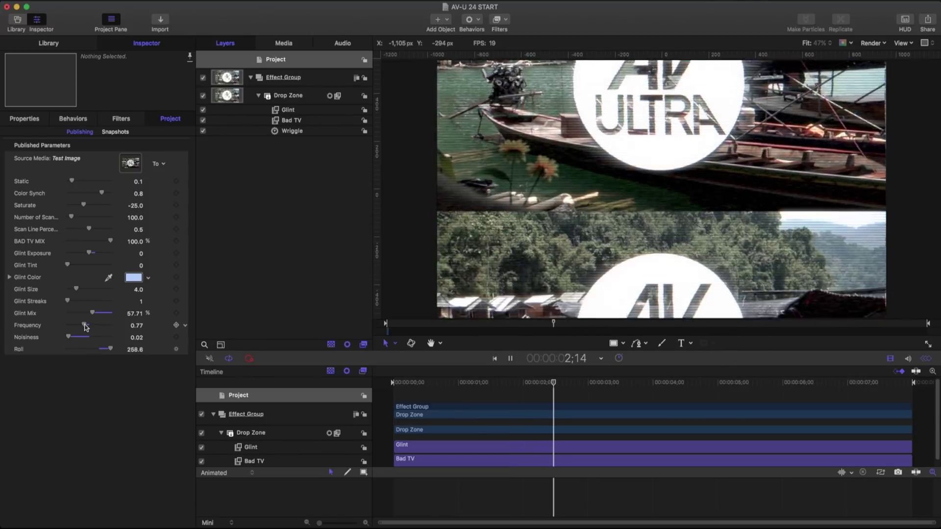
pyautogui.press('space')
pyautogui.moveTo(436, 386); pyautogui.dragTo(389, 384)
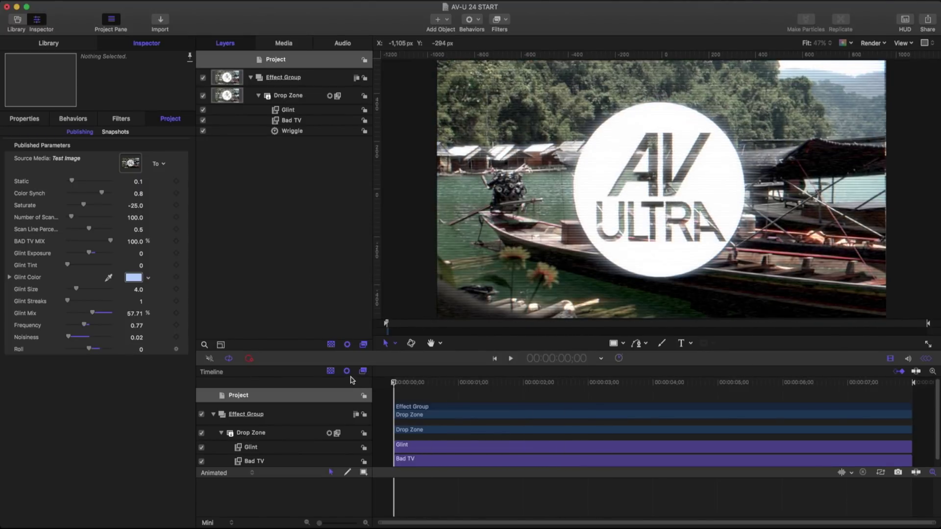
# Rename the published Roll parameter as Roll Start position and play back the effect.
pyautogui.doubleClick(19, 350)
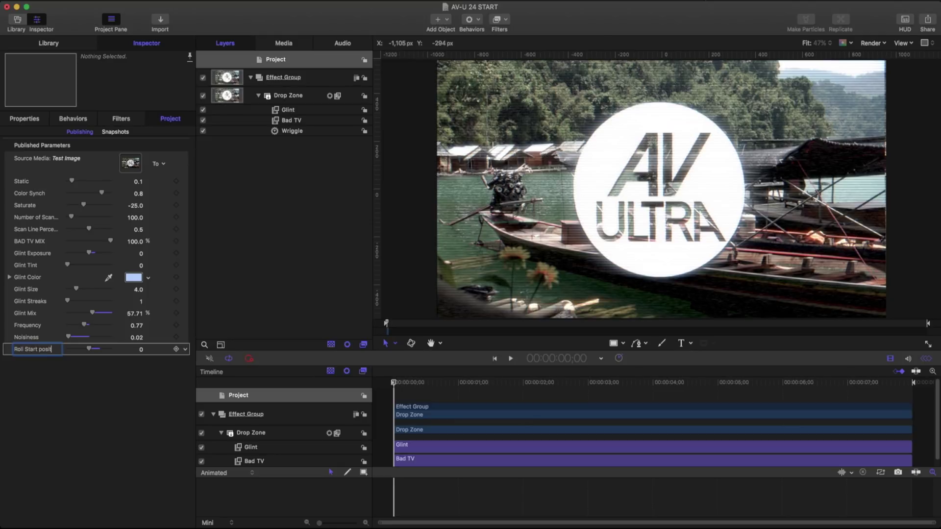
pyautogui.press('Return')
pyautogui.press('space')
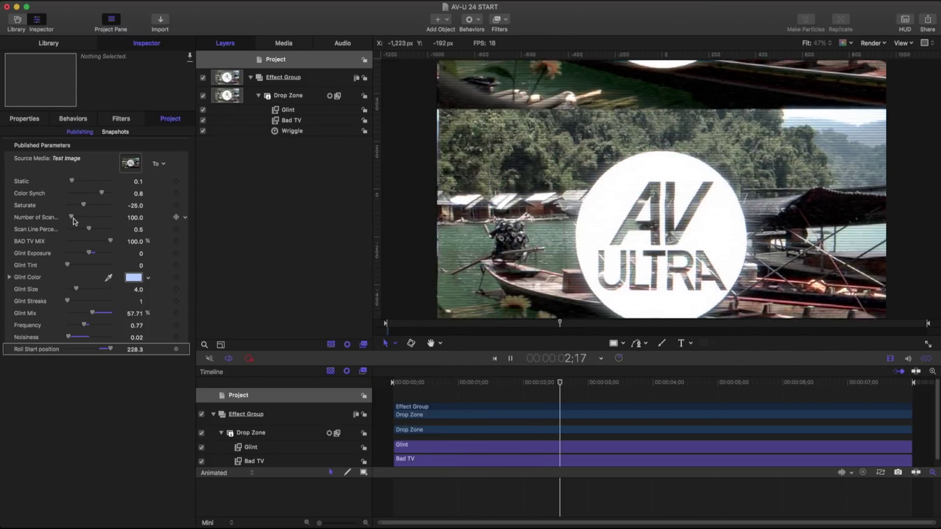
pyautogui.press('space')
# Try the Bad TV filter's Waviness at 104 and play back the distortion.
pyautogui.click(288, 122)
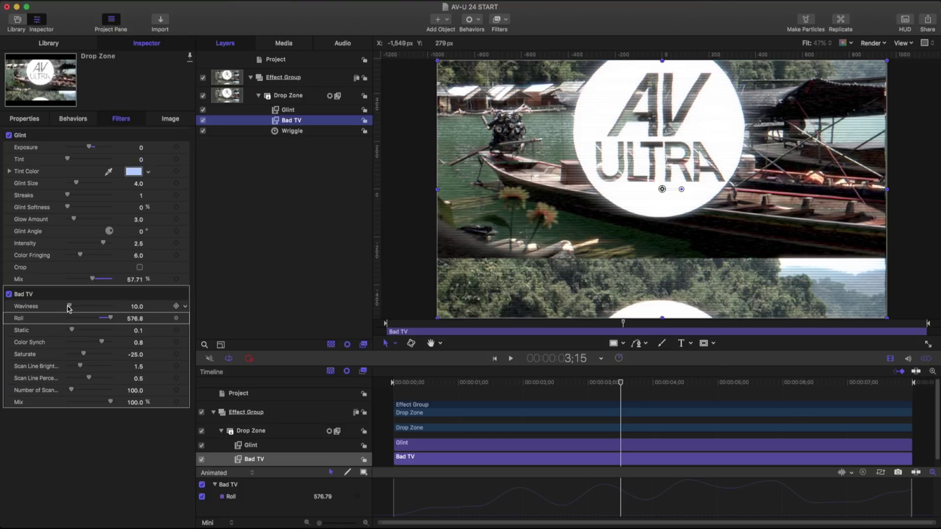
pyautogui.moveTo(70, 307); pyautogui.dragTo(91, 307)
pyautogui.press('space')
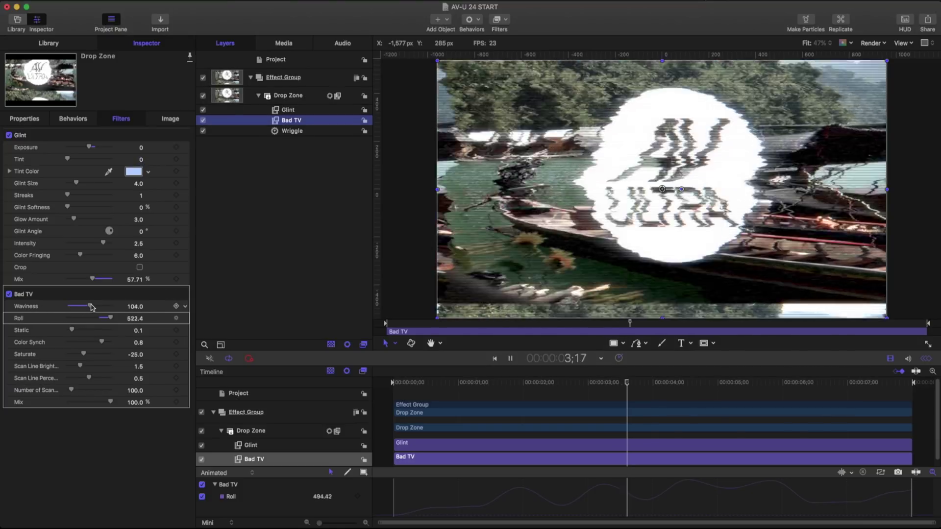
pyautogui.press('space')
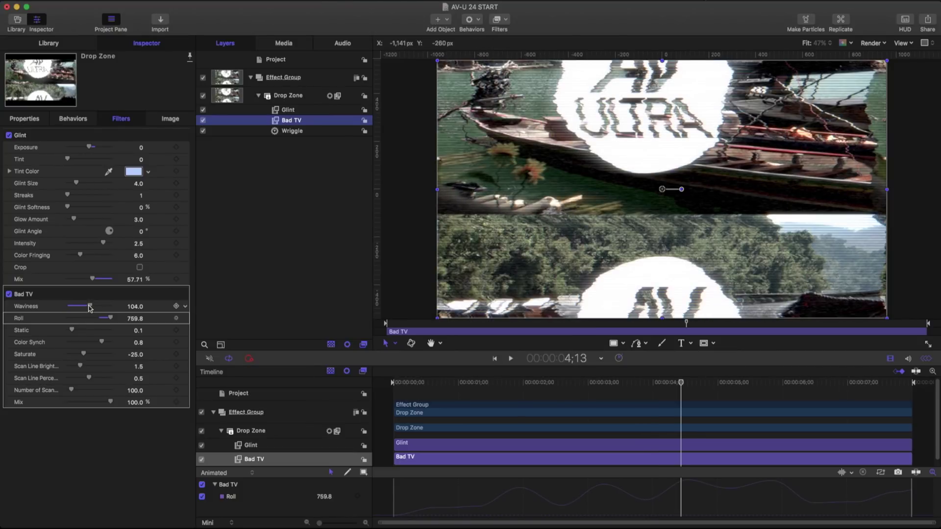
pyautogui.moveTo(83, 308); pyautogui.dragTo(88, 311)
pyautogui.press('space')
pyautogui.press('space')
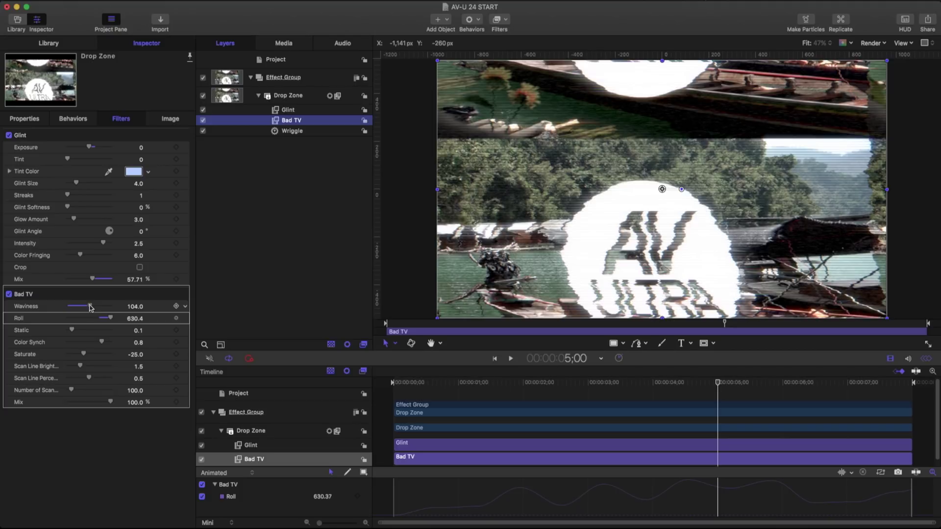
# Set Bad TV's Waviness to 0, add a Randomize parameter behavior to it, and play back.
pyautogui.moveTo(90, 307); pyautogui.dragTo(67, 308)
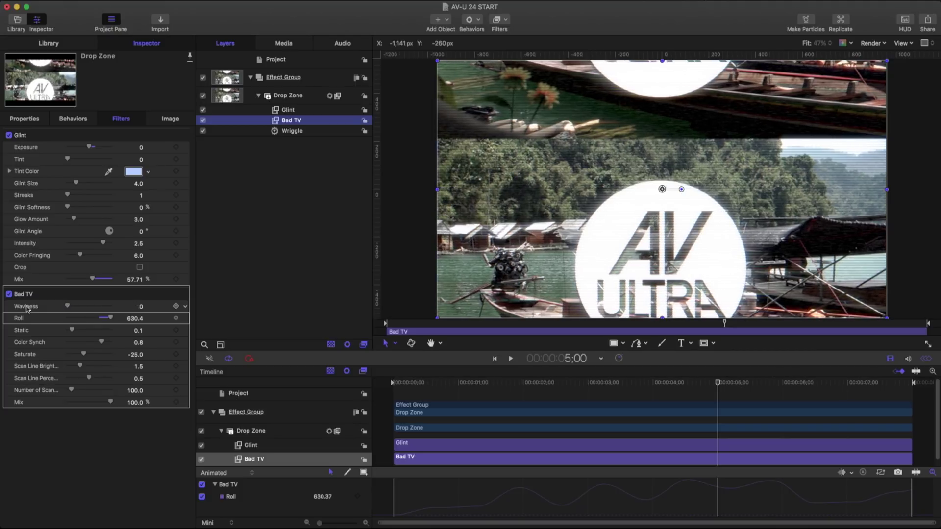
pyautogui.click(185, 307)
pyautogui.moveTo(210, 400)
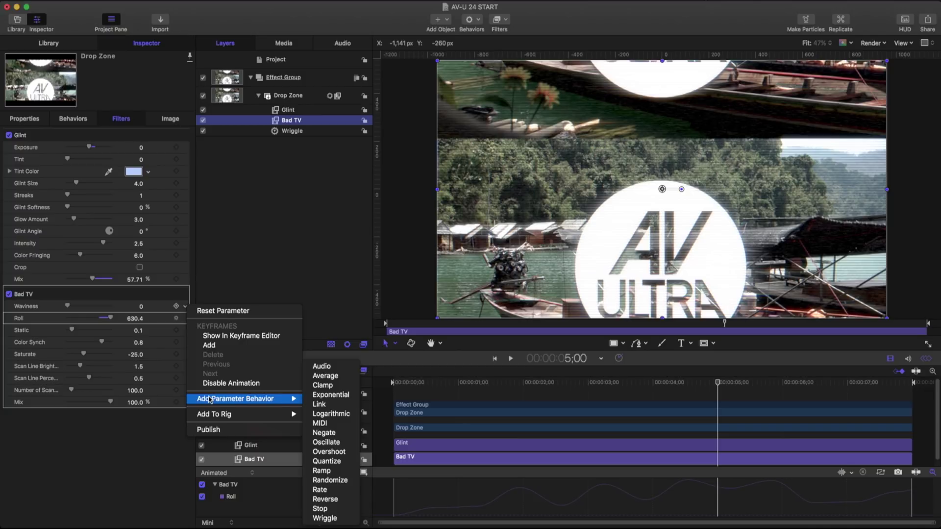
pyautogui.click(330, 480)
pyautogui.press('space')
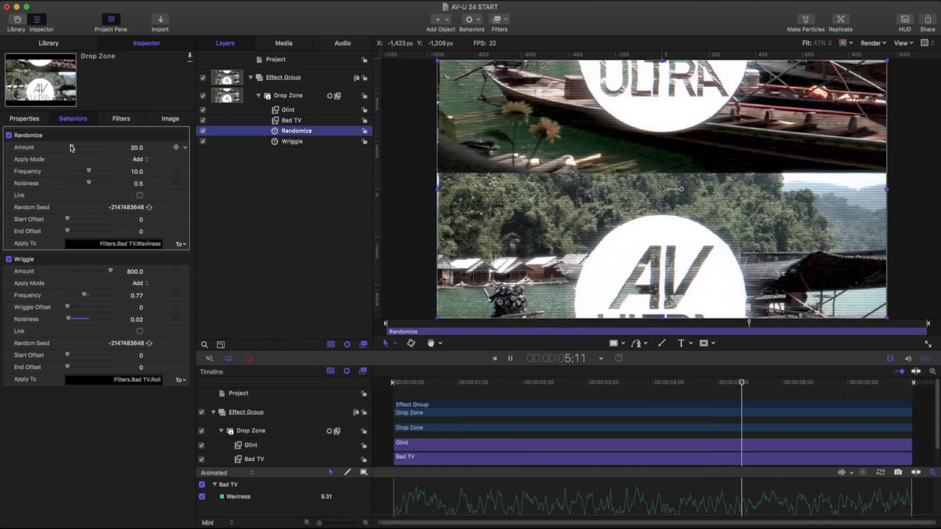
# Set the Randomize behavior's Amount to 81, publish it, and display the project's published parameters.
pyautogui.moveTo(72, 148); pyautogui.dragTo(88, 148)
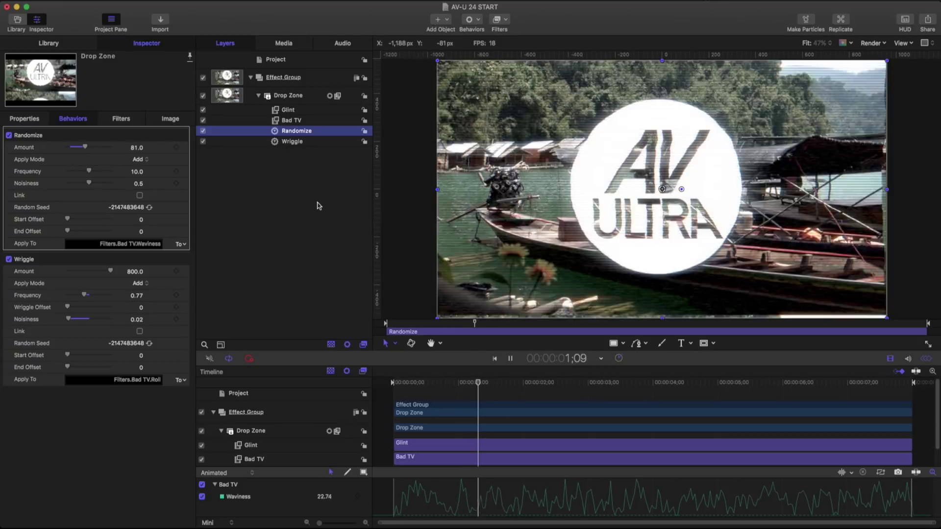
pyautogui.click(179, 147)
pyautogui.click(216, 268)
pyautogui.click(291, 61)
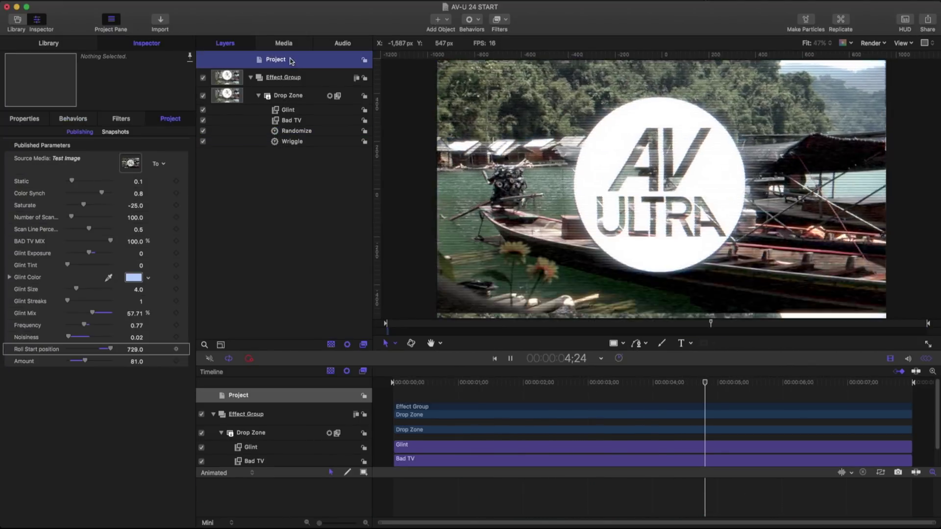
# Stop playback and rename the published Amount parameter as Waviness Amount.
pyautogui.press('space')
pyautogui.doubleClick(22, 361)
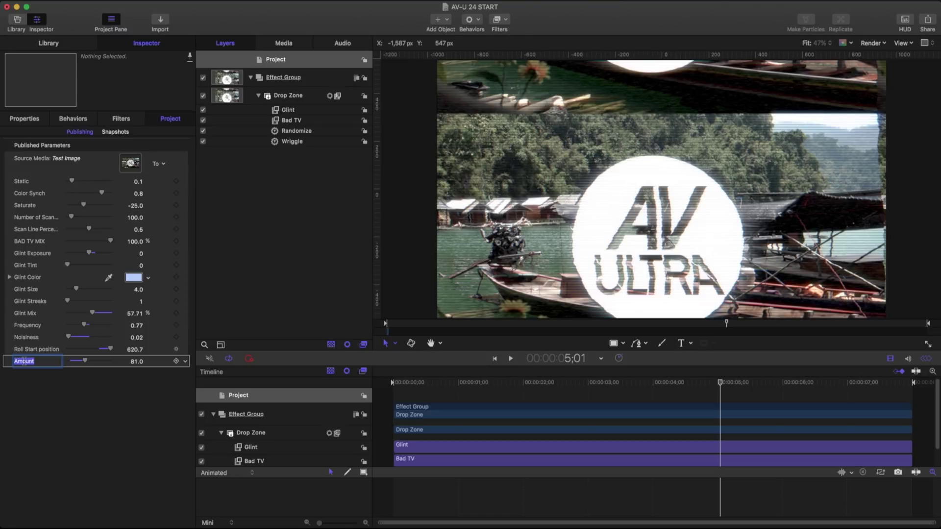
pyautogui.write('Wavi')
pyautogui.write('nt')
pyautogui.press('Return')
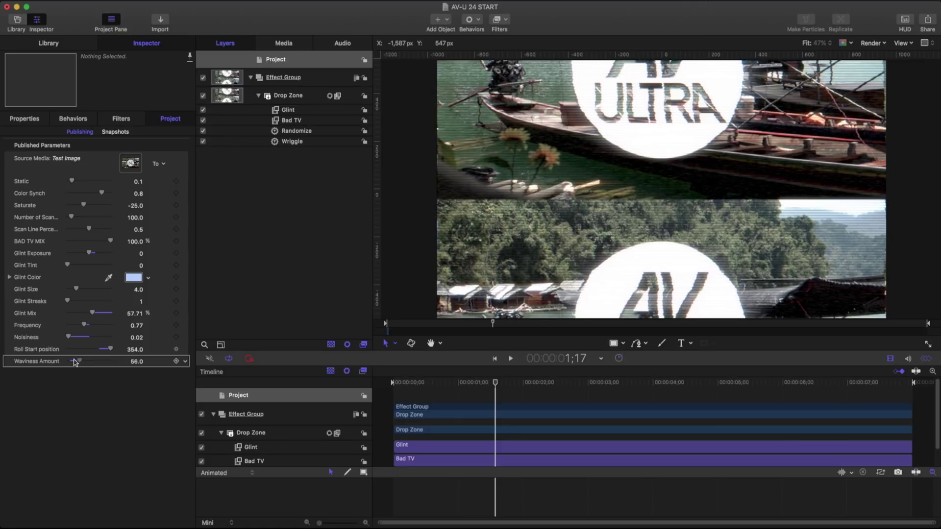
# Set the published Waviness Amount to 17 and Frequency to 0.16, and play back the effect.
pyautogui.moveTo(75, 363); pyautogui.dragTo(71, 362)
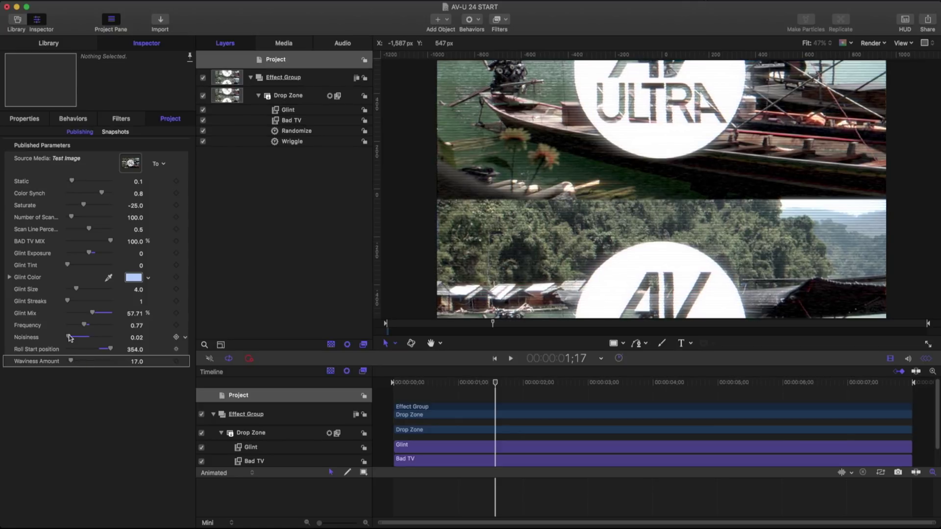
pyautogui.press('space')
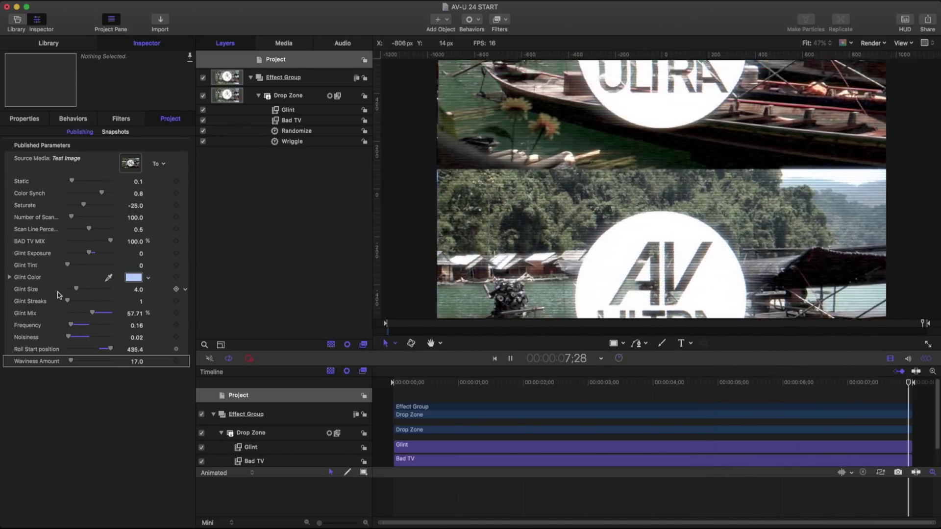
pyautogui.press('space')
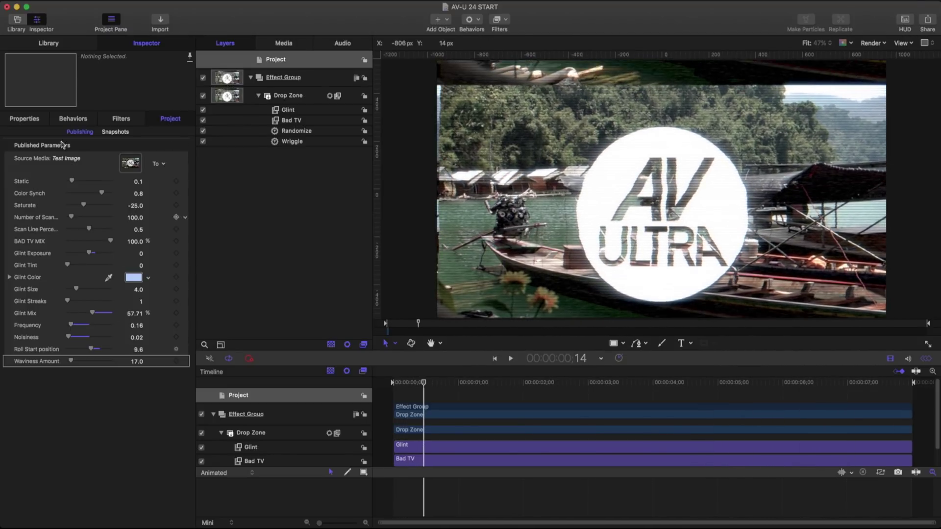
# Collapse and hide the Effect Group, and add a new group named Bump Map.
pyautogui.click(252, 77)
pyautogui.click(203, 78)
pyautogui.rightClick(256, 126)
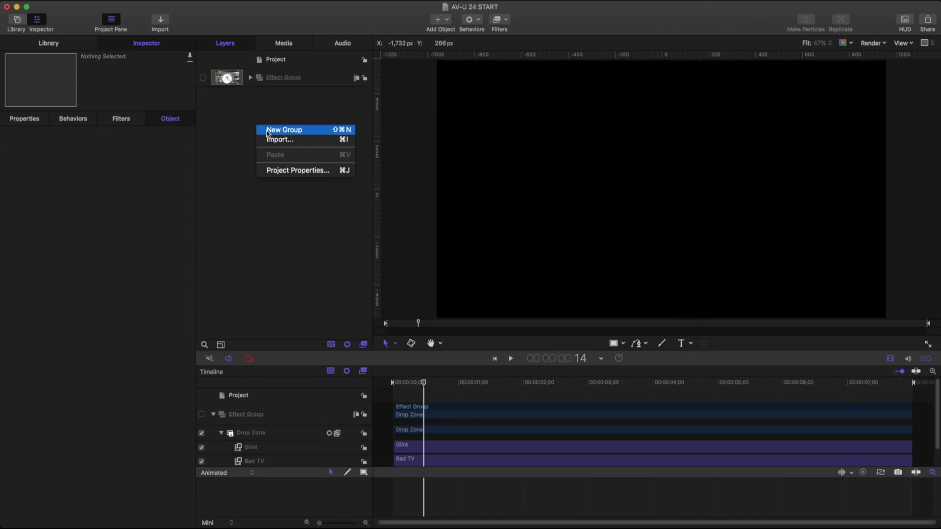
pyautogui.click(267, 130)
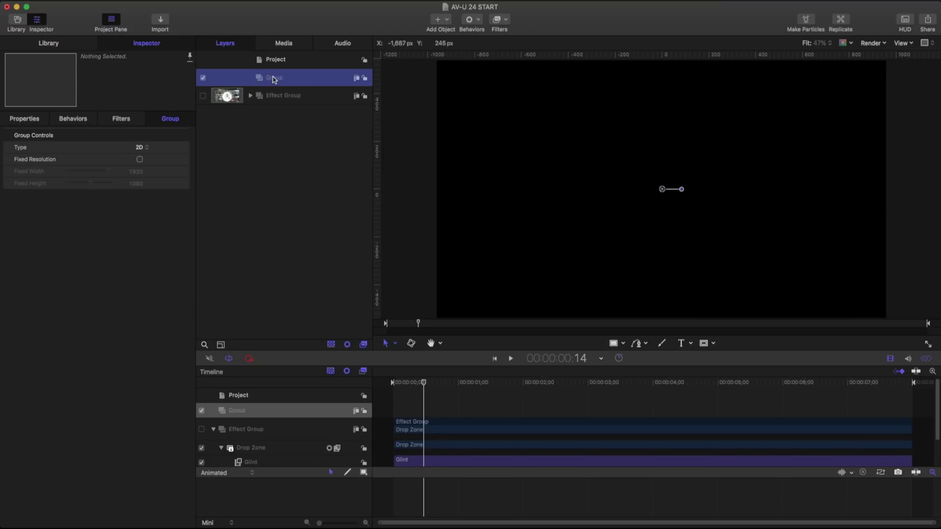
pyautogui.doubleClick(273, 78)
pyautogui.write('Bump Map')
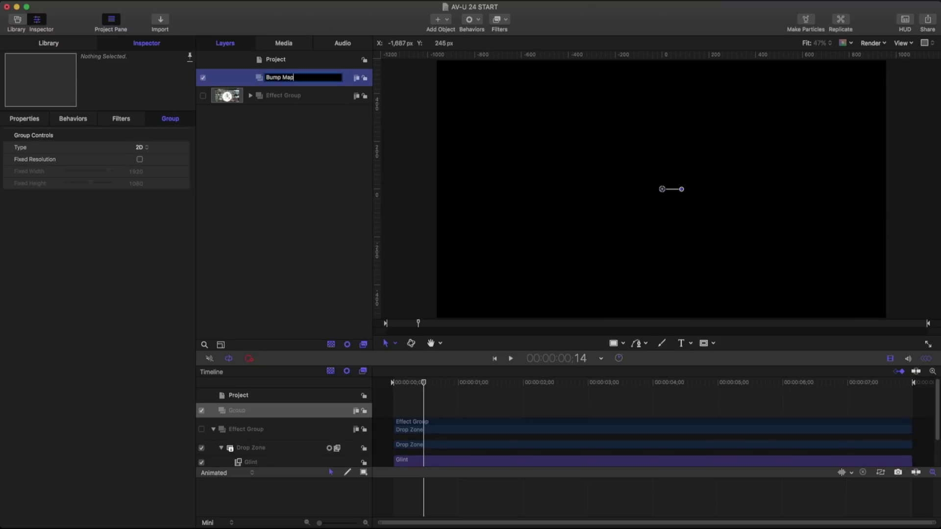
pyautogui.press('Return')
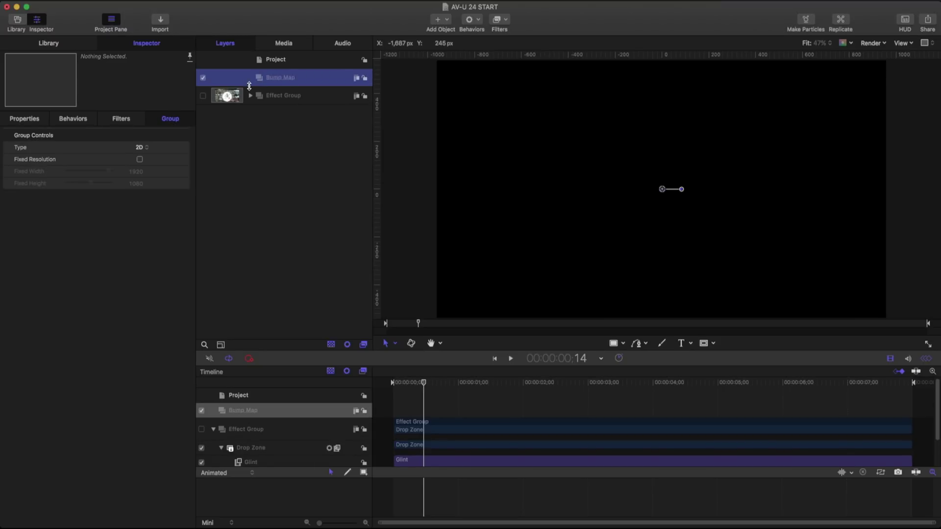
# Add the Stripes generator from the library to the Bump Map group.
pyautogui.click(65, 47)
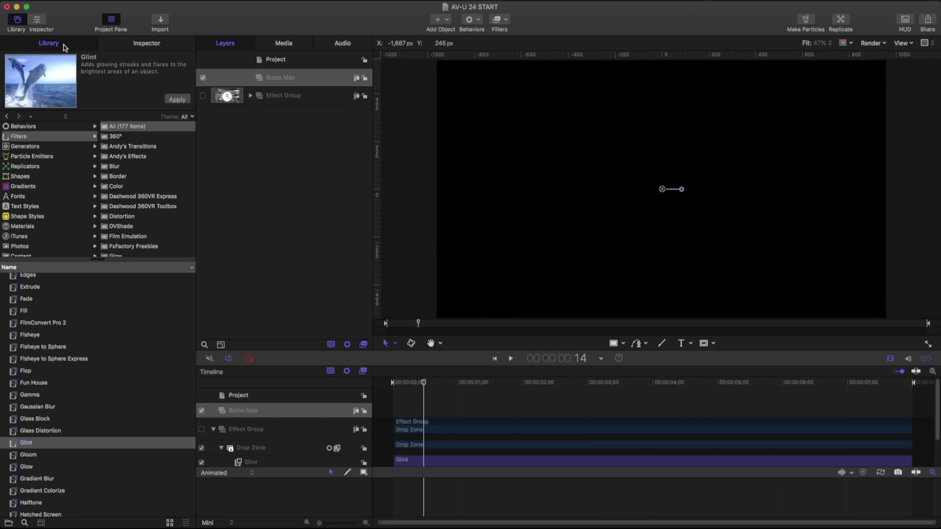
pyautogui.click(23, 147)
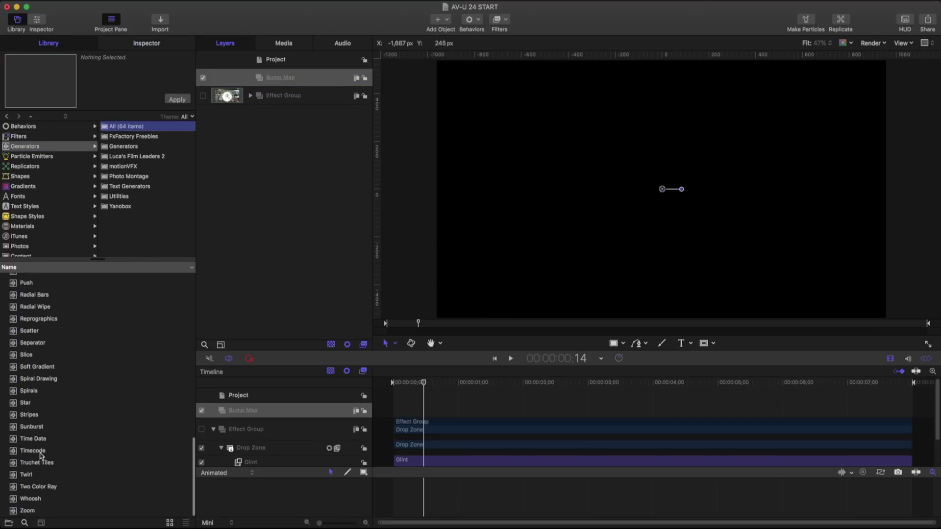
pyautogui.click(27, 417)
pyautogui.moveTo(13, 417); pyautogui.dragTo(279, 81)
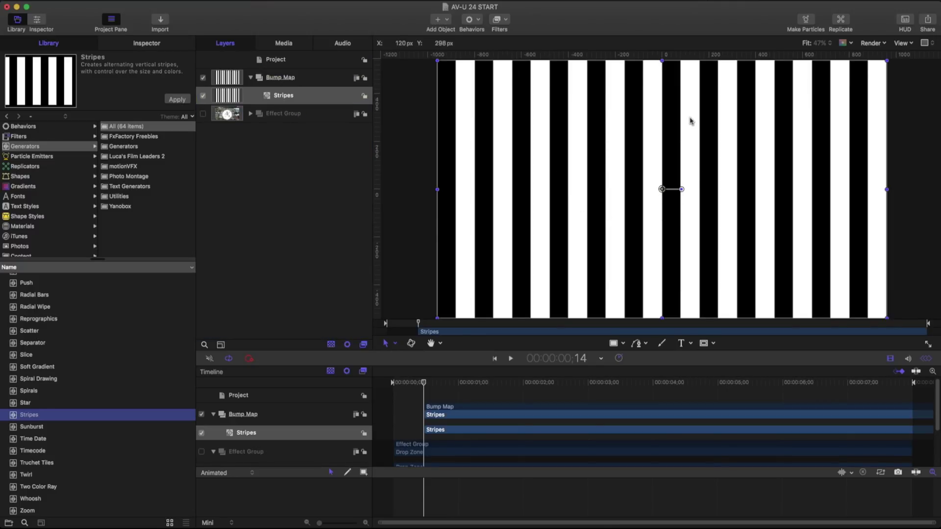
# Rotate the Stripes generator 90° and scale it to about 227% so the horizontal stripes span the whole frame.
pyautogui.click(146, 46)
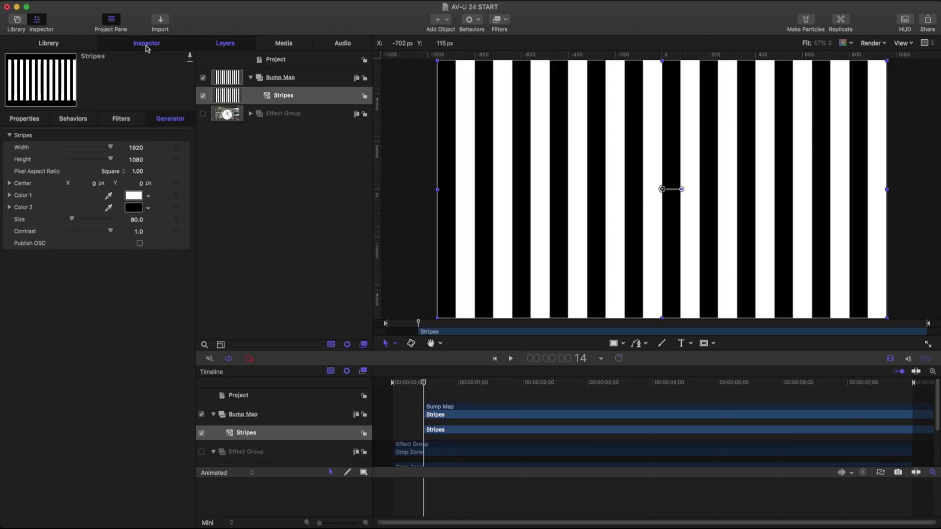
pyautogui.click(70, 45)
pyautogui.click(146, 43)
pyautogui.click(35, 119)
pyautogui.click(140, 159)
pyautogui.write('90')
pyautogui.press('Return')
pyautogui.moveTo(535, 190); pyautogui.dragTo(372, 189)
pyautogui.moveTo(788, 190); pyautogui.dragTo(939, 190)
# Extend the Stripes layer's in point back to the project's first frame.
pyautogui.click(425, 383)
pyautogui.moveTo(424, 383); pyautogui.dragTo(385, 386)
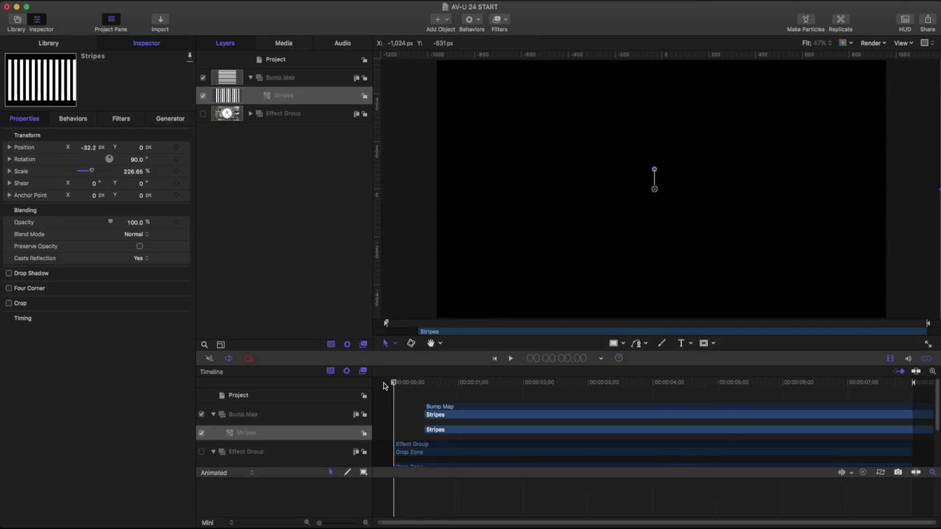
pyautogui.press('i')
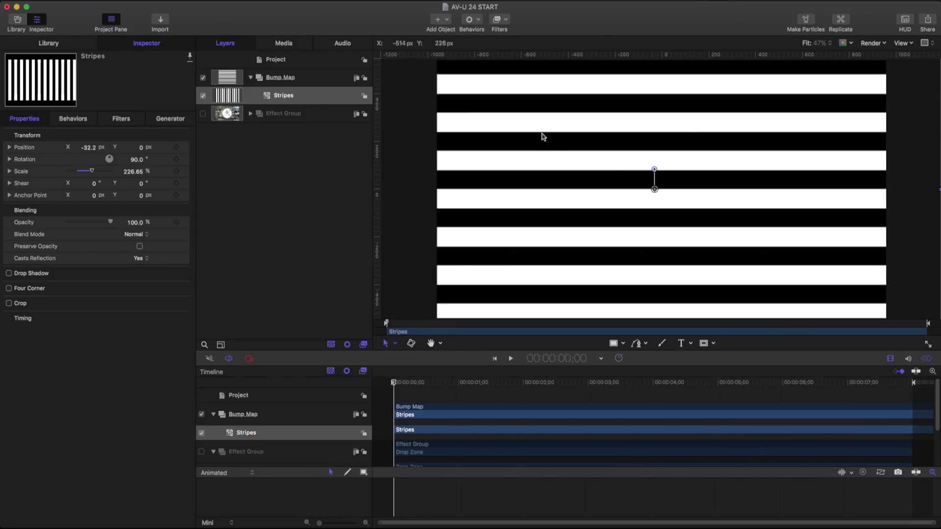
# Shift the Stripes generator's Center X to 0.48 and play the project briefly.
pyautogui.click(171, 120)
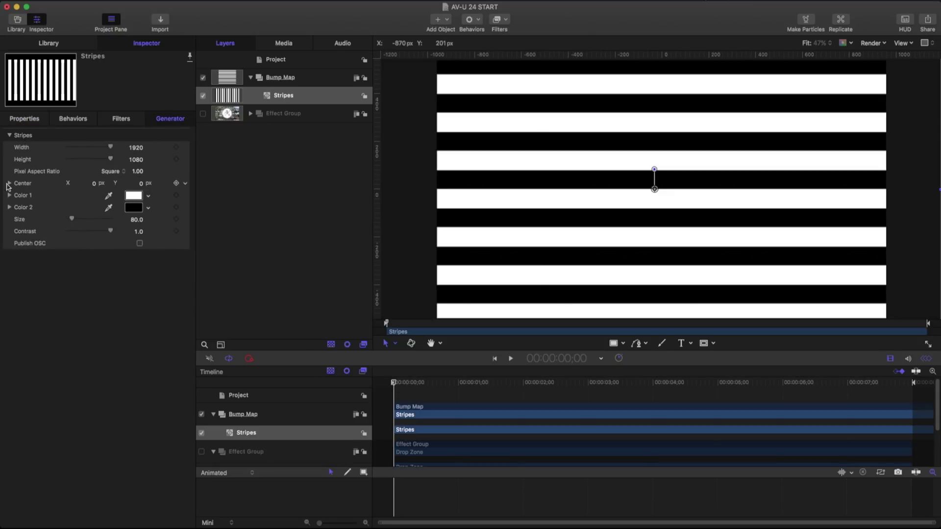
pyautogui.click(10, 184)
pyautogui.moveTo(91, 195)
pyautogui.mouseDown()
pyautogui.moveTo(80, 198)
pyautogui.moveTo(89, 197)
pyautogui.mouseUp()
pyautogui.press('space')
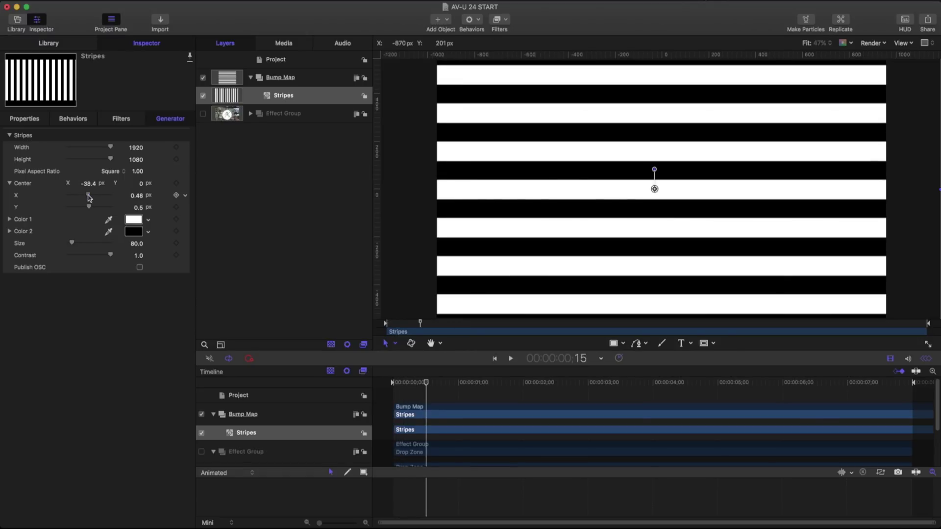
# Add a Wriggle parameter behavior to the Stripes generator's Center X and preview the motion.
pyautogui.click(186, 196)
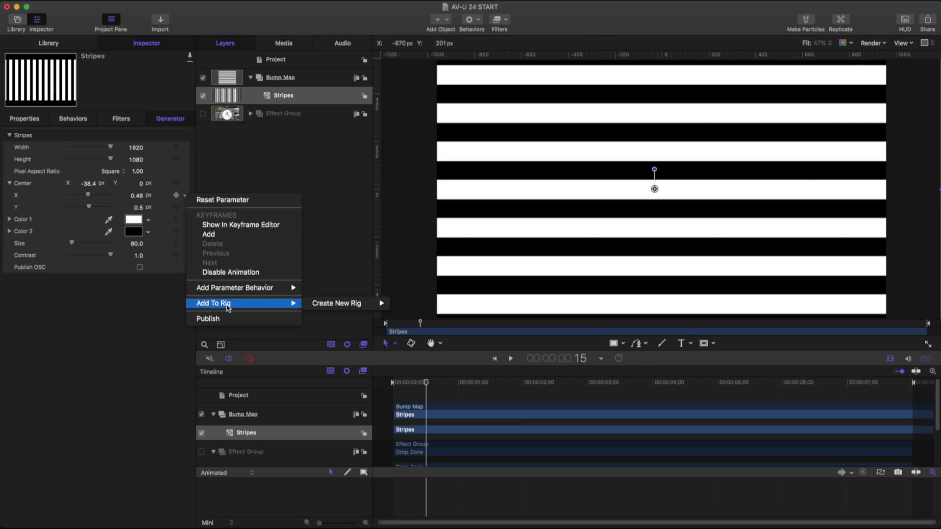
pyautogui.moveTo(245, 288)
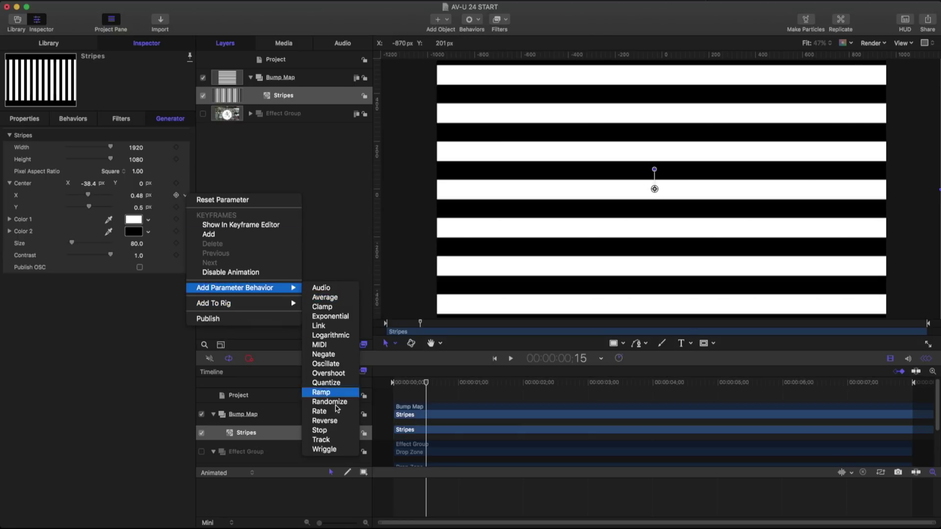
pyautogui.click(337, 450)
pyautogui.press('space')
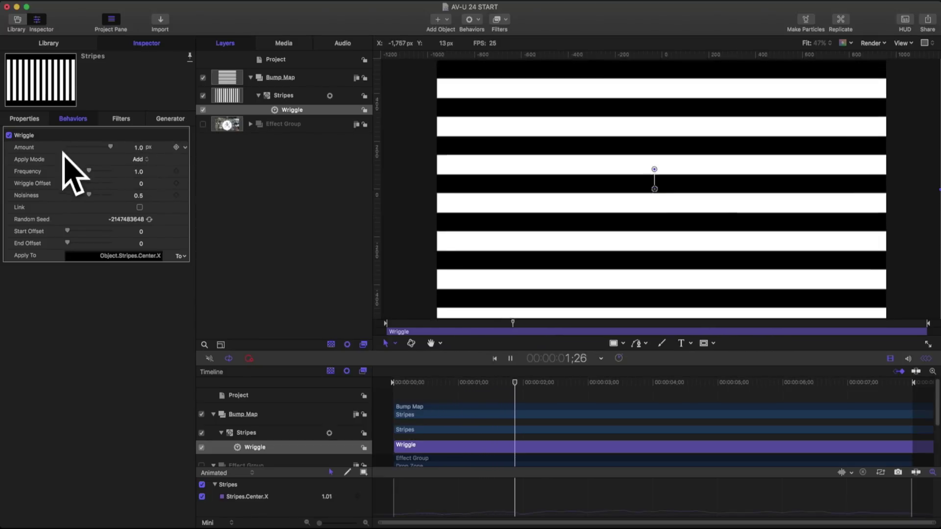
pyautogui.press('space')
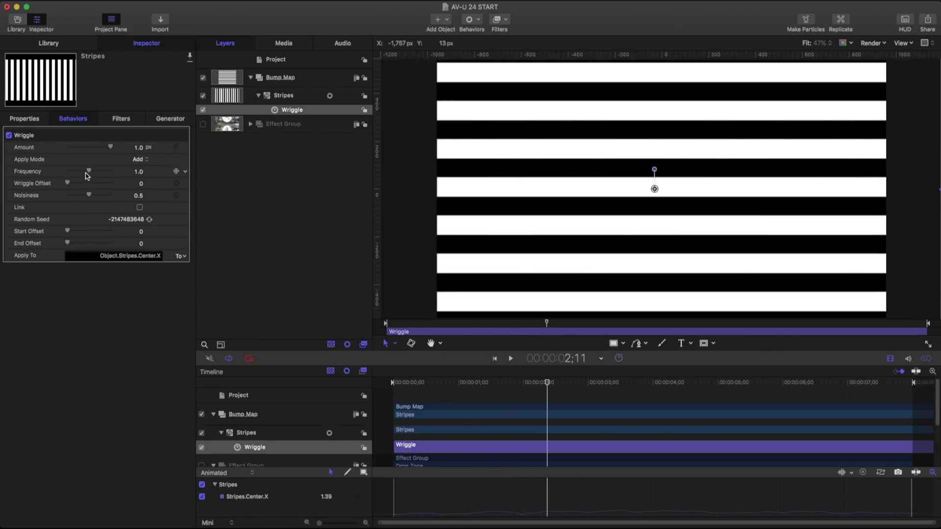
# Set the Stripes Wriggle behavior's frequency to 0.01 and its noisiness to 0.02.
pyautogui.moveTo(87, 171); pyautogui.dragTo(71, 172)
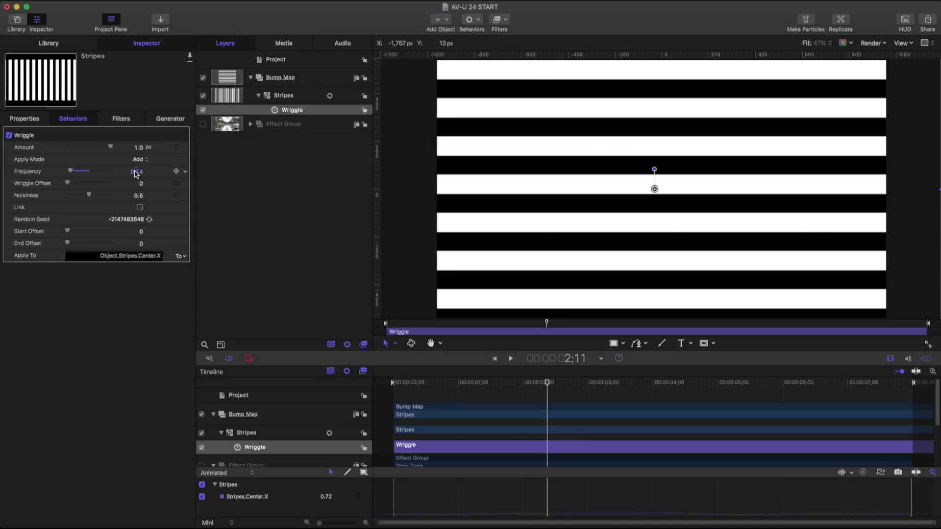
pyautogui.press('Return')
pyautogui.press('space')
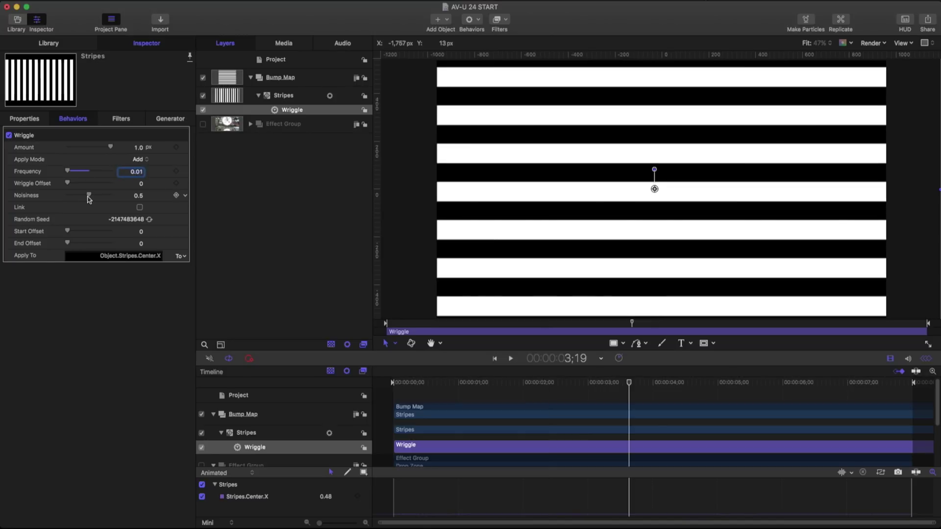
pyautogui.moveTo(87, 196); pyautogui.dragTo(74, 196)
pyautogui.click(137, 196)
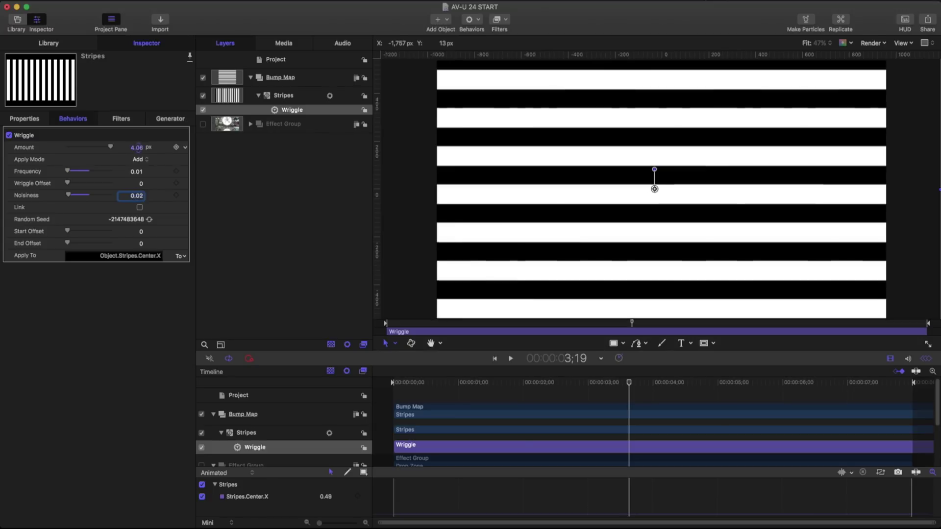
# Set the Stripes Wriggle amount to 100.6 px and play back the moving stripes.
pyautogui.click(136, 147)
pyautogui.write('100.6')
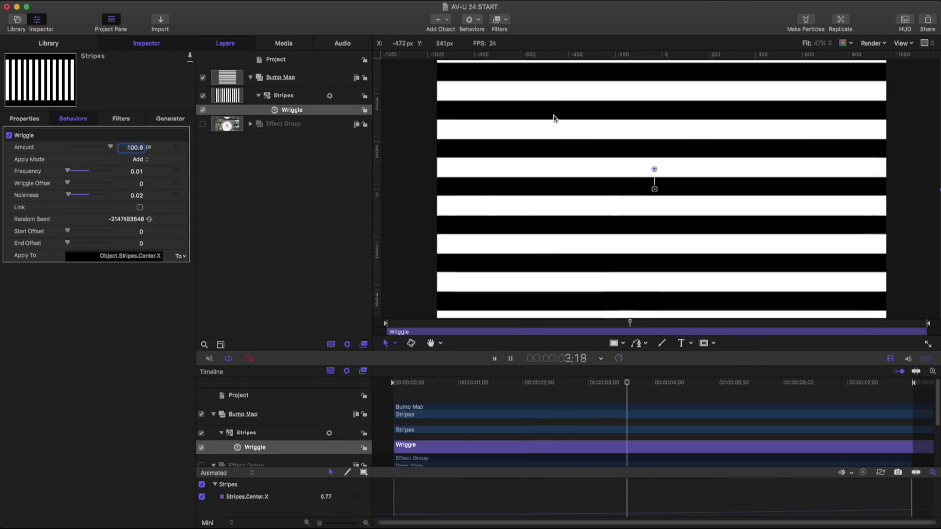
pyautogui.press('space')
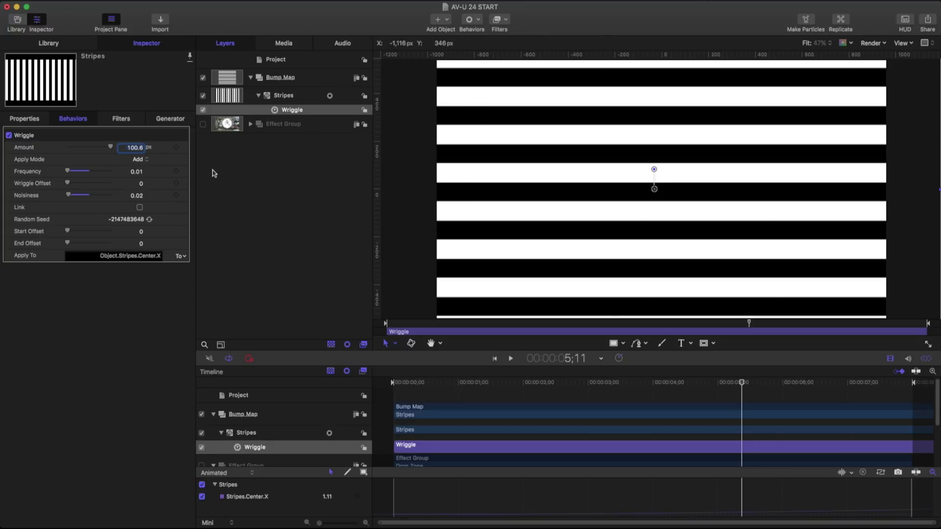
# Publish the Stripes Wriggle frequency and rename the published parameter SCANLINE FREQ in the project settings.
pyautogui.click(185, 174)
pyautogui.click(208, 294)
pyautogui.click(275, 60)
pyautogui.click(25, 376)
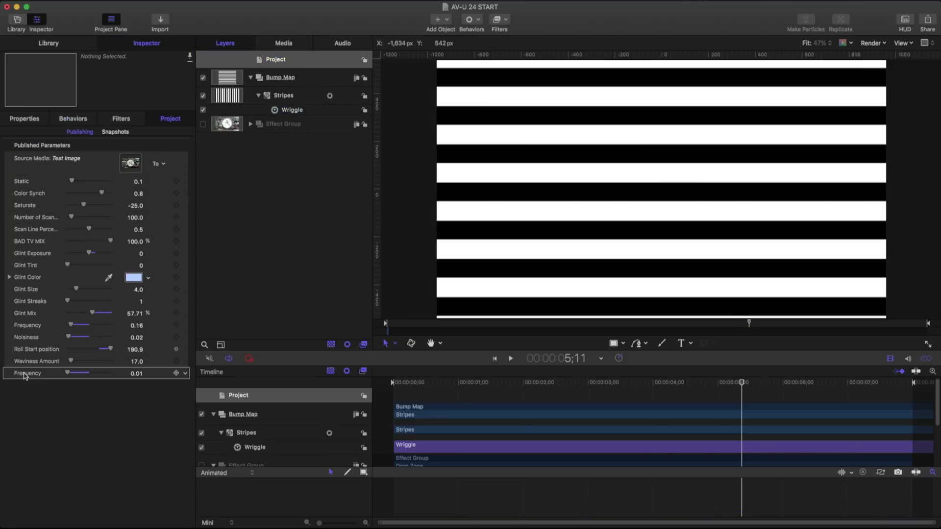
pyautogui.doubleClick(24, 375)
pyautogui.write('SCANL')
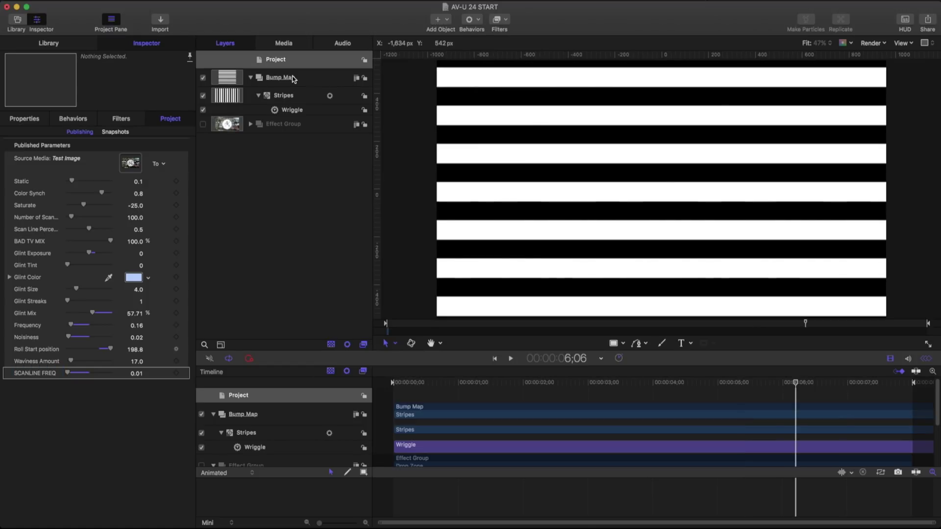
# Publish the Size parameter of the Stripes generator.
pyautogui.click(281, 77)
pyautogui.click(287, 96)
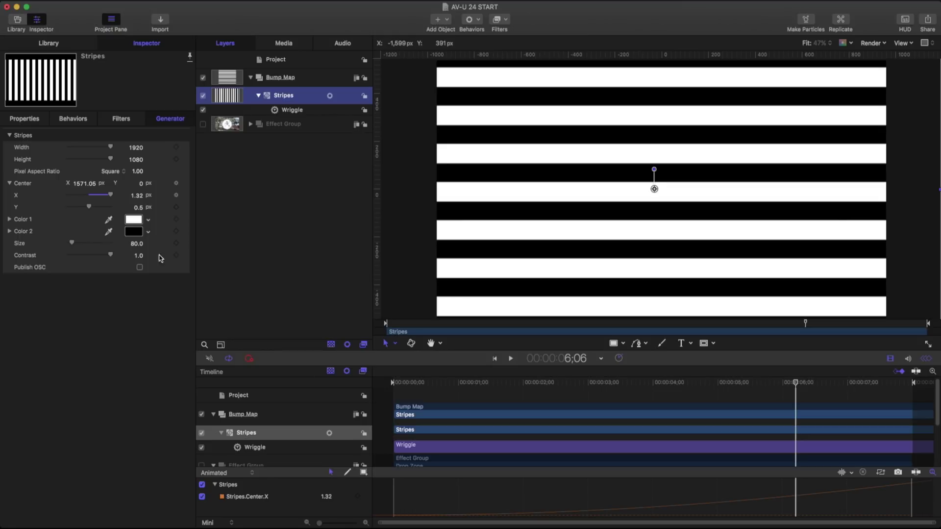
pyautogui.click(184, 244)
pyautogui.click(208, 367)
# Set the Stripes layer's blend mode to Add, show the Effect Group again and preview the overlay.
pyautogui.click(32, 119)
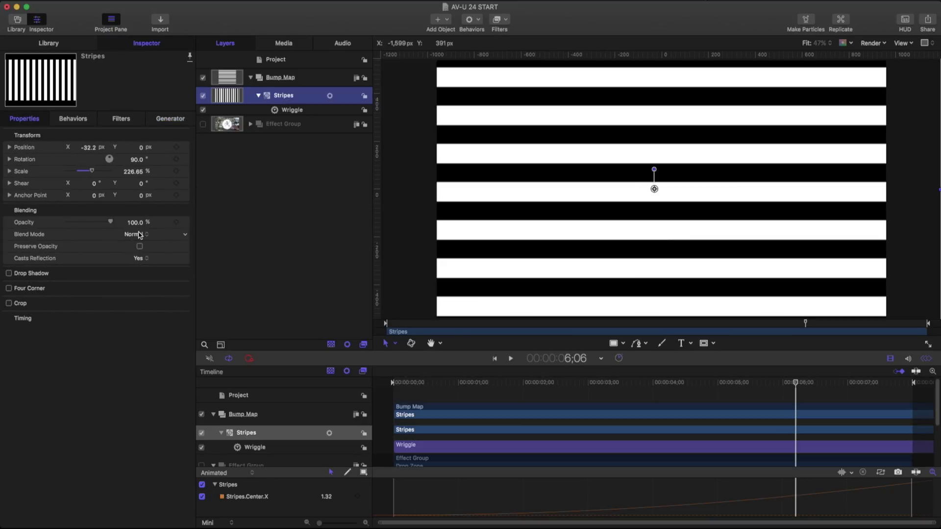
pyautogui.click(139, 235)
pyautogui.click(131, 300)
pyautogui.click(203, 125)
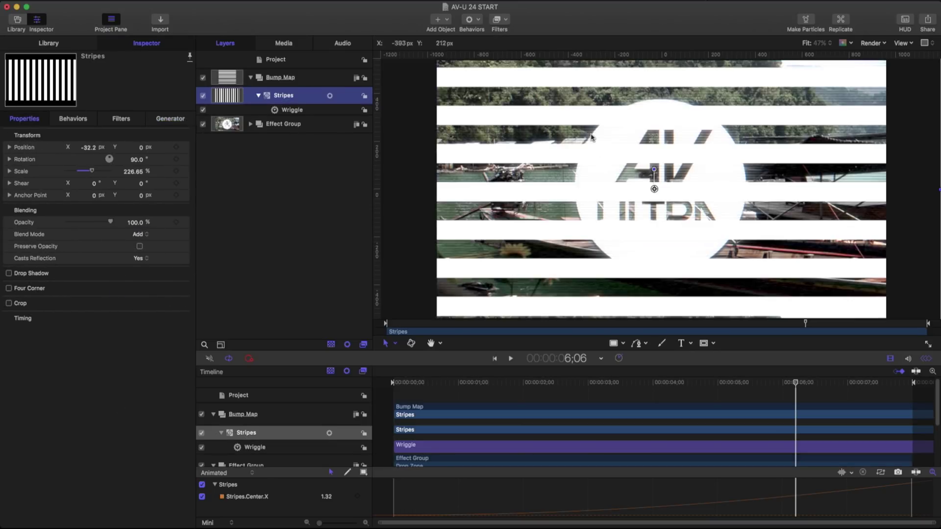
pyautogui.press('space')
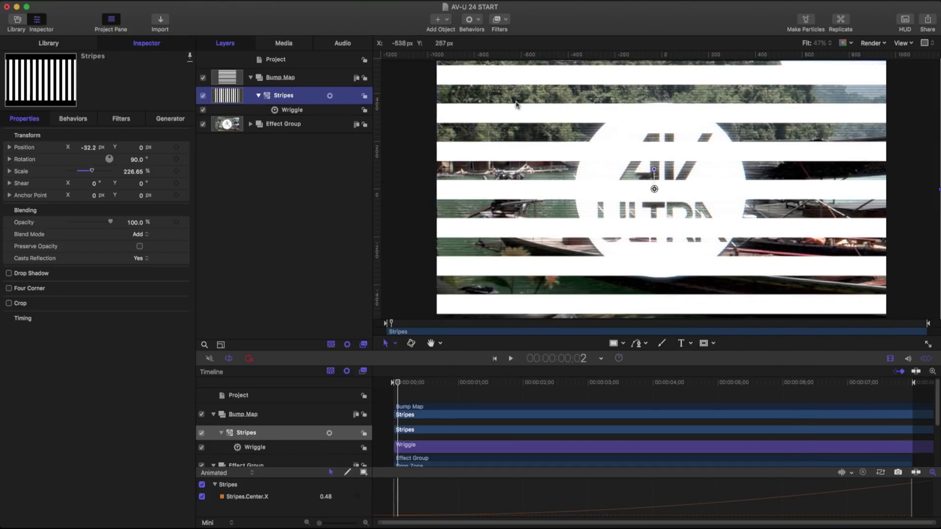
pyautogui.press('space')
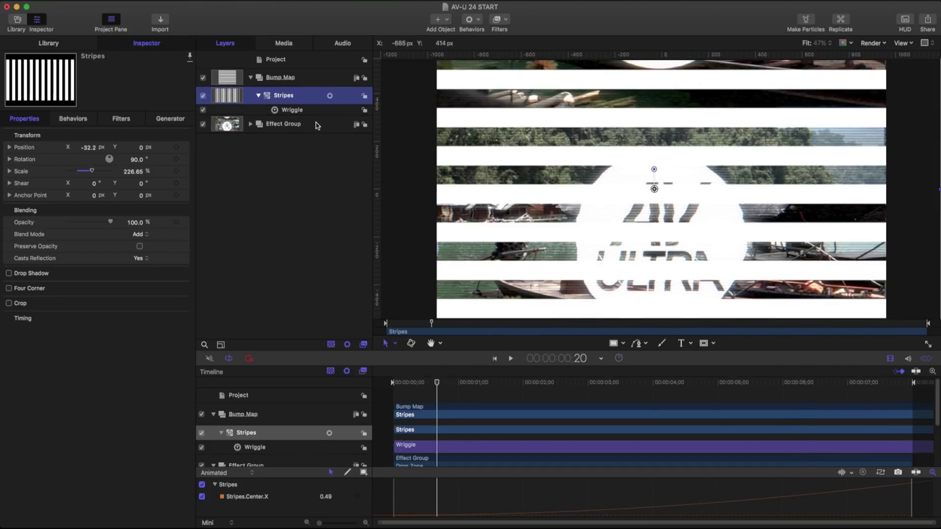
# Rename the published Size parameter SCANLINE SIZE and set it to 21.
pyautogui.click(281, 61)
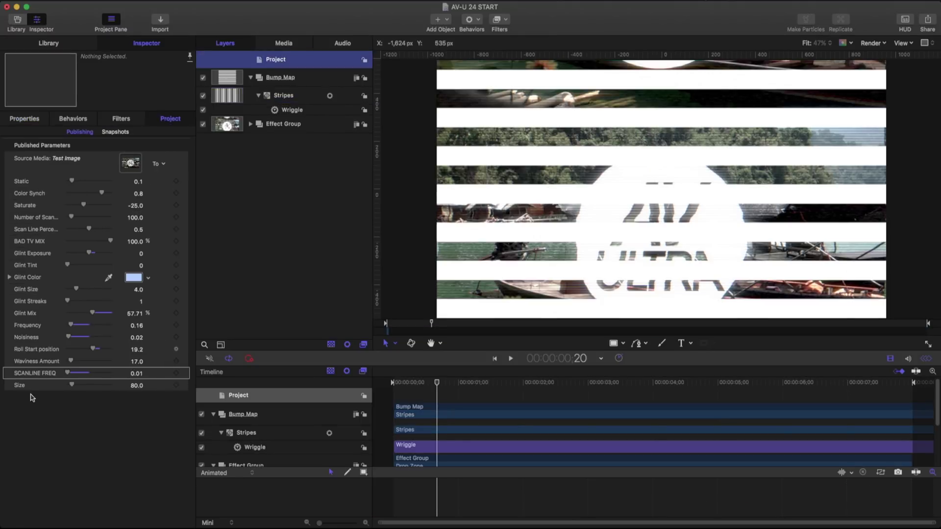
pyautogui.doubleClick(20, 386)
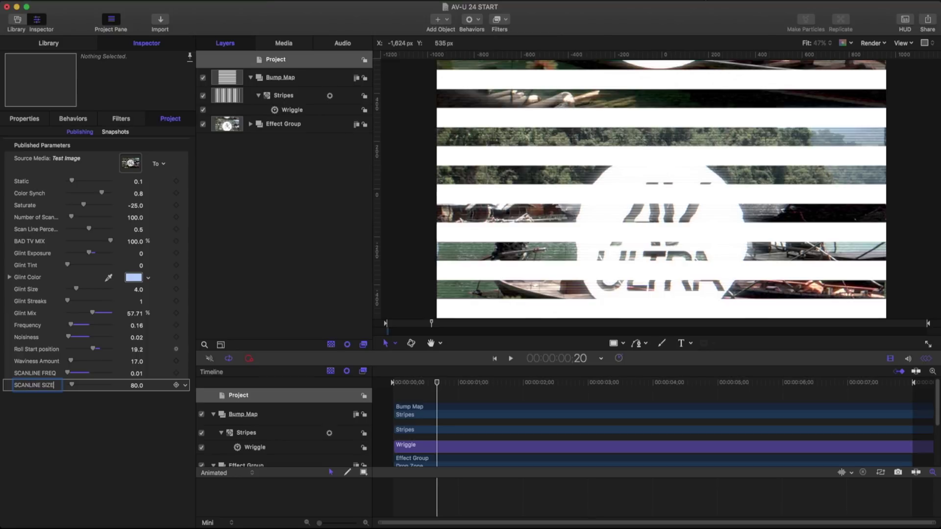
pyautogui.press('Return')
pyautogui.moveTo(74, 386); pyautogui.dragTo(70, 386)
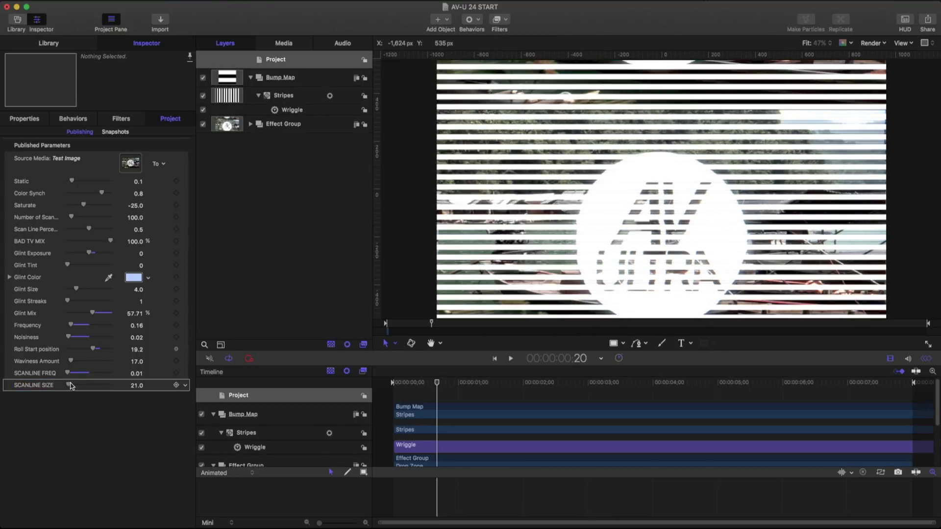
# Expand the Effect Group and apply the Bump Map filter from the library to its Drop Zone.
pyautogui.click(250, 125)
pyautogui.click(259, 142)
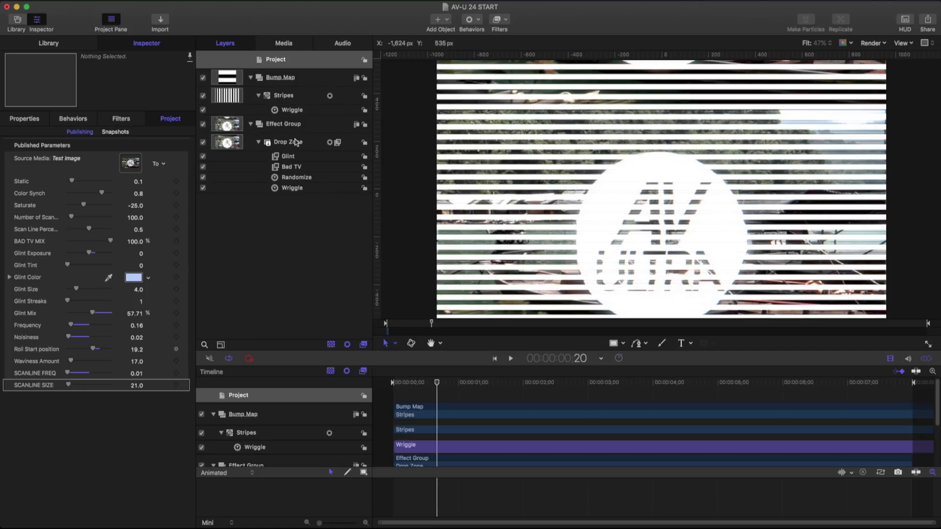
pyautogui.click(288, 142)
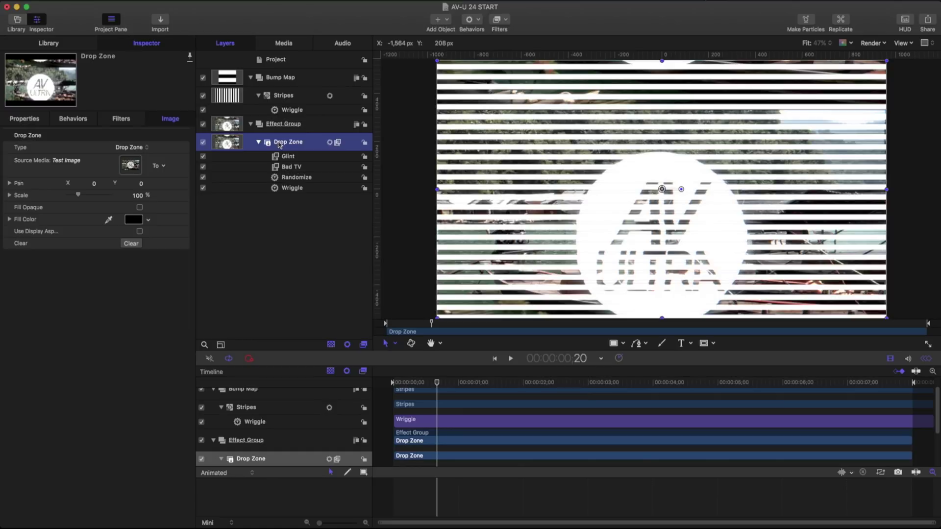
pyautogui.click(47, 43)
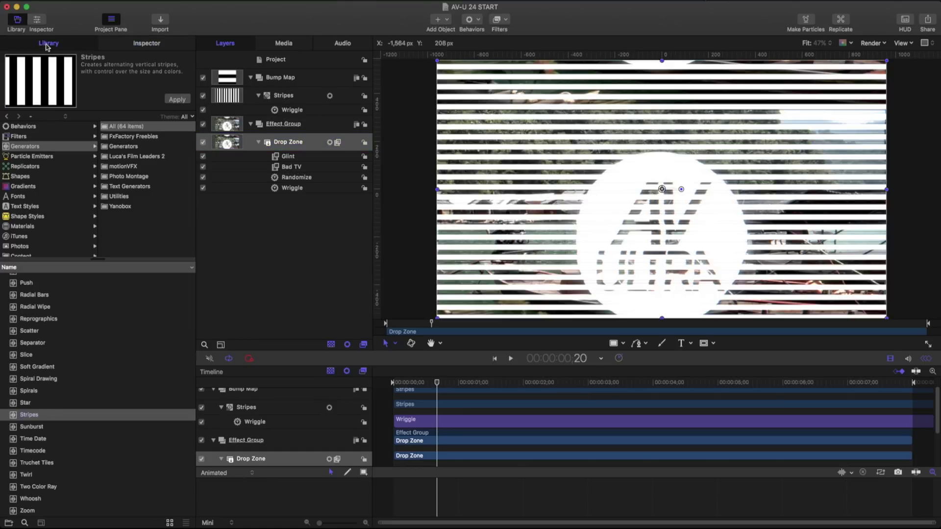
pyautogui.click(22, 137)
pyautogui.scroll(-5, 51, 333)
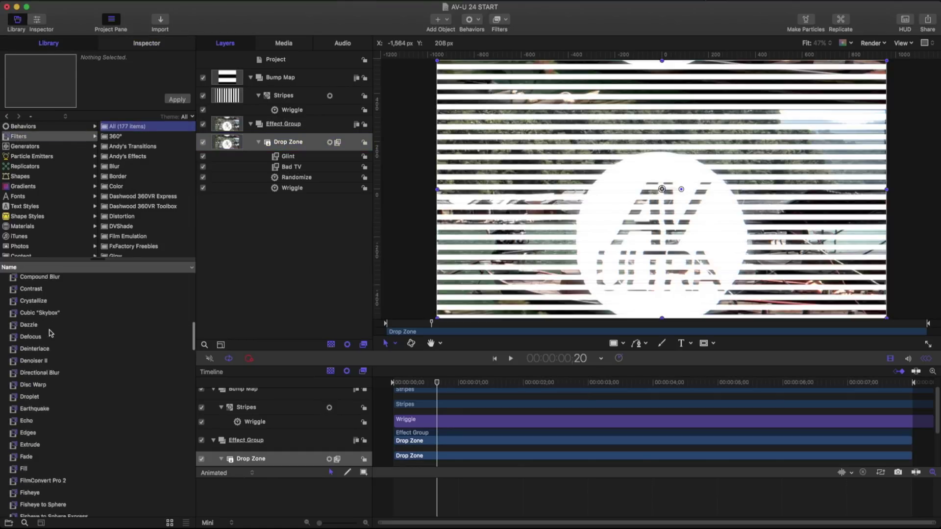
pyautogui.scroll(4, 51, 333)
pyautogui.click(32, 414)
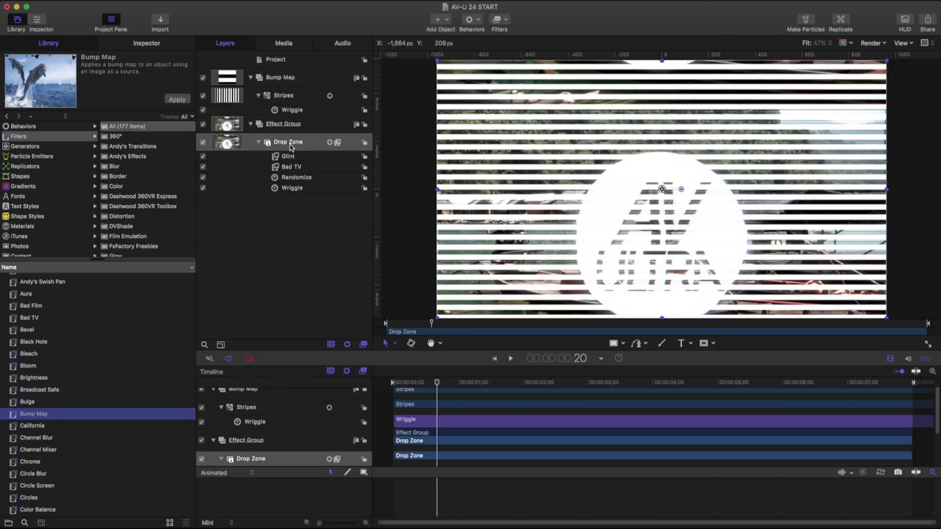
pyautogui.moveTo(42, 432); pyautogui.dragTo(273, 149)
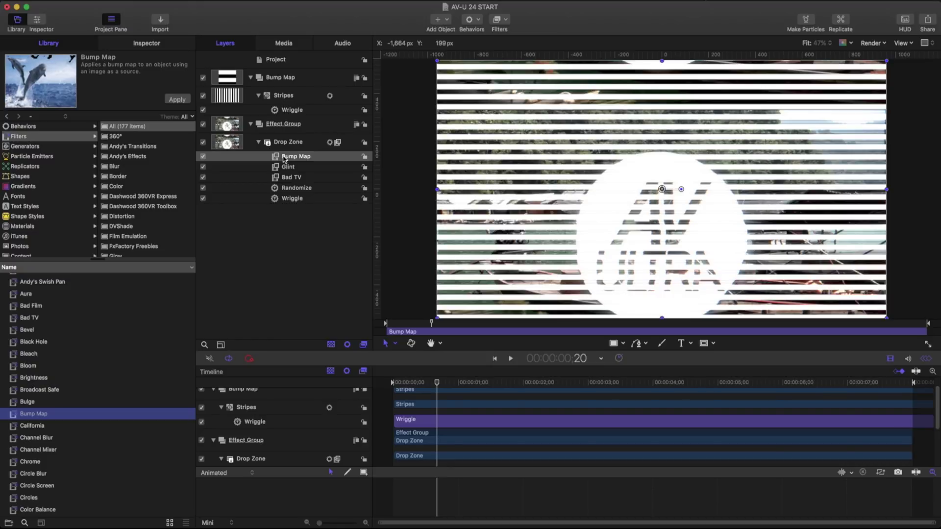
# Assign the Bump Map group as the filter's map image, hide that group and preview the distortion.
pyautogui.click(166, 44)
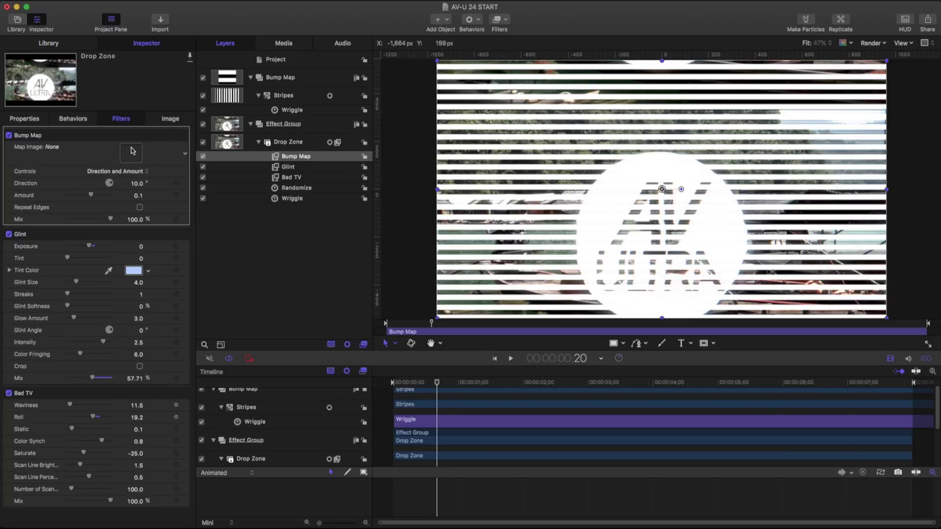
pyautogui.moveTo(280, 78); pyautogui.dragTo(136, 158)
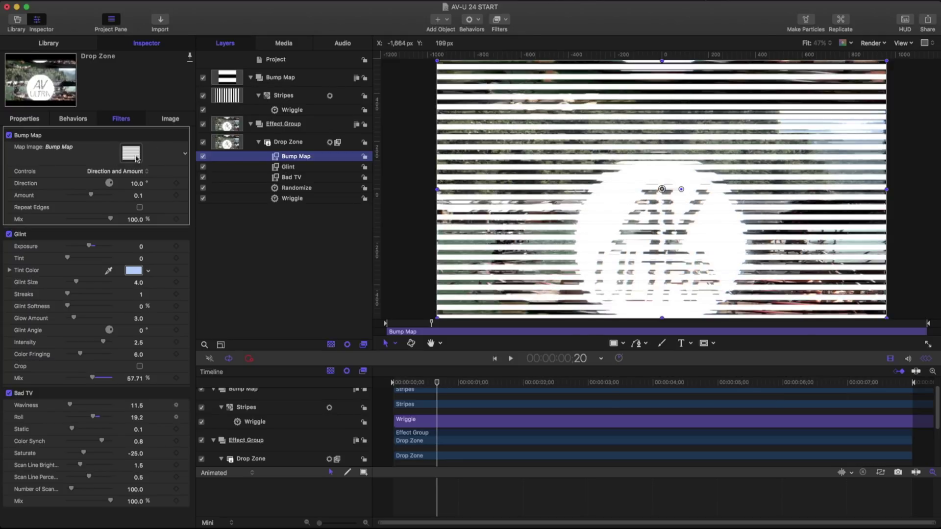
pyautogui.click(203, 79)
pyautogui.press('space')
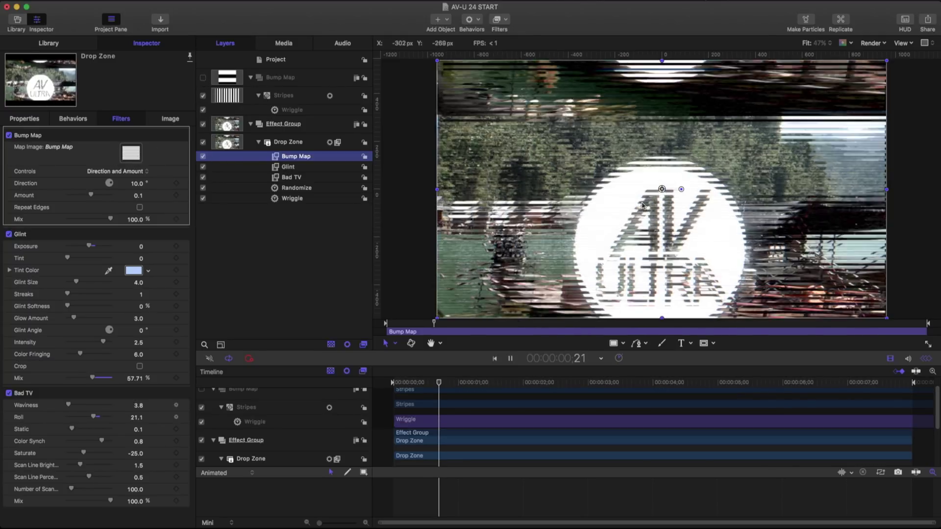
pyautogui.press('space')
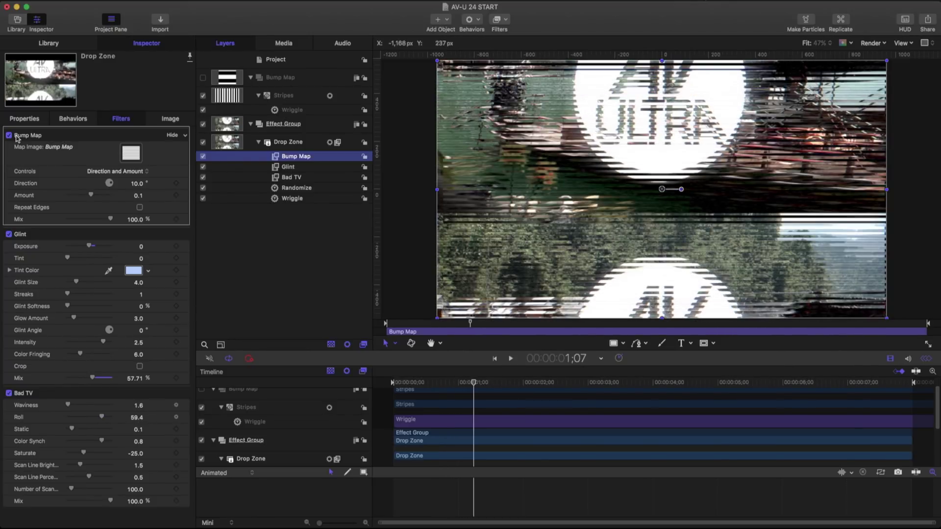
# Compare the picture with the Bump Map filter off and on, and play it back.
pyautogui.click(9, 135)
pyautogui.click(9, 135)
pyautogui.press('space')
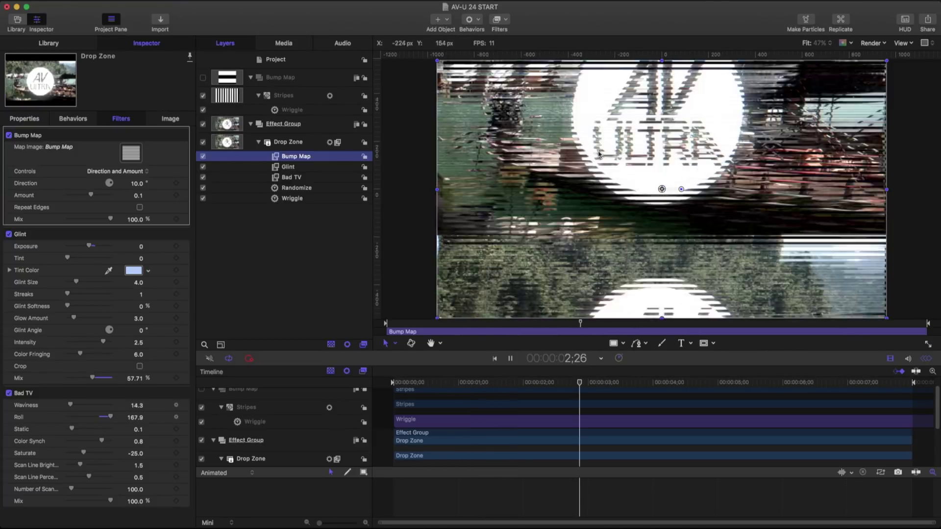
pyautogui.press('space')
# Set the Bump Map filter's direction to 0° and its amount to 0.02, and play back the effect.
pyautogui.moveTo(91, 195); pyautogui.dragTo(88, 196)
pyautogui.press('space')
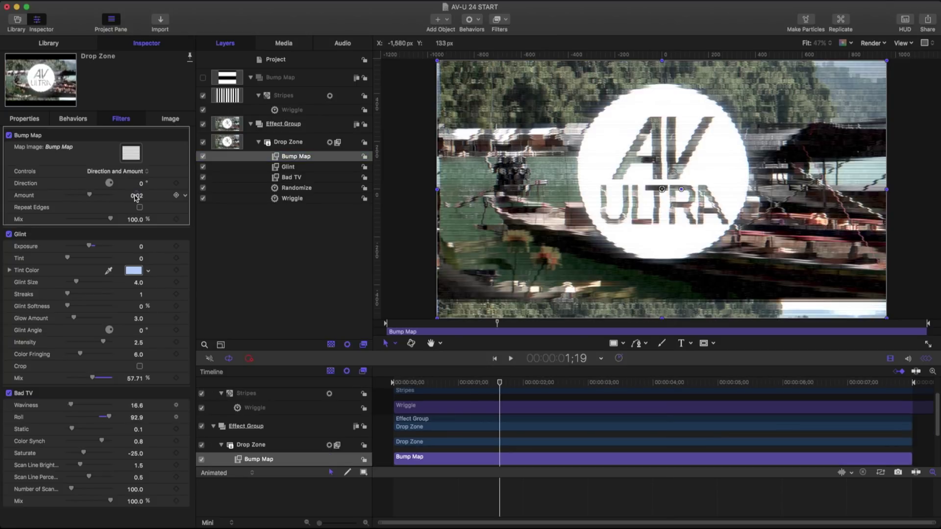
pyautogui.press('space')
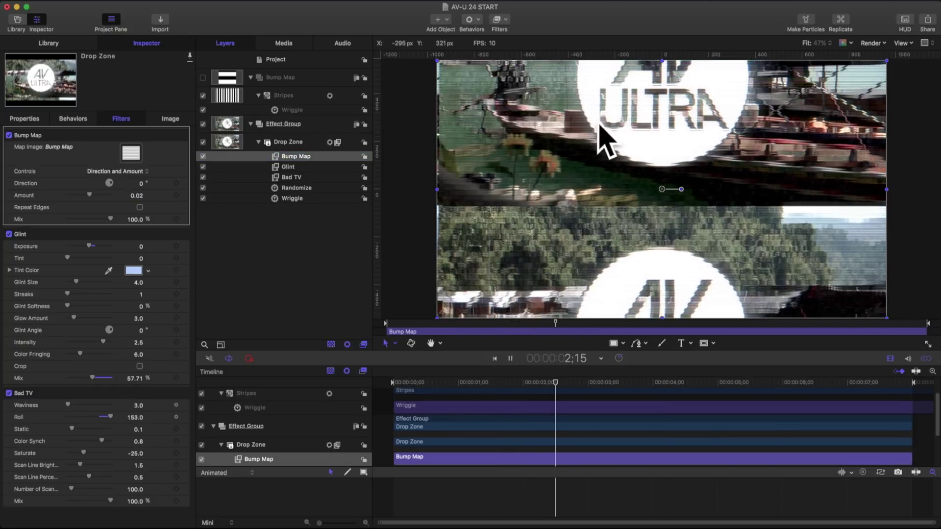
pyautogui.press('space')
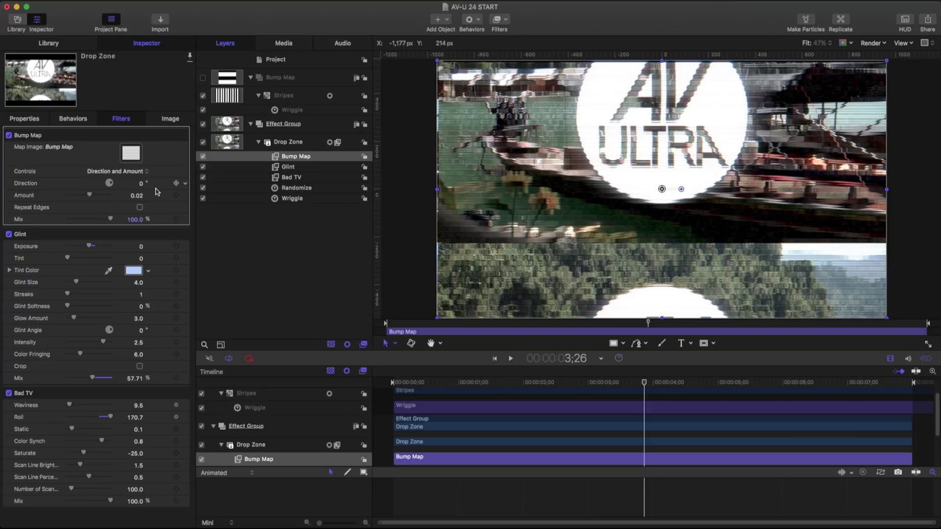
# Publish the Bump Map filter's Amount and Mix parameters.
pyautogui.click(186, 198)
pyautogui.click(184, 223)
pyautogui.click(185, 221)
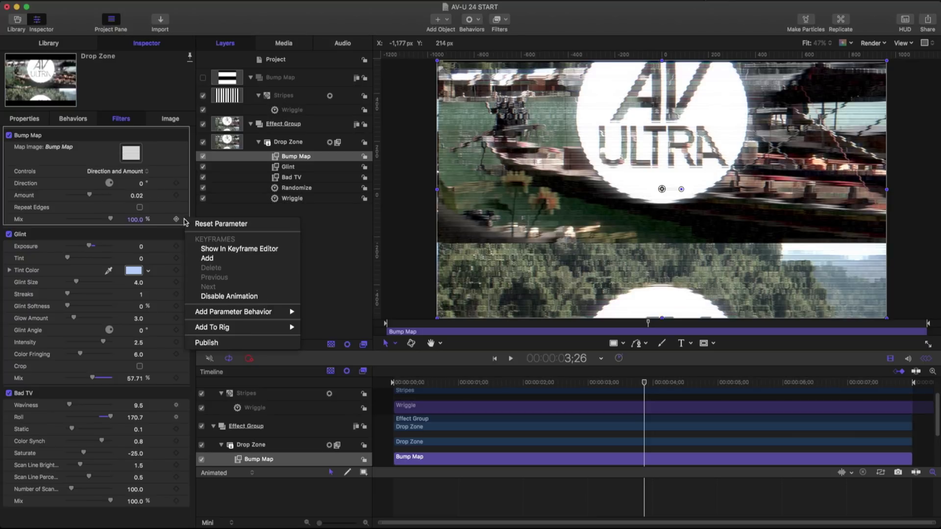
pyautogui.click(203, 343)
# Rename the project's newly published Amount and Mix parameters to Scanline Amount and ScanLine Mix.
pyautogui.click(201, 67)
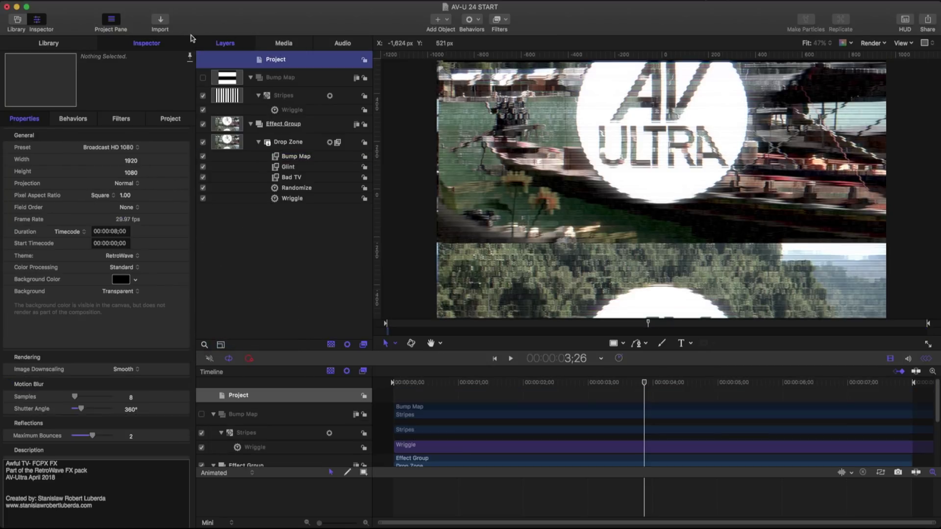
pyautogui.click(170, 118)
pyautogui.doubleClick(24, 397)
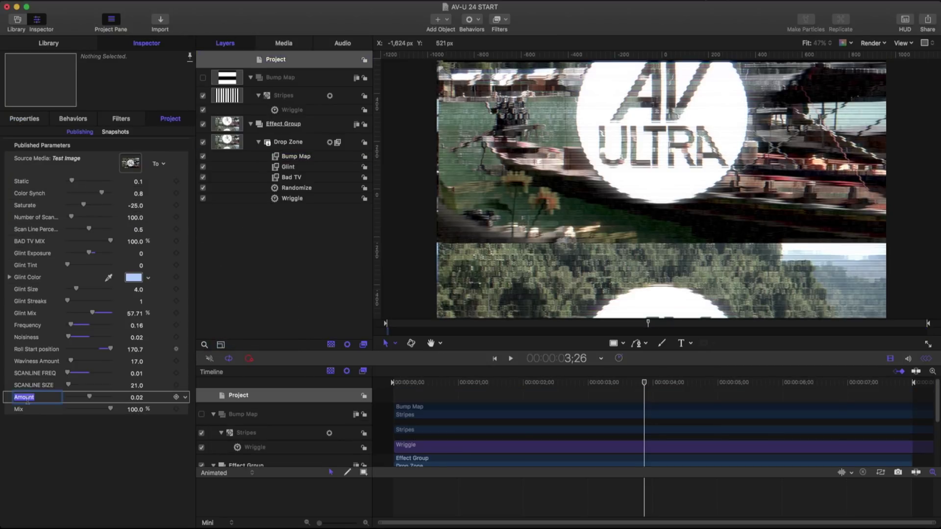
pyautogui.write('Scanline Amount')
pyautogui.press('Tab')
pyautogui.write('ScanLine Mix')
pyautogui.press('Return')
# Set the published Scanline Amount to -0.02 and play back the effect.
pyautogui.moveTo(89, 398); pyautogui.dragTo(88, 398)
pyautogui.press('space')
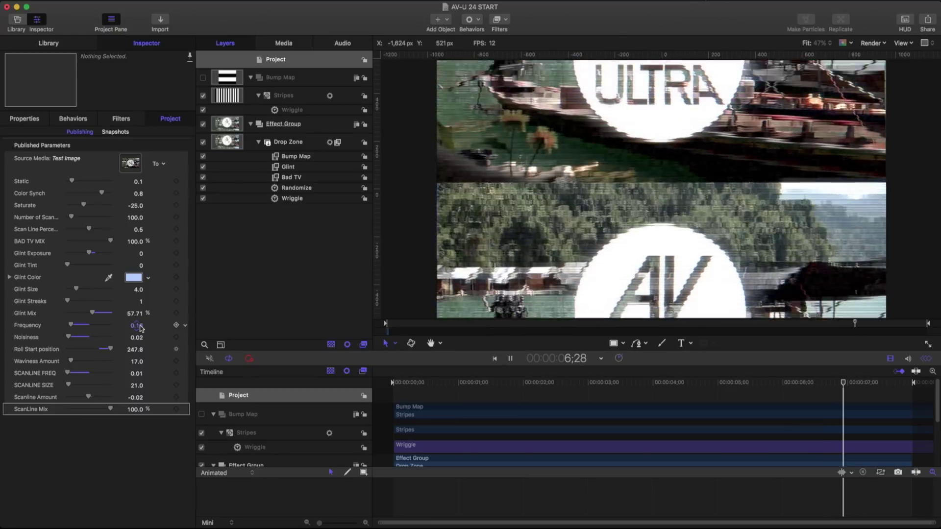
pyautogui.press('space')
# Collapse the Bump Map and Effect Group layers and create a new group named AWFUL TV.
pyautogui.click(282, 82)
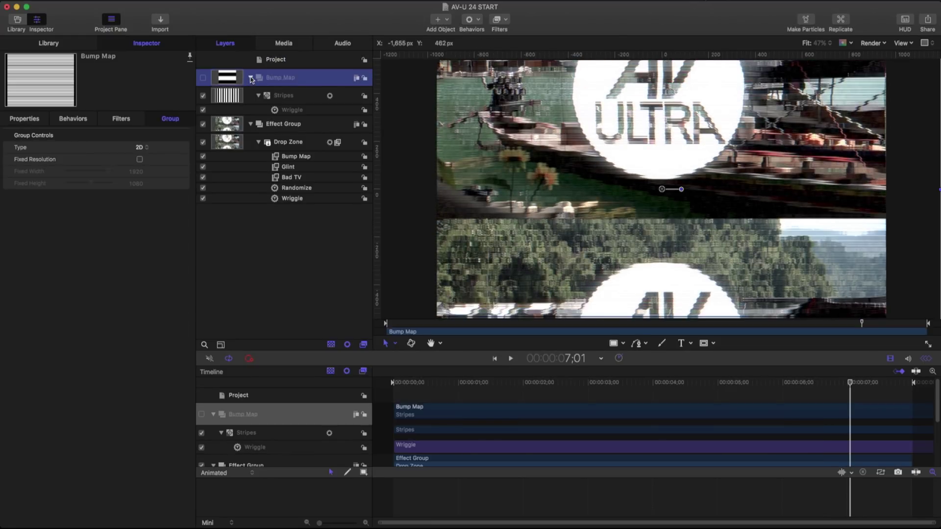
pyautogui.click(250, 78)
pyautogui.click(250, 96)
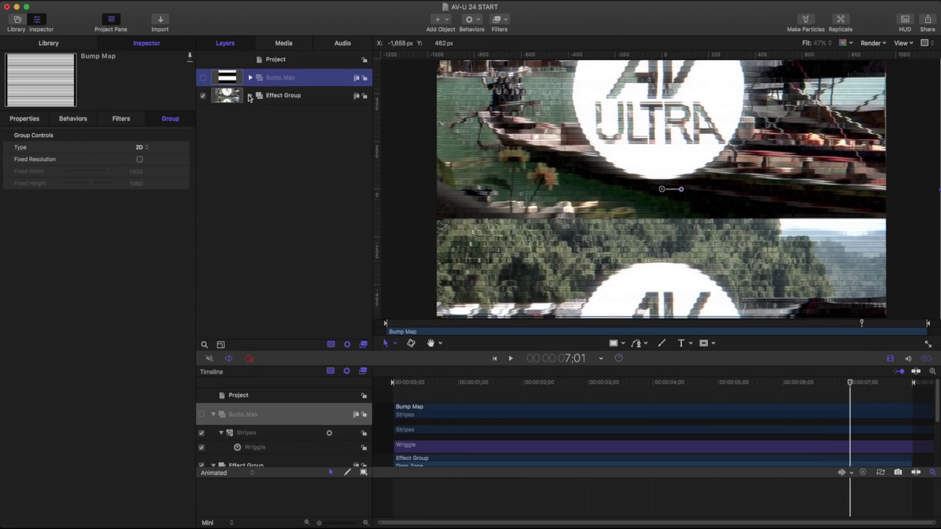
pyautogui.rightClick(261, 144)
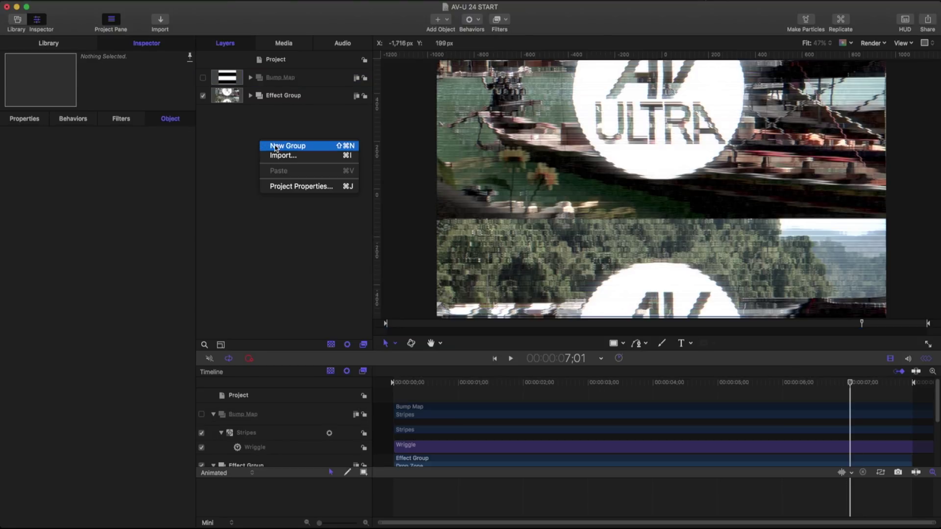
pyautogui.click(276, 147)
pyautogui.write('AWFU')
pyautogui.press('Return')
# Move the Bump Map group and the Effect Group together into the AWFUL TV group.
pyautogui.click(296, 116)
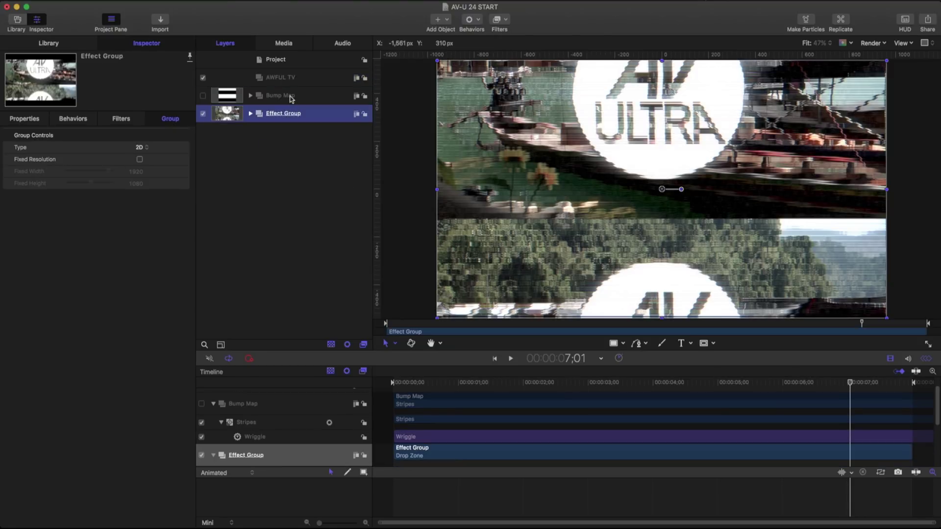
pyautogui.keyDown('shift'); pyautogui.click(273, 96); pyautogui.keyUp('shift')
pyautogui.moveTo(273, 96); pyautogui.dragTo(281, 80)
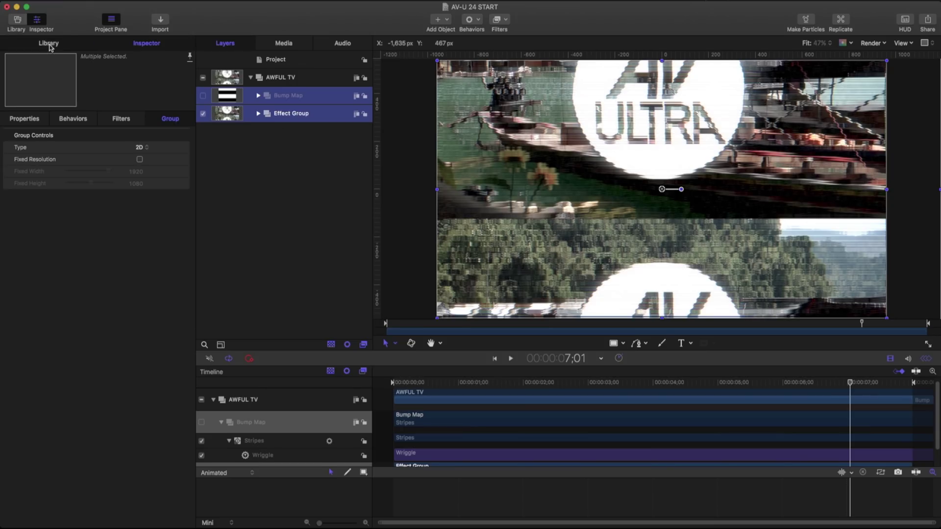
# Apply the Fisheye filter from the library to the AWFUL TV group and play it back.
pyautogui.click(49, 43)
pyautogui.scroll(-10, 40, 409)
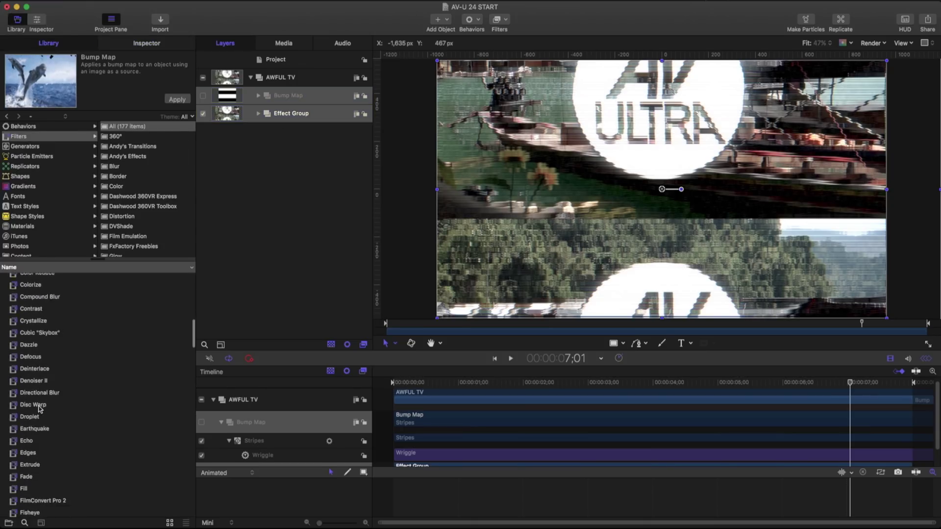
pyautogui.scroll(-3, 31, 398)
pyautogui.moveTo(30, 388); pyautogui.dragTo(279, 78)
pyautogui.press('space')
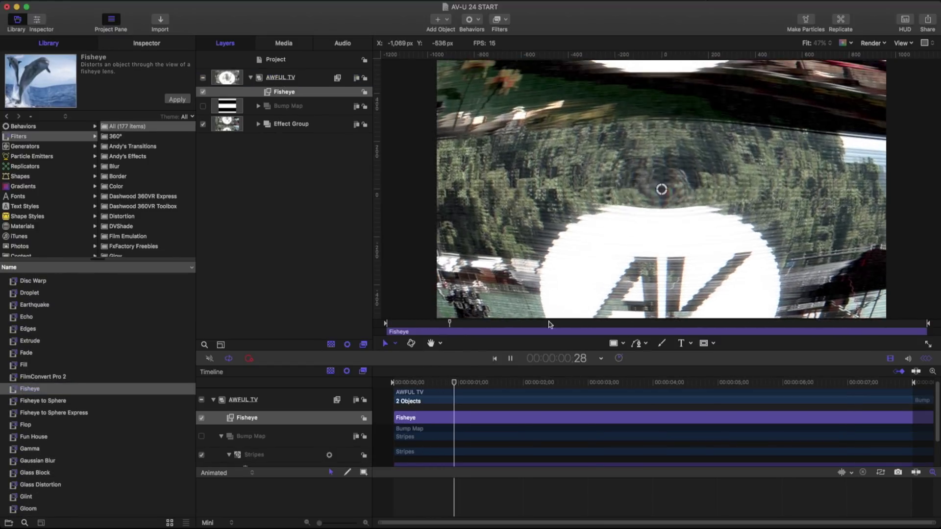
pyautogui.press('space')
# Set the Fisheye filter's amount to 3.0 and its radius to 0.85.
pyautogui.click(162, 45)
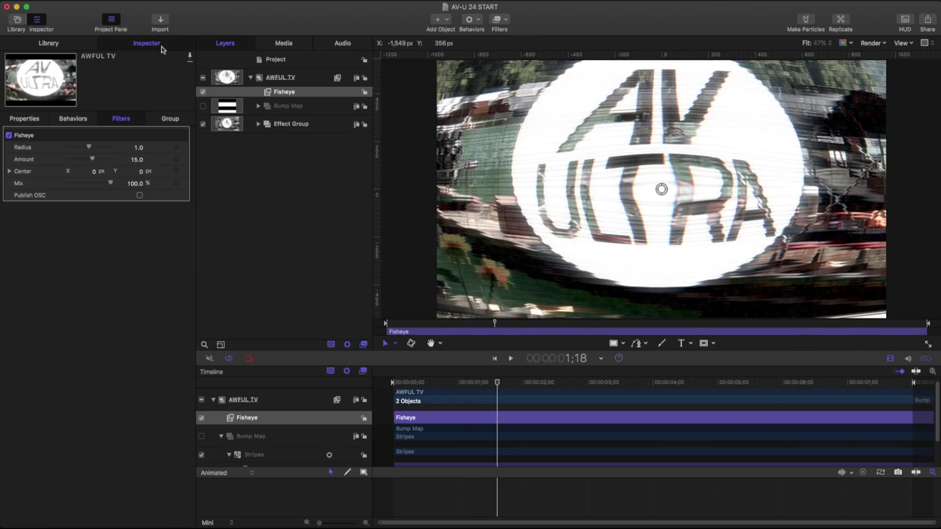
pyautogui.moveTo(77, 147)
pyautogui.mouseDown()
pyautogui.moveTo(96, 159)
pyautogui.moveTo(85, 147)
pyautogui.mouseUp()
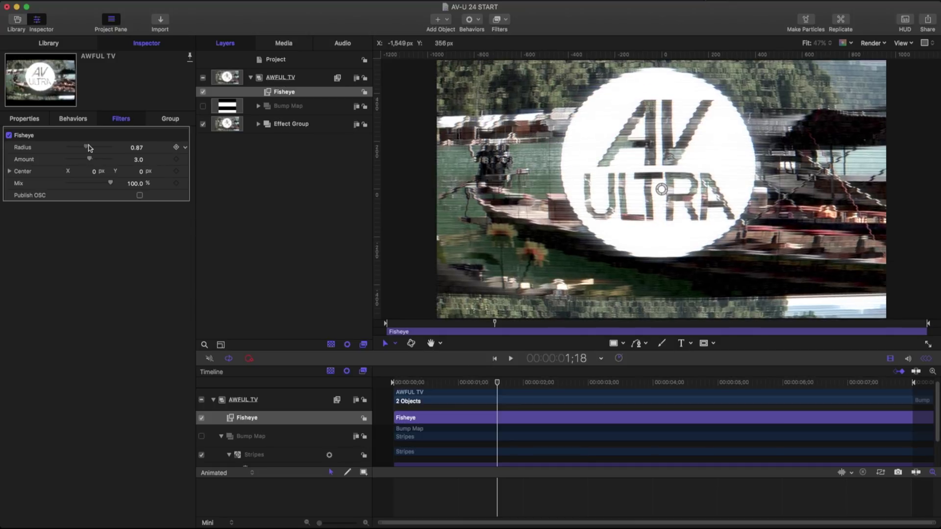
pyautogui.click(137, 147)
pyautogui.write('0.85')
pyautogui.press('Return')
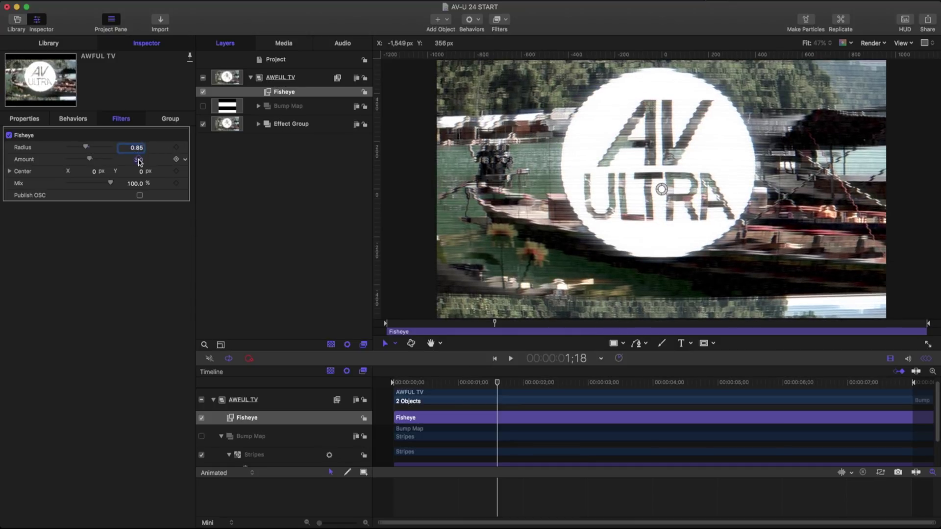
# Publish the Fisheye filter's Radius and Amount, and show the project's published parameters.
pyautogui.click(187, 149)
pyautogui.click(200, 272)
pyautogui.click(274, 61)
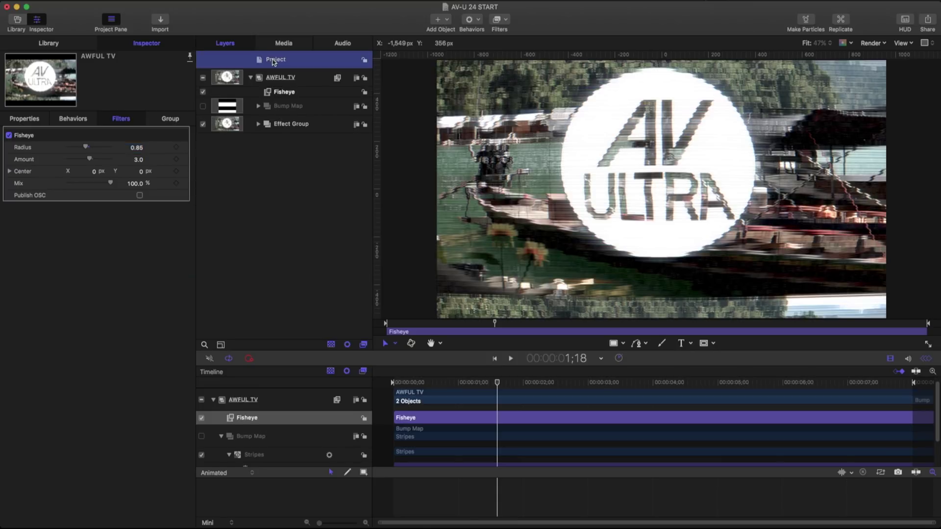
# Rename the two new published parameters to Fisheye Radius and Fisheye Amount.
pyautogui.doubleClick(22, 422)
pyautogui.press('Left')
pyautogui.write('Fisheye')
pyautogui.press('Return')
pyautogui.doubleClick(24, 434)
pyautogui.press('Left')
pyautogui.write('Fisheye')
pyautogui.press('Return')
# Set Fisheye Radius to 0.21, Fisheye Amount to 5.0, Static to 1.0 and Color Synch to 0, and play back the effect.
pyautogui.moveTo(85, 420)
pyautogui.mouseDown()
pyautogui.moveTo(69, 422)
pyautogui.moveTo(92, 434)
pyautogui.moveTo(71, 421)
pyautogui.mouseUp()
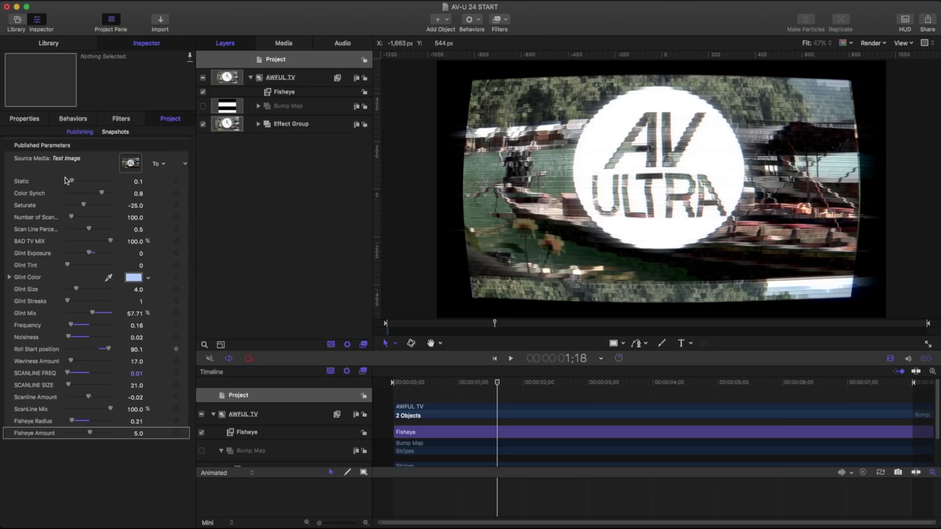
pyautogui.moveTo(71, 180)
pyautogui.mouseDown()
pyautogui.moveTo(120, 182)
pyautogui.moveTo(67, 193)
pyautogui.mouseUp()
pyautogui.press('space')
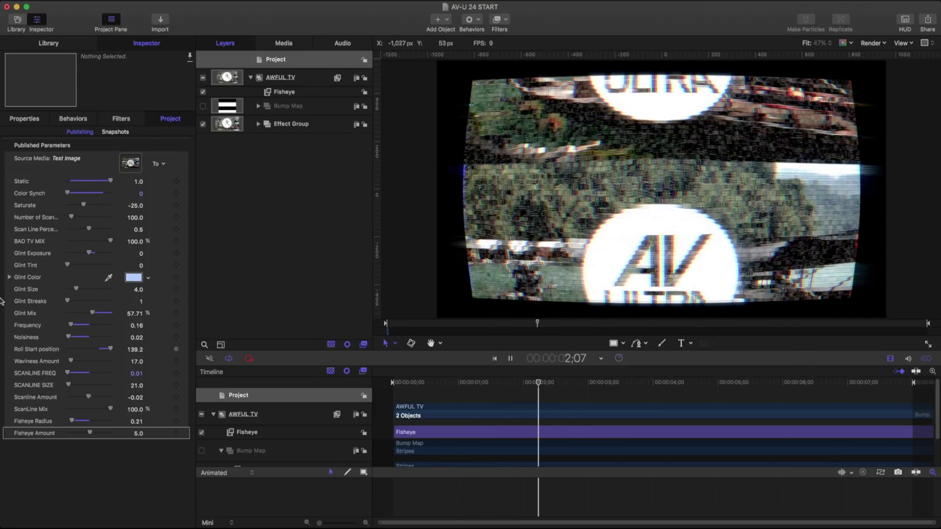
pyautogui.press('space')
# Set Fisheye Radius to 0.92, Glint Exposure to 2.0, Glint Color to red and Glint Size to 6.0.
pyautogui.moveTo(72, 421); pyautogui.dragTo(87, 422)
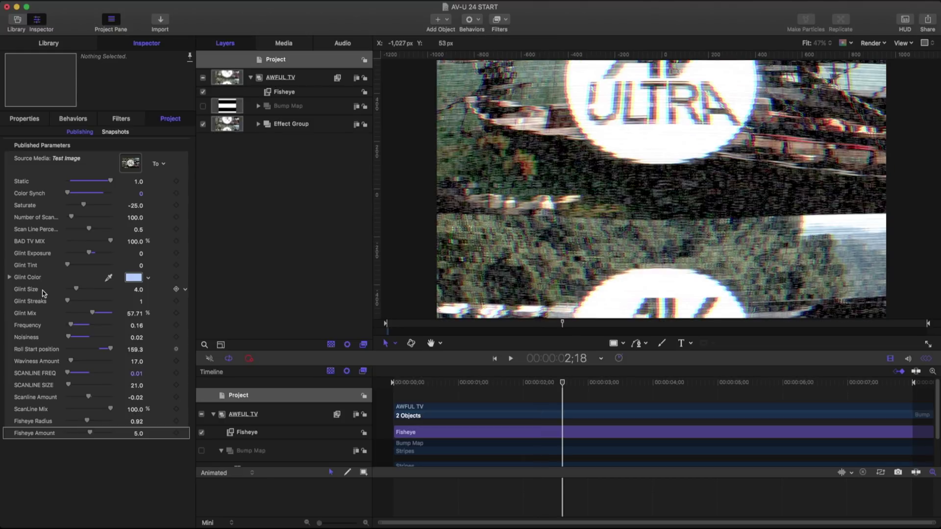
pyautogui.moveTo(90, 253); pyautogui.dragTo(95, 254)
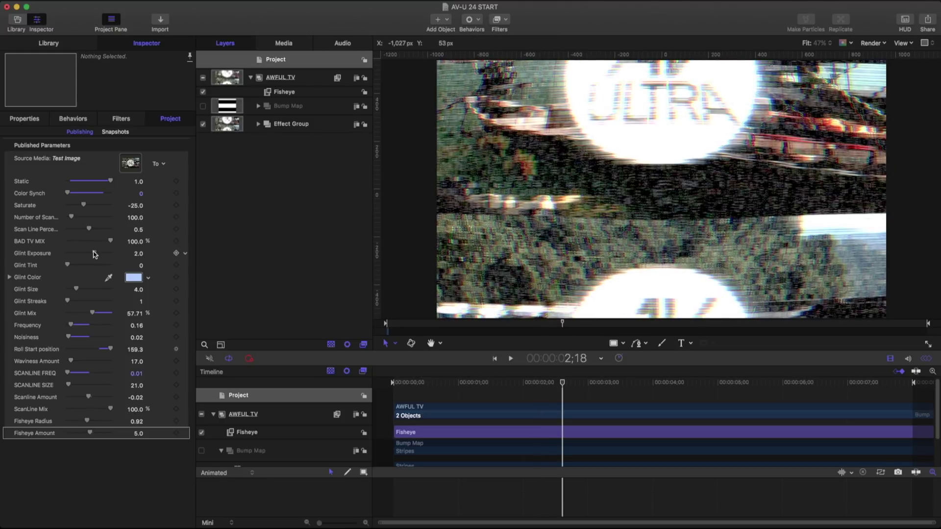
pyautogui.click(134, 277)
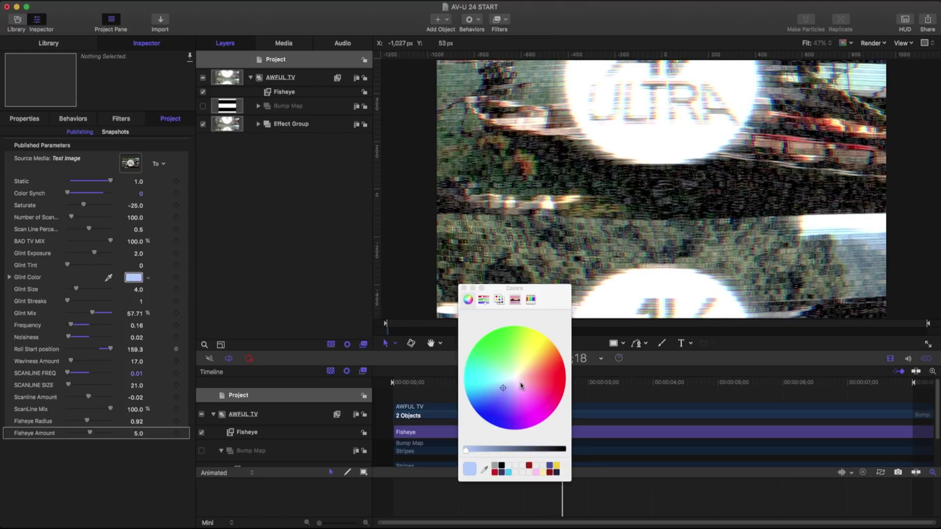
pyautogui.click(550, 380)
pyautogui.click(464, 288)
pyautogui.moveTo(76, 289); pyautogui.dragTo(83, 290)
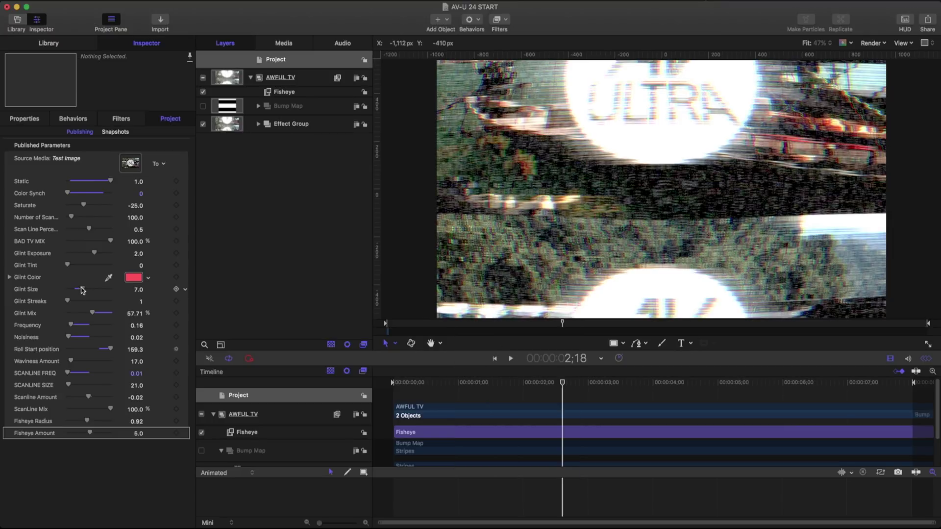
# Set ScanLine Mix to 0% with the playhead at about 3;13, and play back the effect.
pyautogui.moveTo(562, 383); pyautogui.dragTo(617, 383)
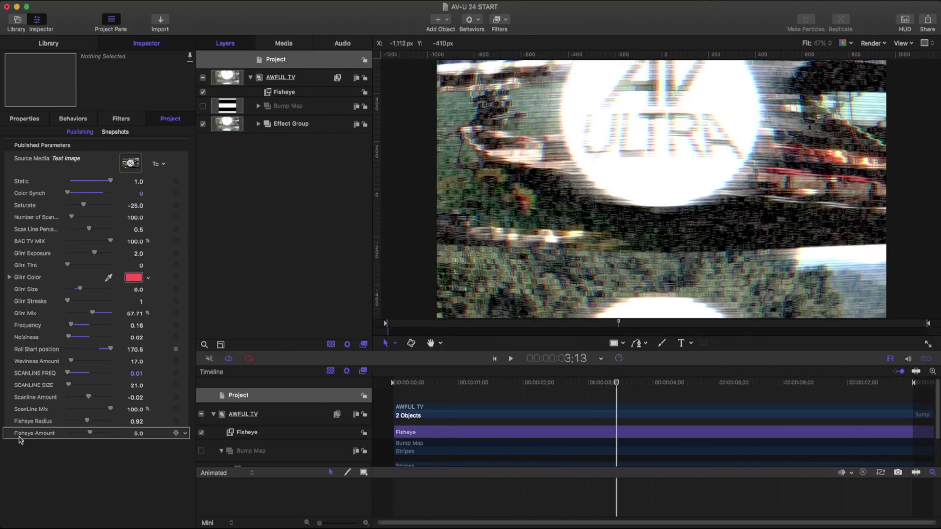
pyautogui.moveTo(110, 409); pyautogui.dragTo(30, 409)
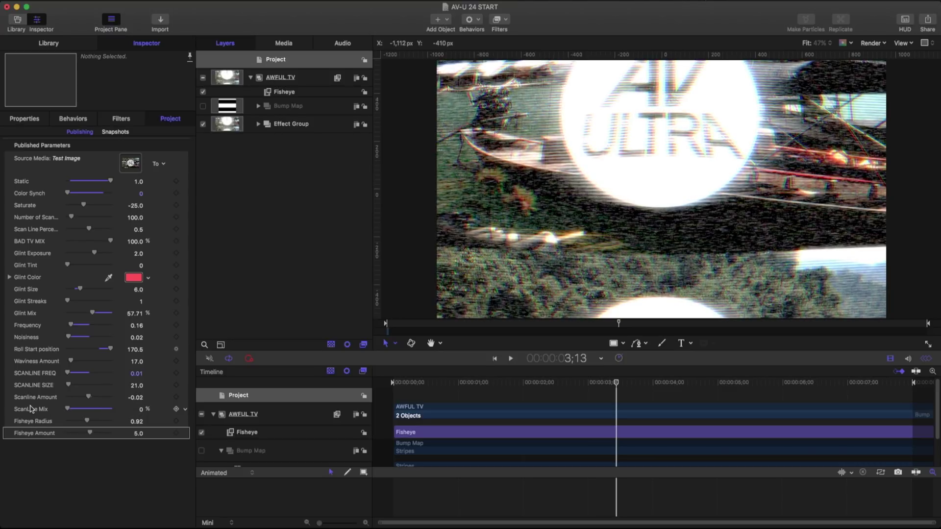
pyautogui.press('space')
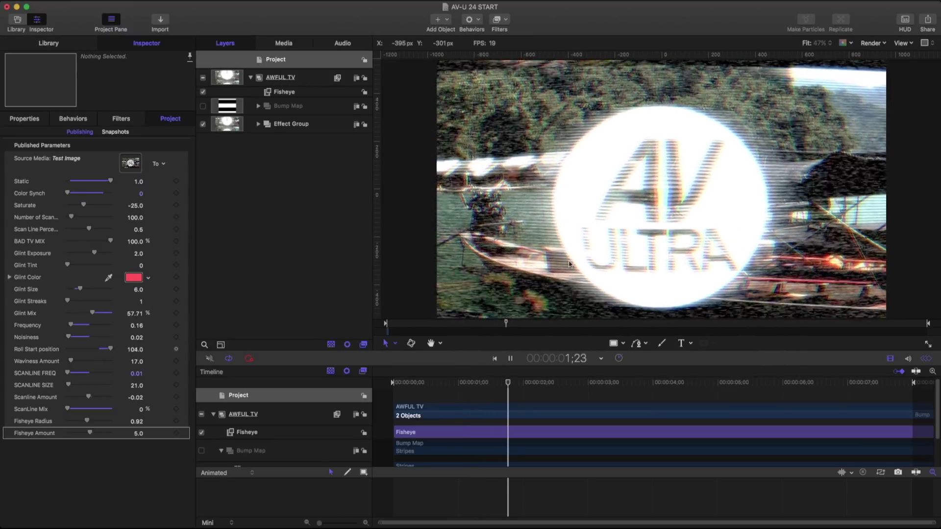
pyautogui.press('space')
# Convert the project to a Final Cut Pro effect with the Drop Zone as its effect source.
pyautogui.click(96, 76)
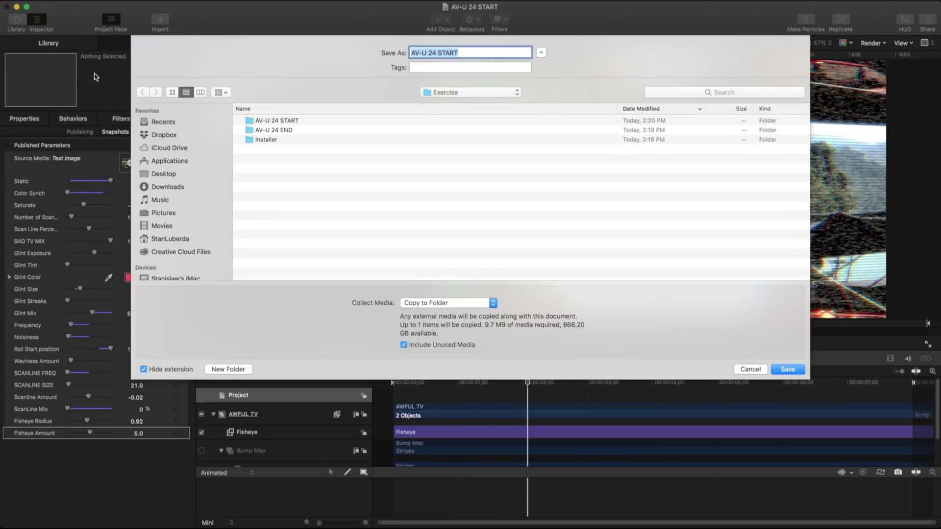
pyautogui.click(750, 370)
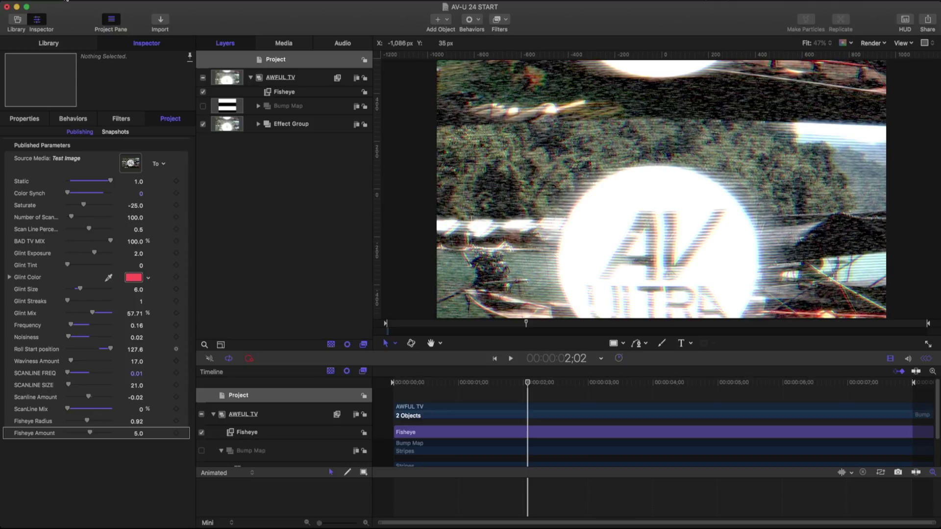
pyautogui.click(67, 2)
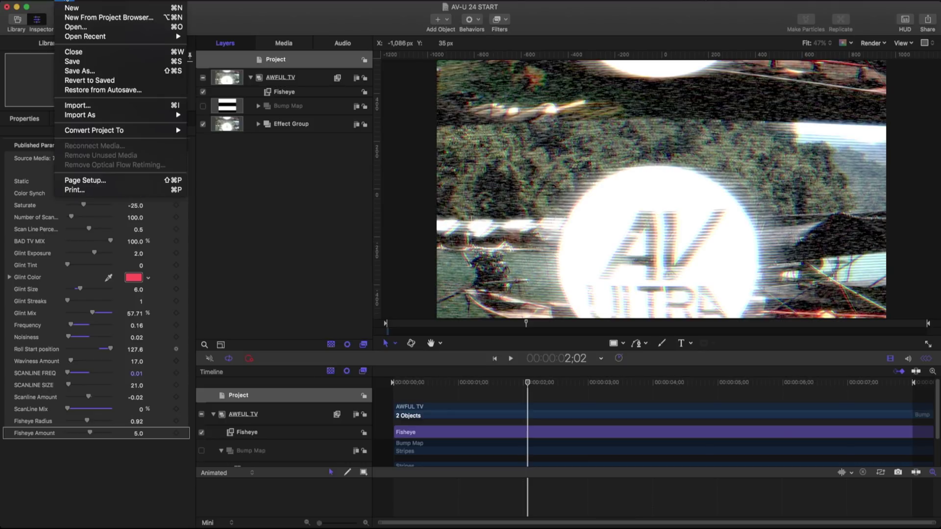
pyautogui.moveTo(92, 132)
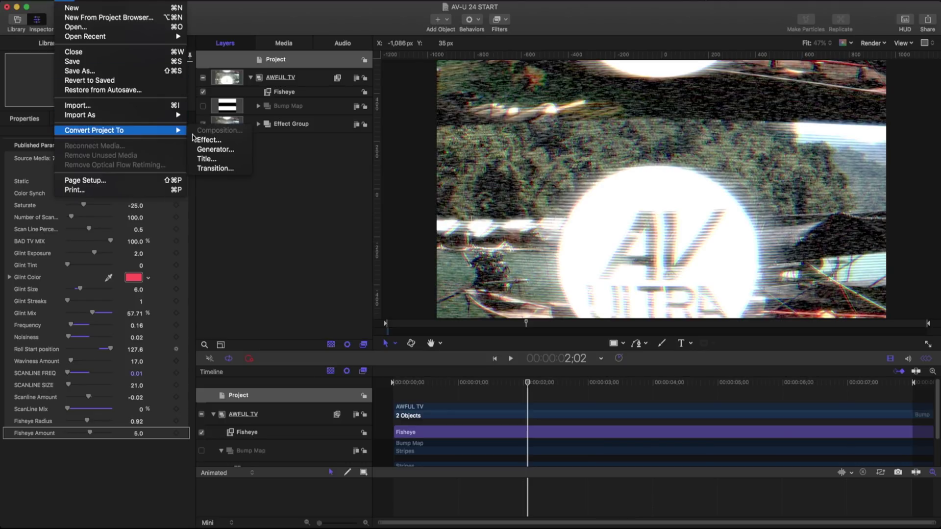
pyautogui.click(209, 140)
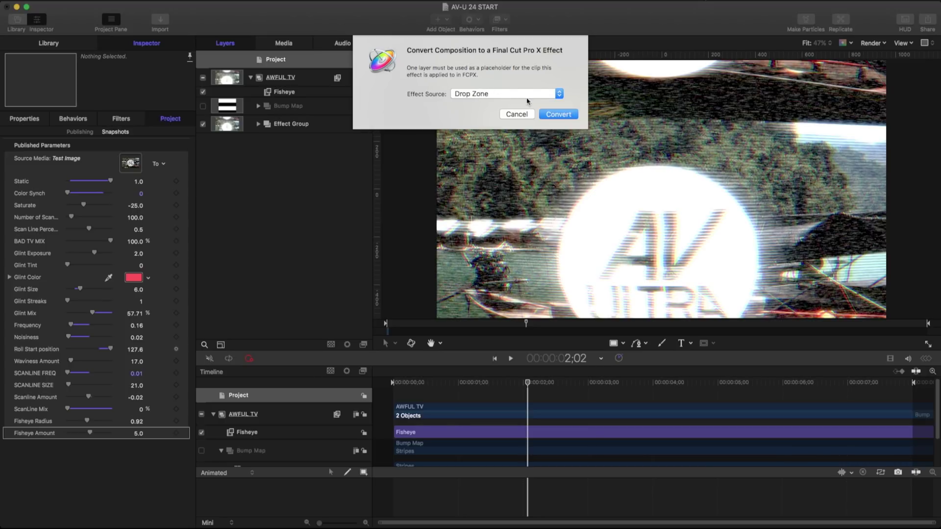
pyautogui.click(560, 115)
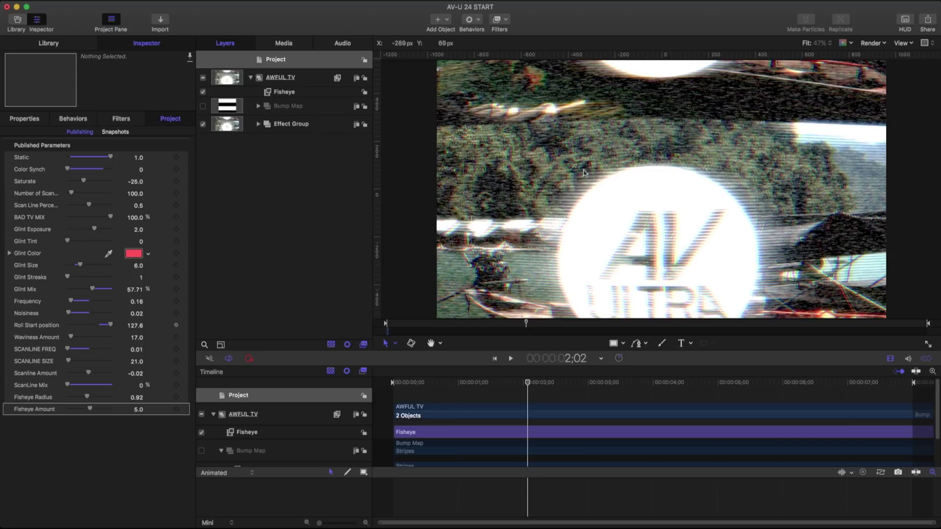
# Publish the effect under the template name Awful TV 2 with category AV-Ultra FX and theme RetroWave.
pyautogui.click(65, 1)
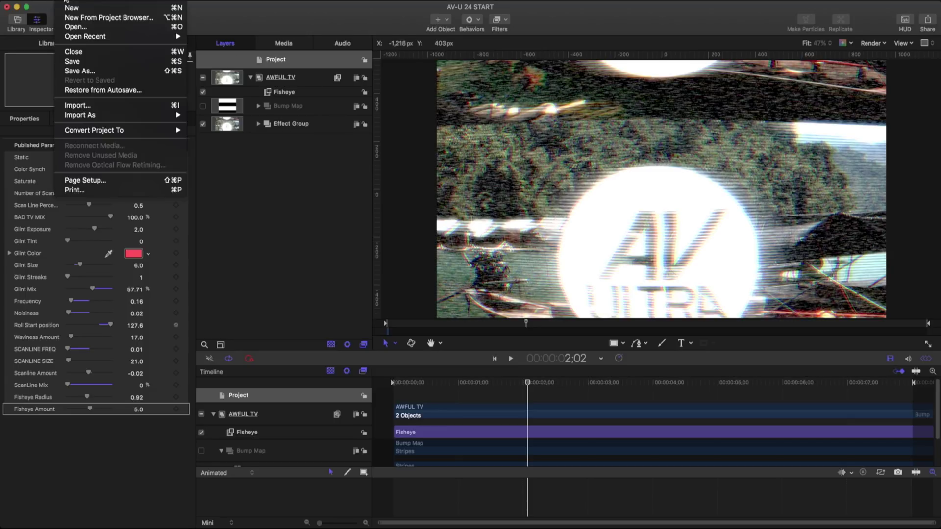
pyautogui.click(84, 72)
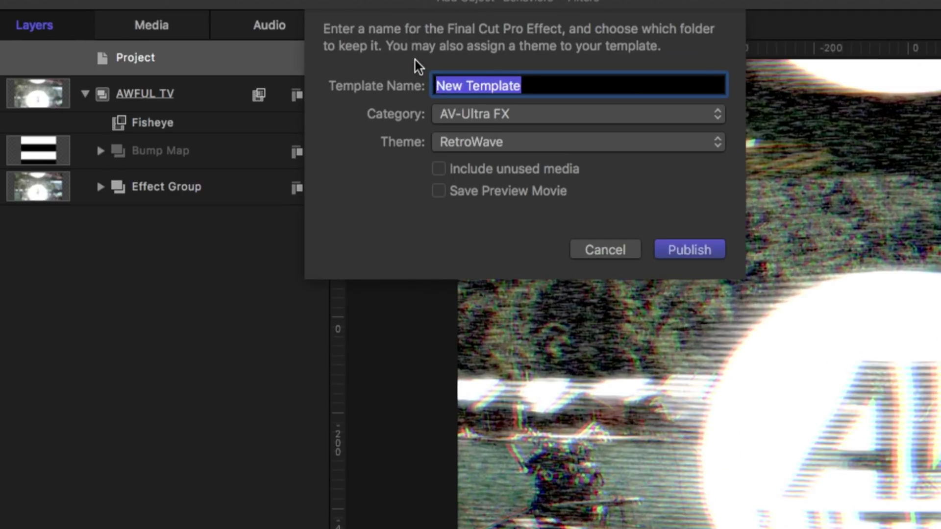
pyautogui.moveTo(538, 80); pyautogui.dragTo(424, 78)
pyautogui.write('Awful TV 2')
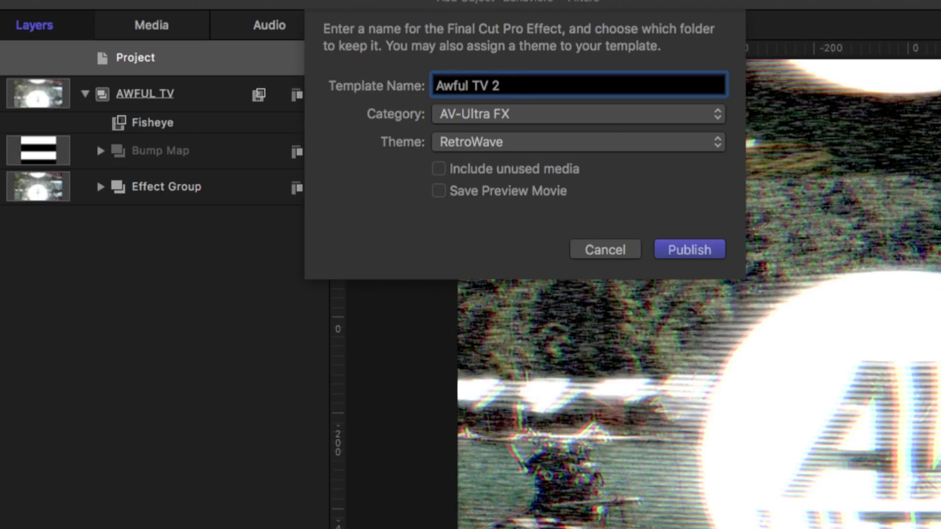
pyautogui.click(490, 112)
pyautogui.click(490, 110)
pyautogui.click(482, 137)
pyautogui.click(482, 143)
pyautogui.click(681, 250)
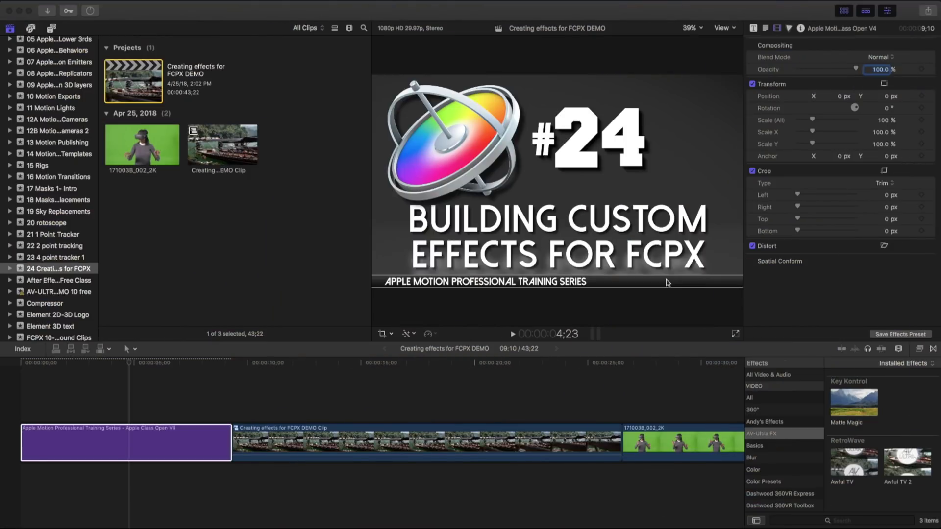
# Show the installed effects in Final Cut Pro and preview Awful TV on the opening title clip.
pyautogui.click(923, 352)
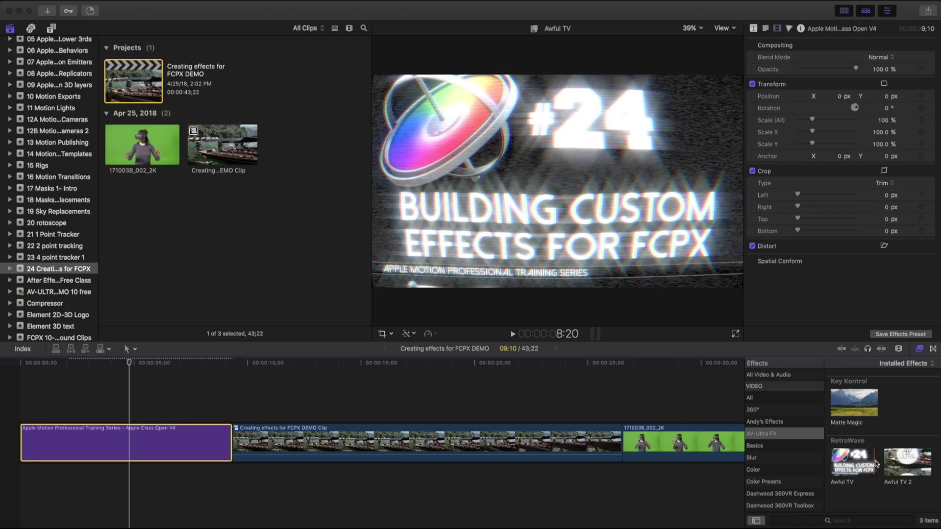
# Apply the Awful TV 2 effect to the opening title clip and review its published parameters.
pyautogui.moveTo(904, 464); pyautogui.dragTo(118, 440)
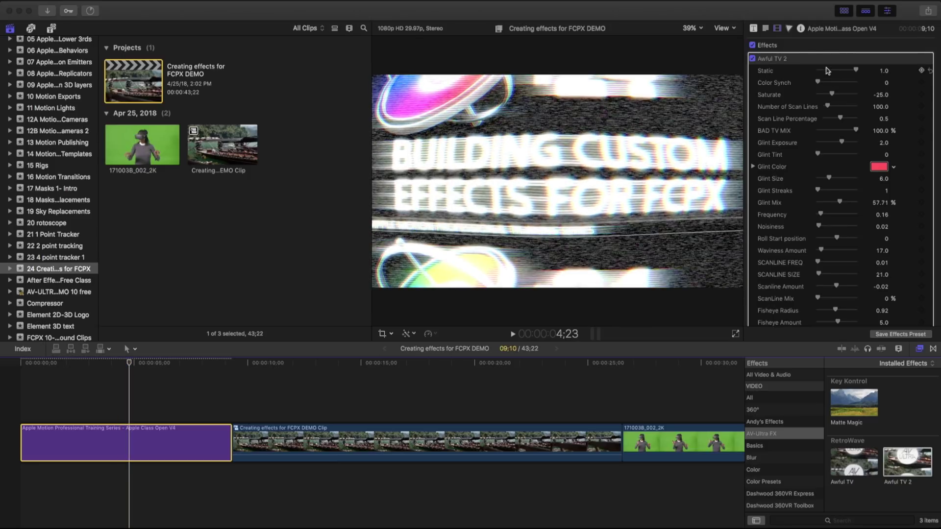
pyautogui.scroll(-5, 793, 279)
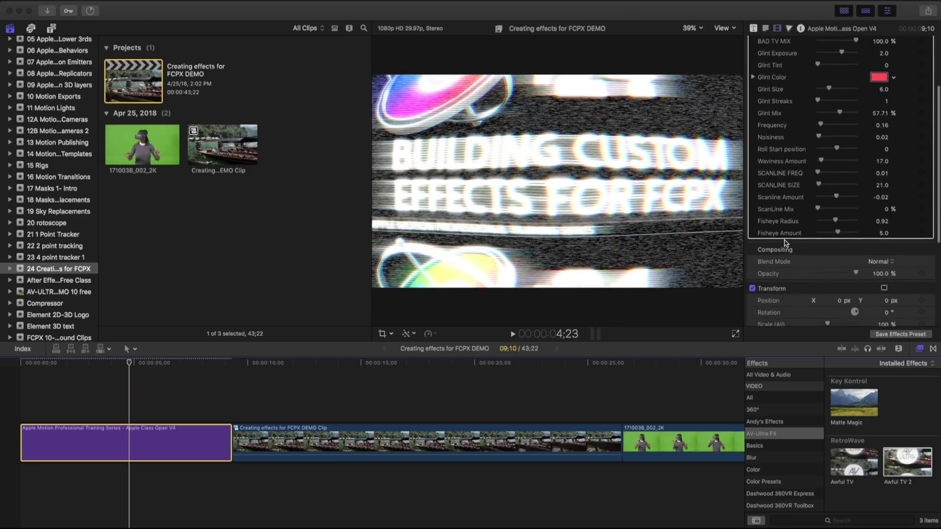
pyautogui.scroll(5, 766, 251)
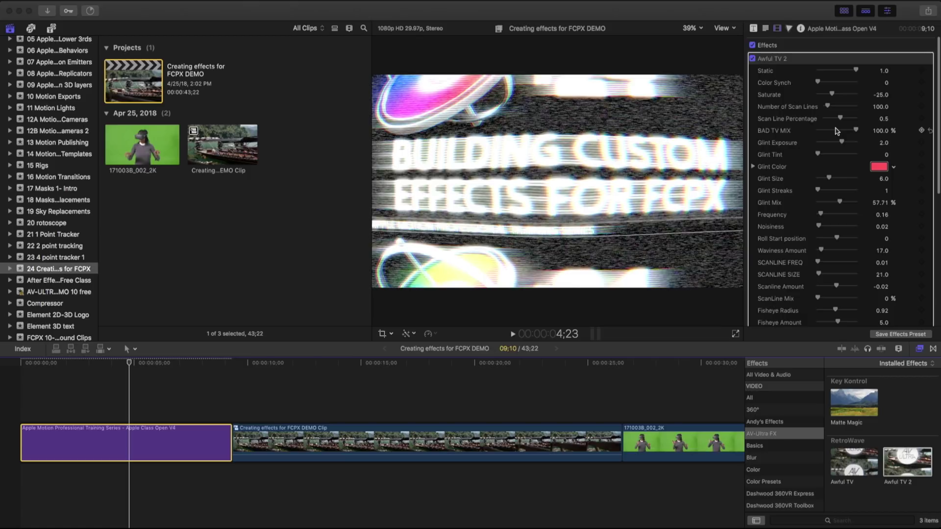
# Set BAD TV MIX to 0%, play back the title clip briefly, and set Glint Mix to 0%.
pyautogui.moveTo(856, 131); pyautogui.dragTo(815, 132)
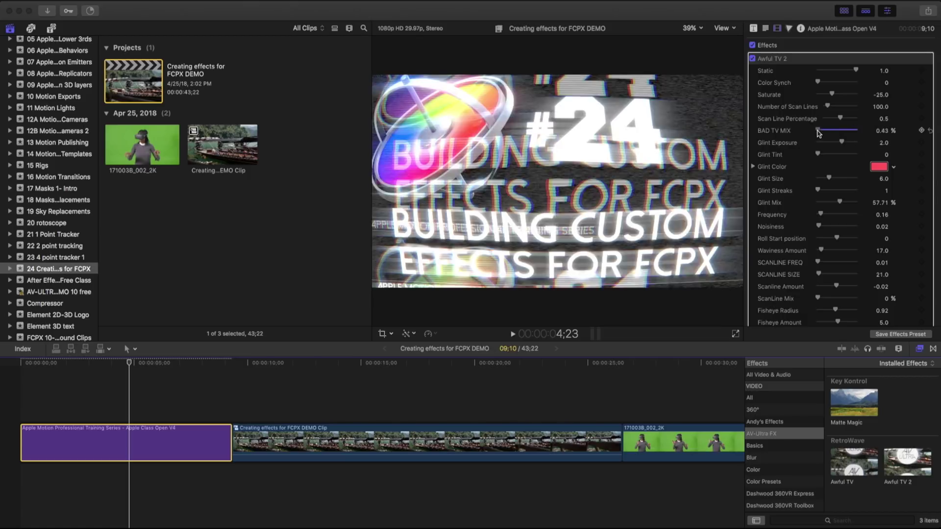
pyautogui.press('space')
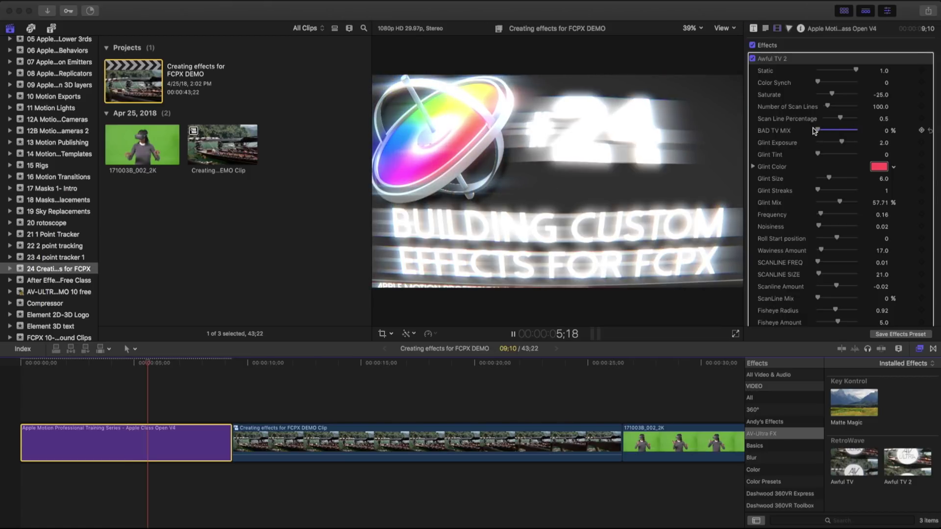
pyautogui.press('space')
pyautogui.moveTo(831, 203); pyautogui.dragTo(817, 202)
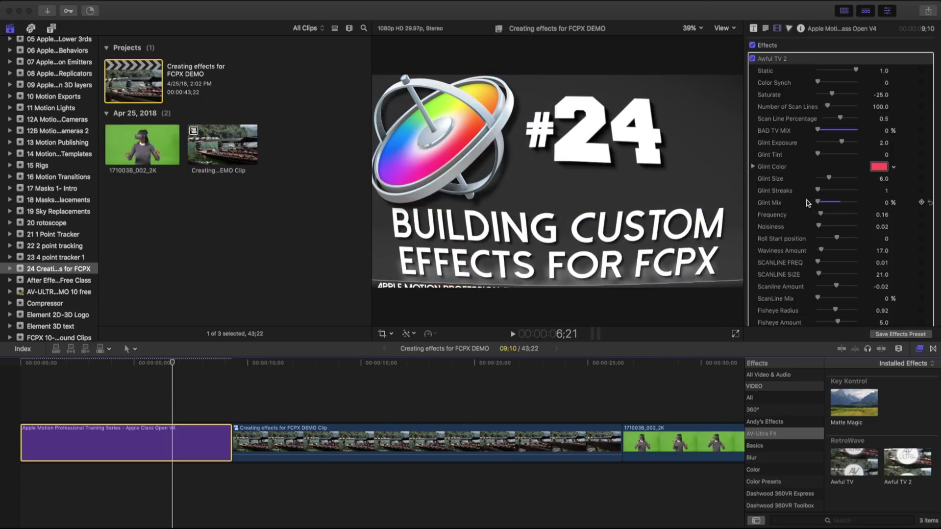
# Set the title effect's Fisheye Amount to 0, Roll Start position to 5.0 and Glint Mix to 12.17%.
pyautogui.click(839, 323)
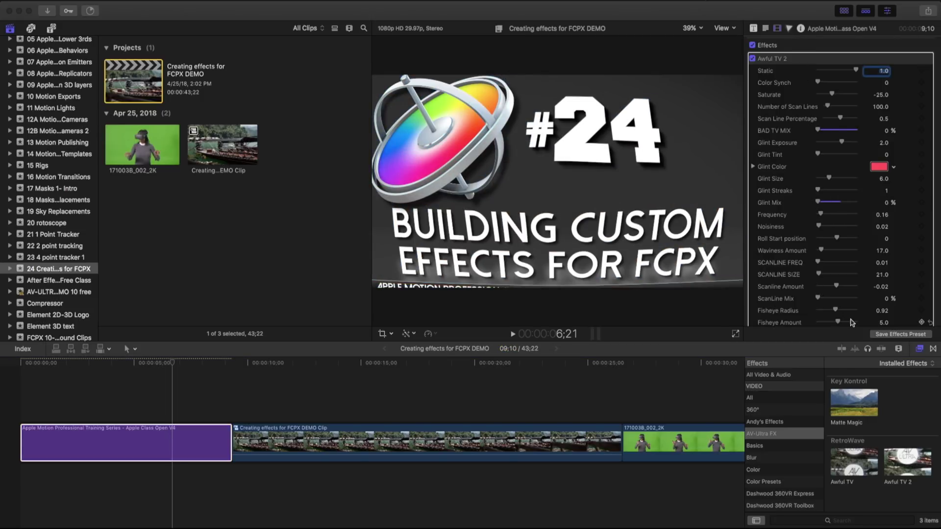
pyautogui.click(883, 323)
pyautogui.press('Return')
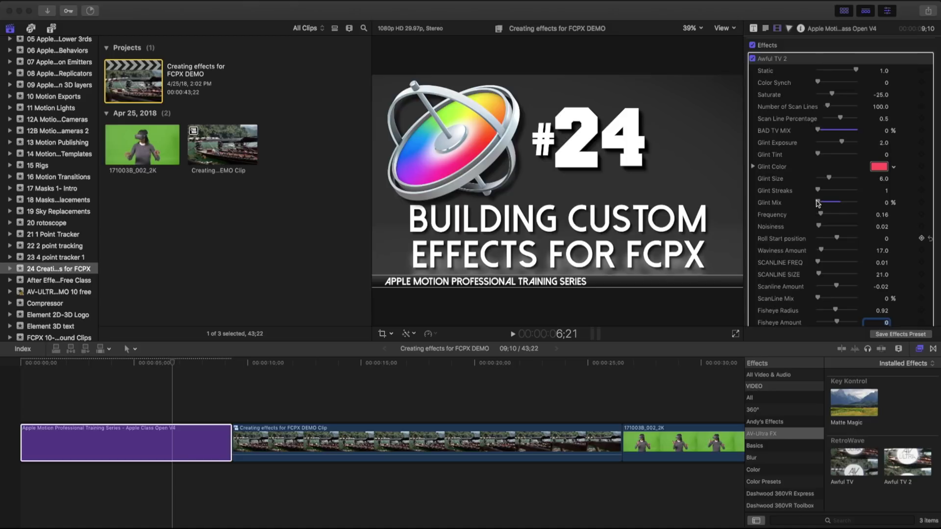
pyautogui.moveTo(820, 203); pyautogui.dragTo(822, 204)
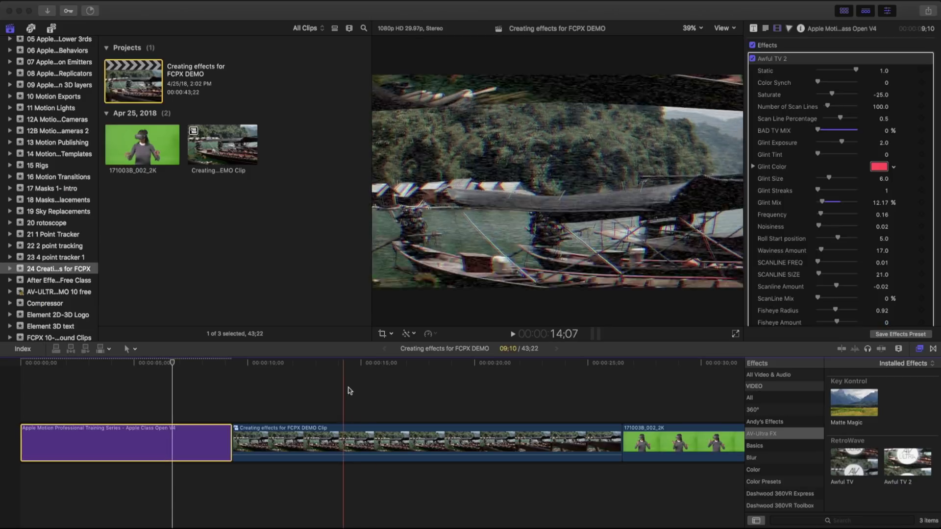
# Play back the boat clip in the timeline to view the effect on it.
pyautogui.press('space')
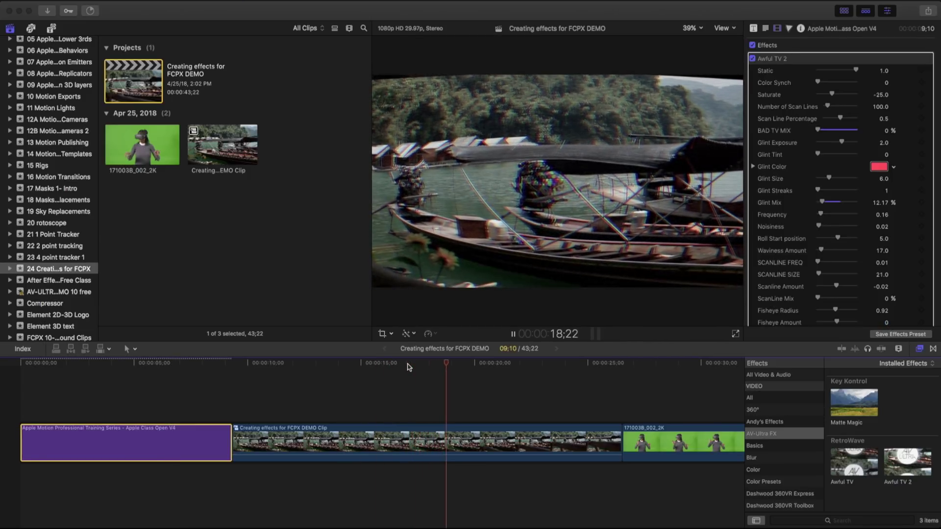
pyautogui.click(285, 364)
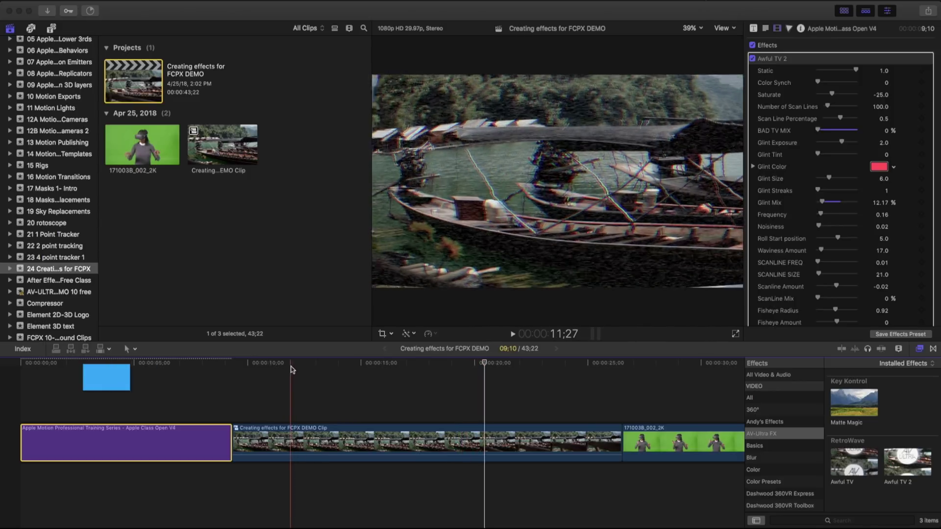